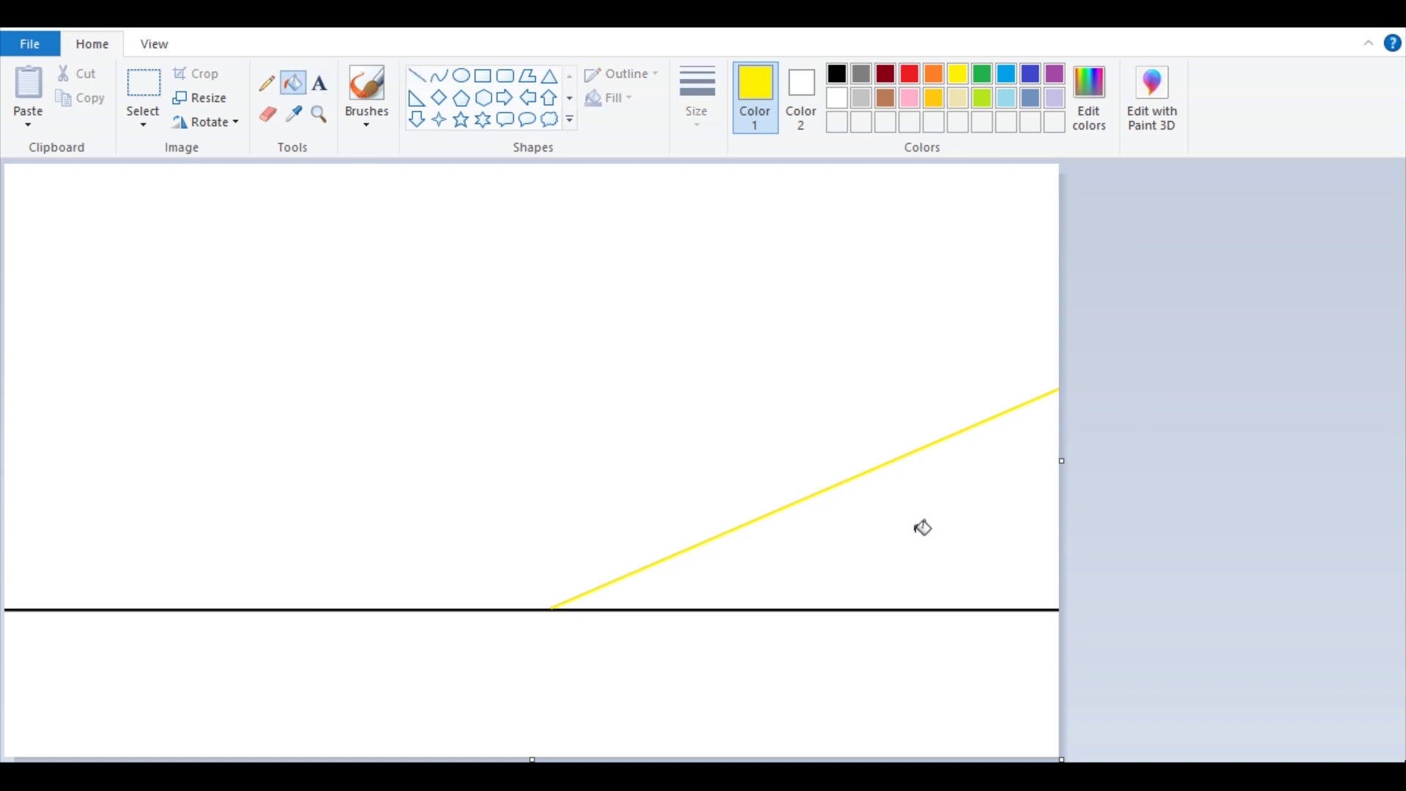
Fill the wedge beneath the slanted line with yellow and the sky area above it with gold
{"action": "left_click", "coordinate": [536, 232]}
{"action": "left_click", "coordinate": [934, 97]}
{"action": "left_click", "coordinate": [835, 272]}
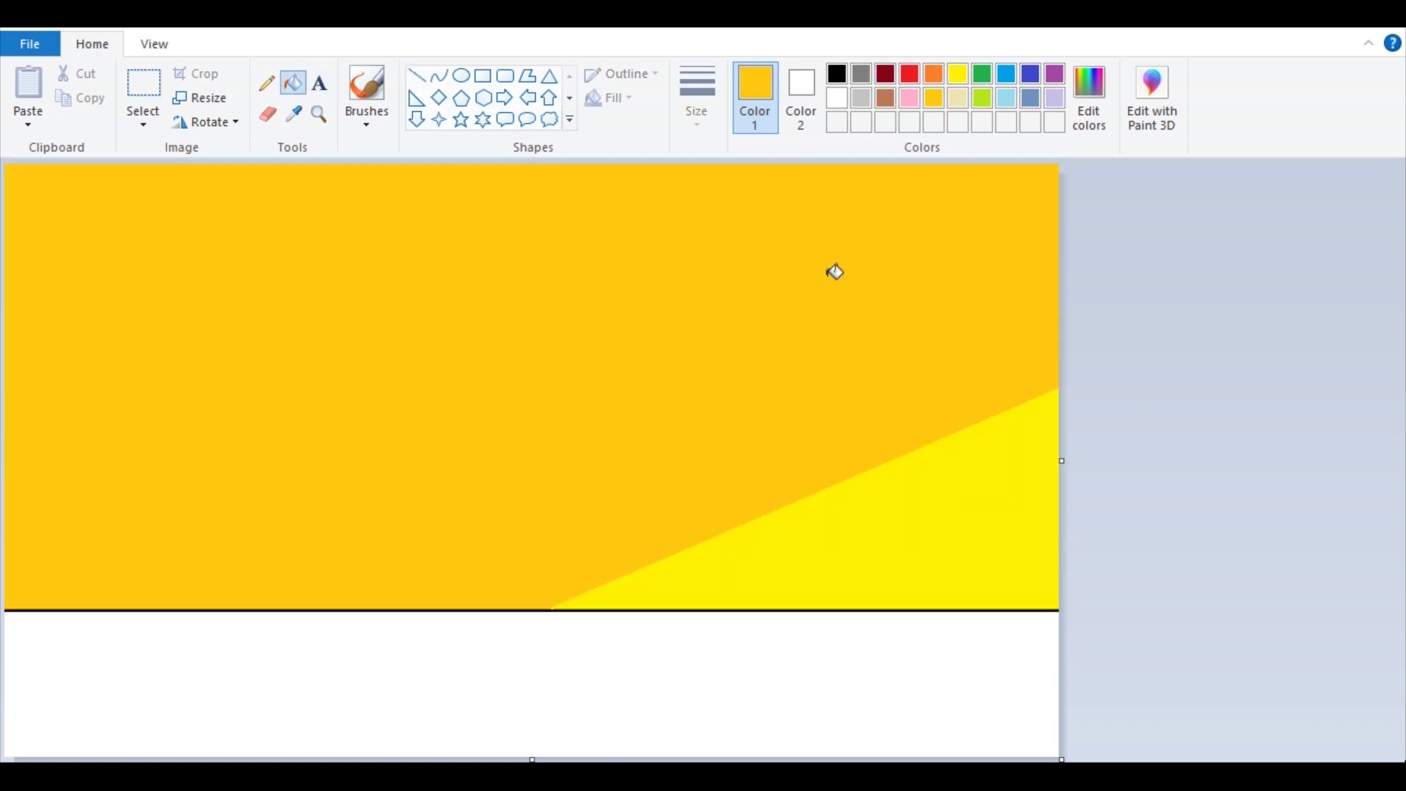
Draw an orange diagonal line from the horizon's left part to the canvas's upper edge and fill the sky above it with orange
{"action": "left_click", "coordinate": [416, 75]}
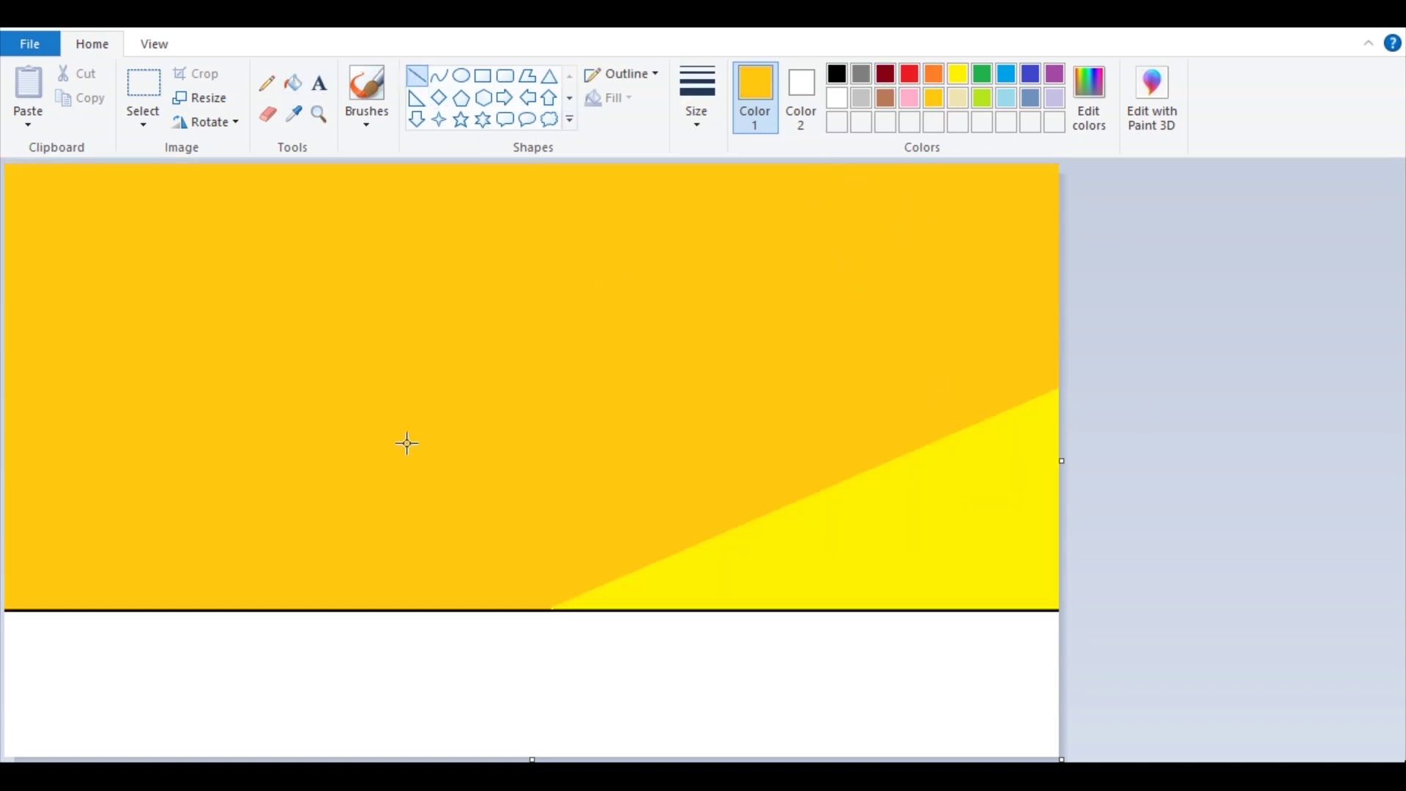
{"action": "left_click", "coordinate": [933, 73]}
{"action": "left_click_drag", "start_coordinate": [247, 608], "coordinate": [848, 166]}
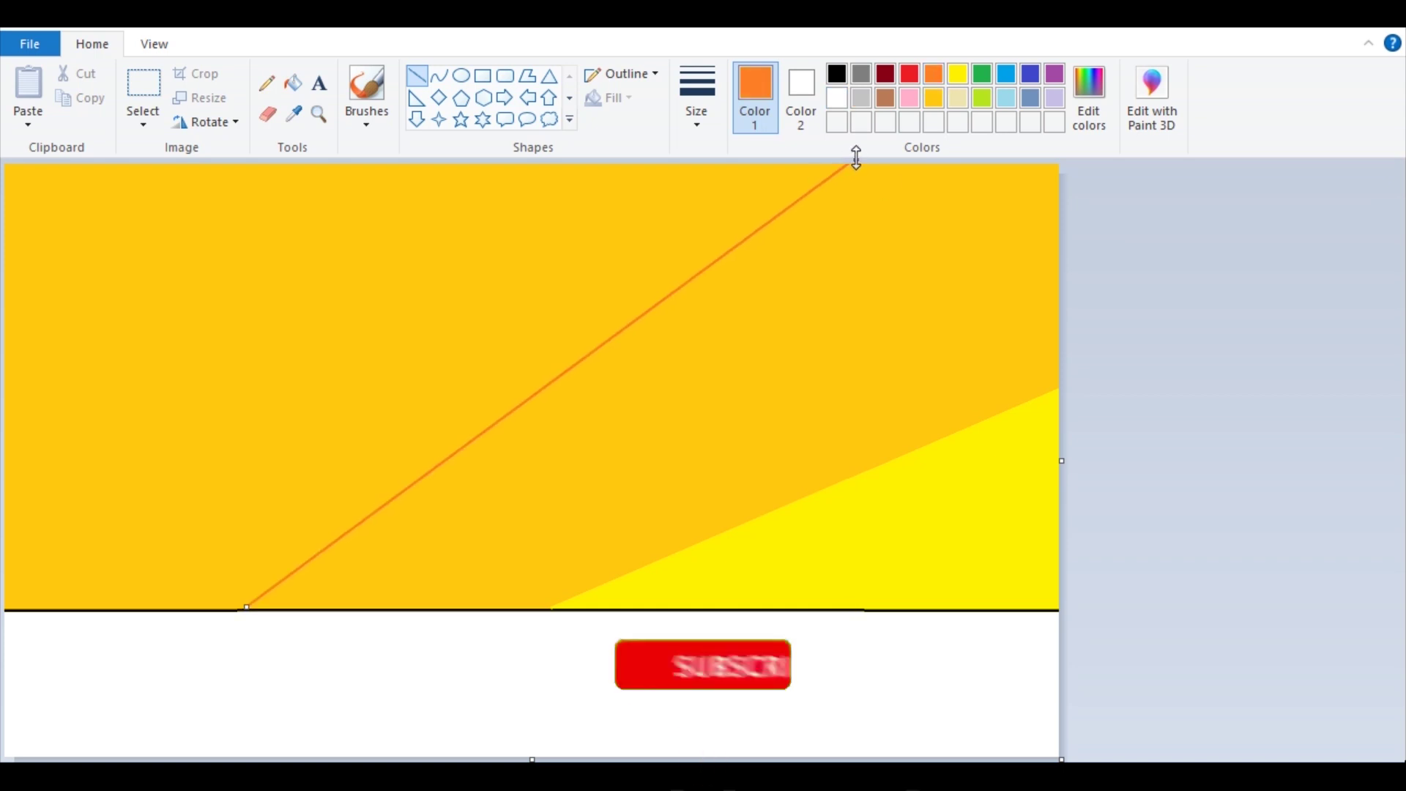
{"action": "left_click", "coordinate": [267, 82]}
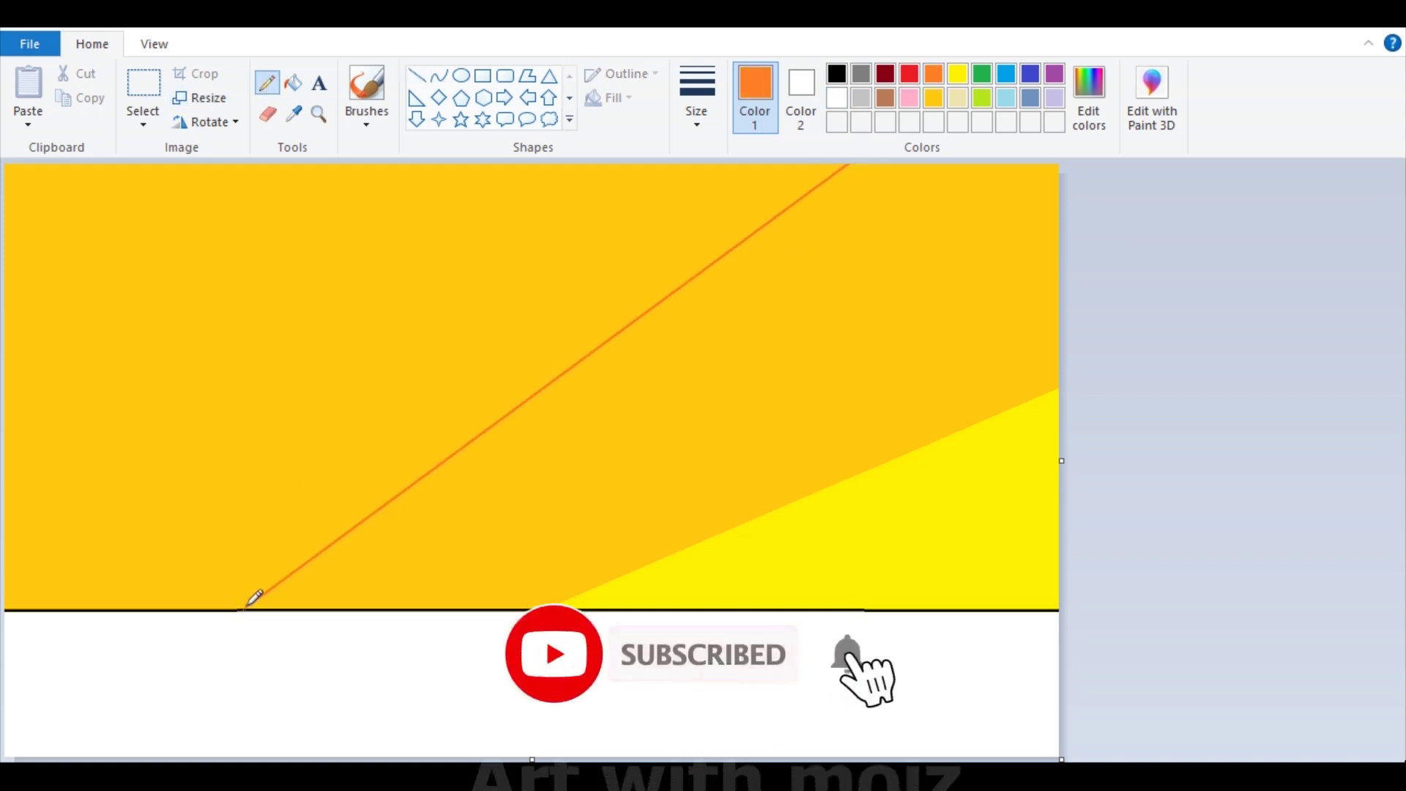
{"action": "left_click", "coordinate": [293, 83]}
{"action": "left_click", "coordinate": [675, 330]}
{"action": "key", "text": "ctrl+z"}
{"action": "left_click", "coordinate": [541, 281]}
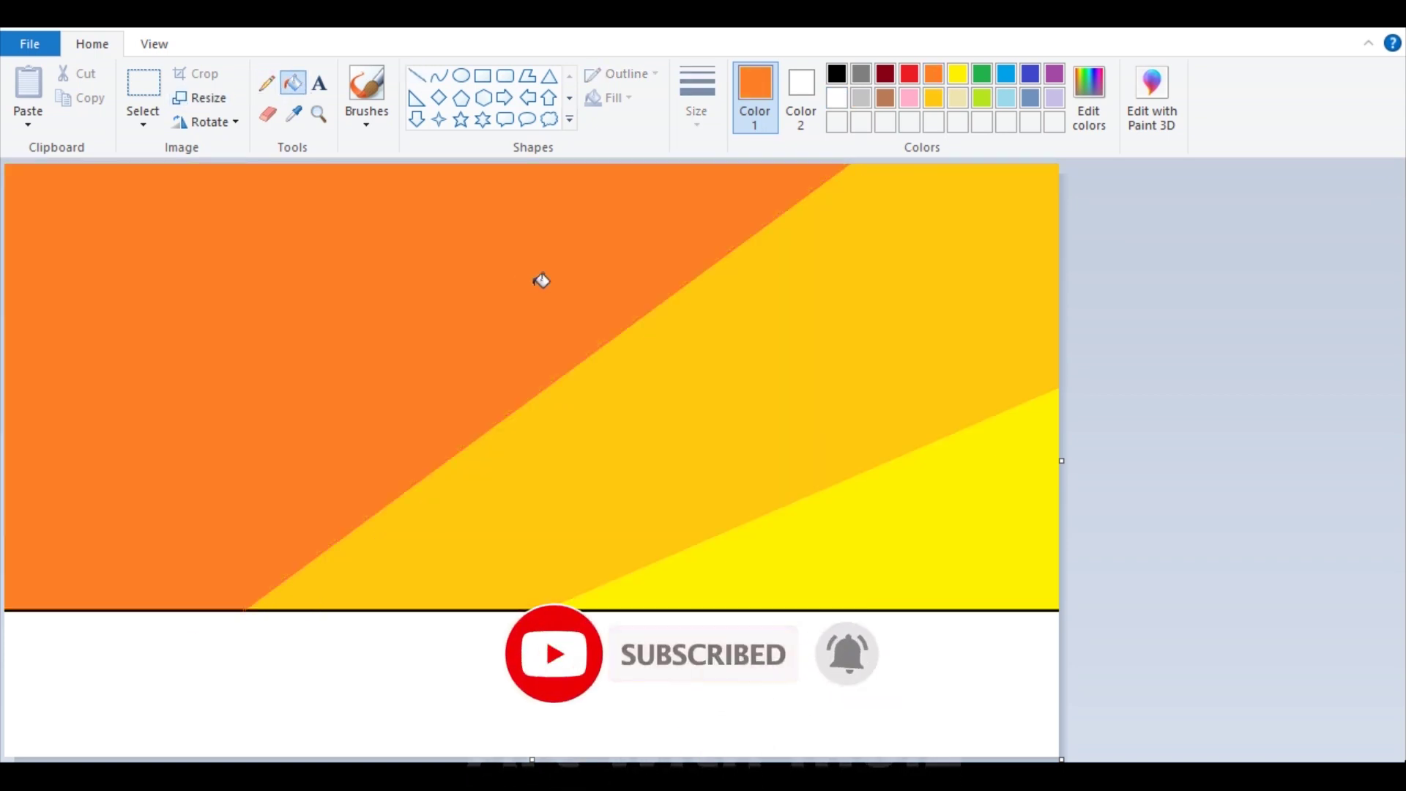
Draw a flatter orange line from the canvas's upper right edge to the same horizon point and fill the wedge above it with orange
{"action": "left_click_drag", "start_coordinate": [1058, 191], "coordinate": [243, 608]}
{"action": "left_click", "coordinate": [296, 87]}
{"action": "left_click", "coordinate": [716, 289]}
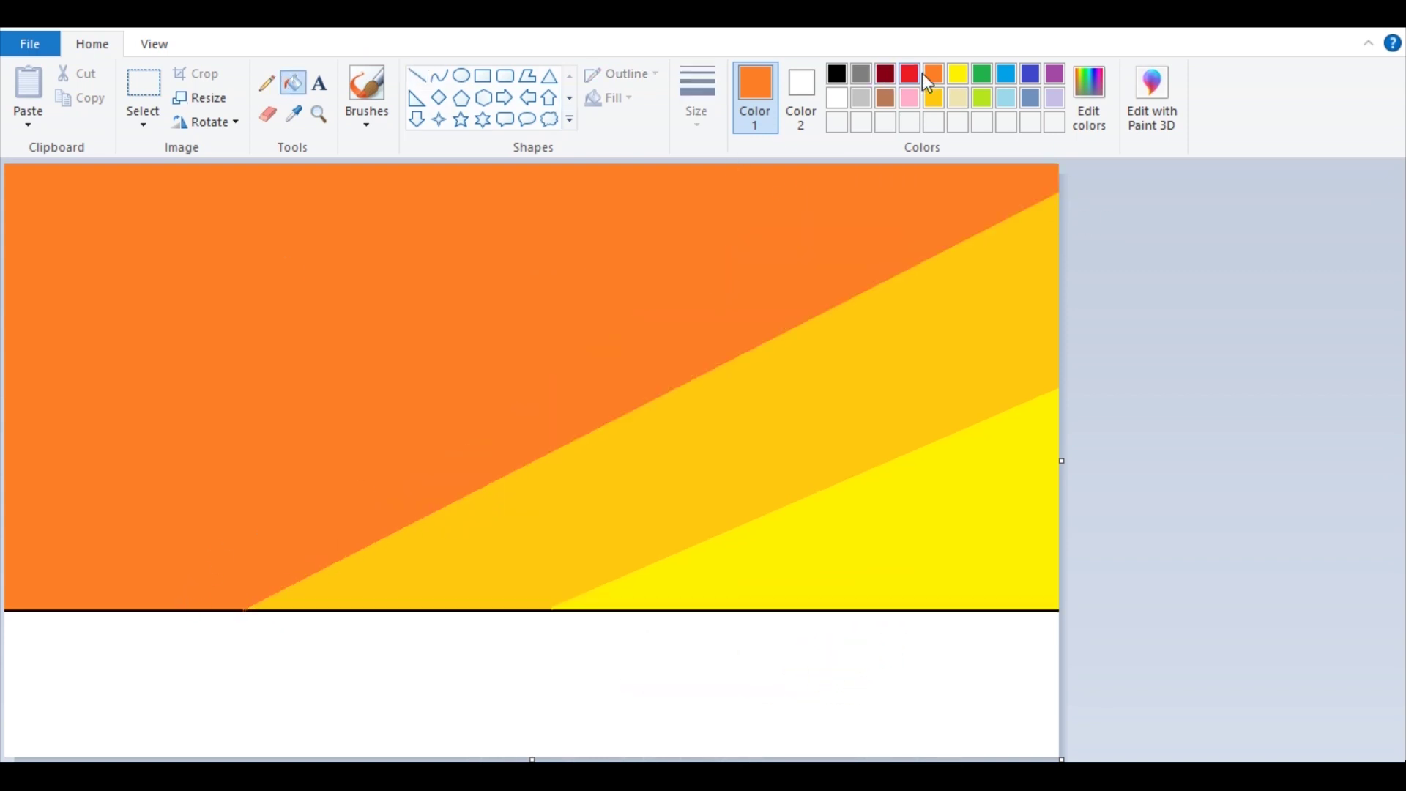
Define a custom dark orange as Color 1 with red 216, green 73 and blue 5
{"action": "left_click", "coordinate": [1089, 95]}
{"action": "left_click", "coordinate": [925, 521]}
{"action": "left_click", "coordinate": [715, 412]}
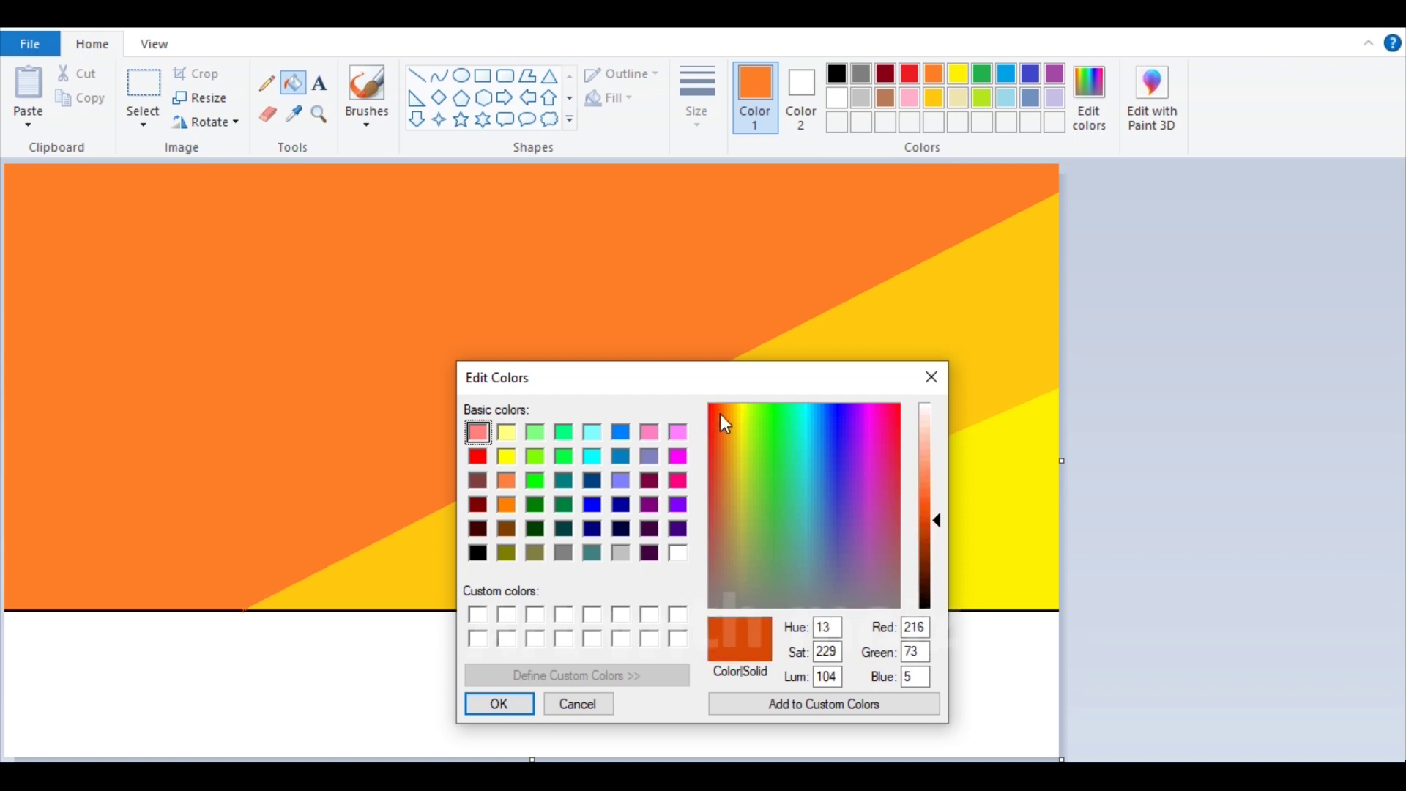
{"action": "left_click", "coordinate": [500, 704]}
Fill the sky's upper-left corner with the dark orange behind a slanted boundary line, and fill the ground strip with black
{"action": "left_click", "coordinate": [417, 75]}
{"action": "left_click_drag", "start_coordinate": [137, 315], "coordinate": [2, 355]}
{"action": "left_click_drag", "start_coordinate": [521, 164], "coordinate": [533, 167]}
{"action": "left_click", "coordinate": [294, 82]}
{"action": "left_click", "coordinate": [143, 191]}
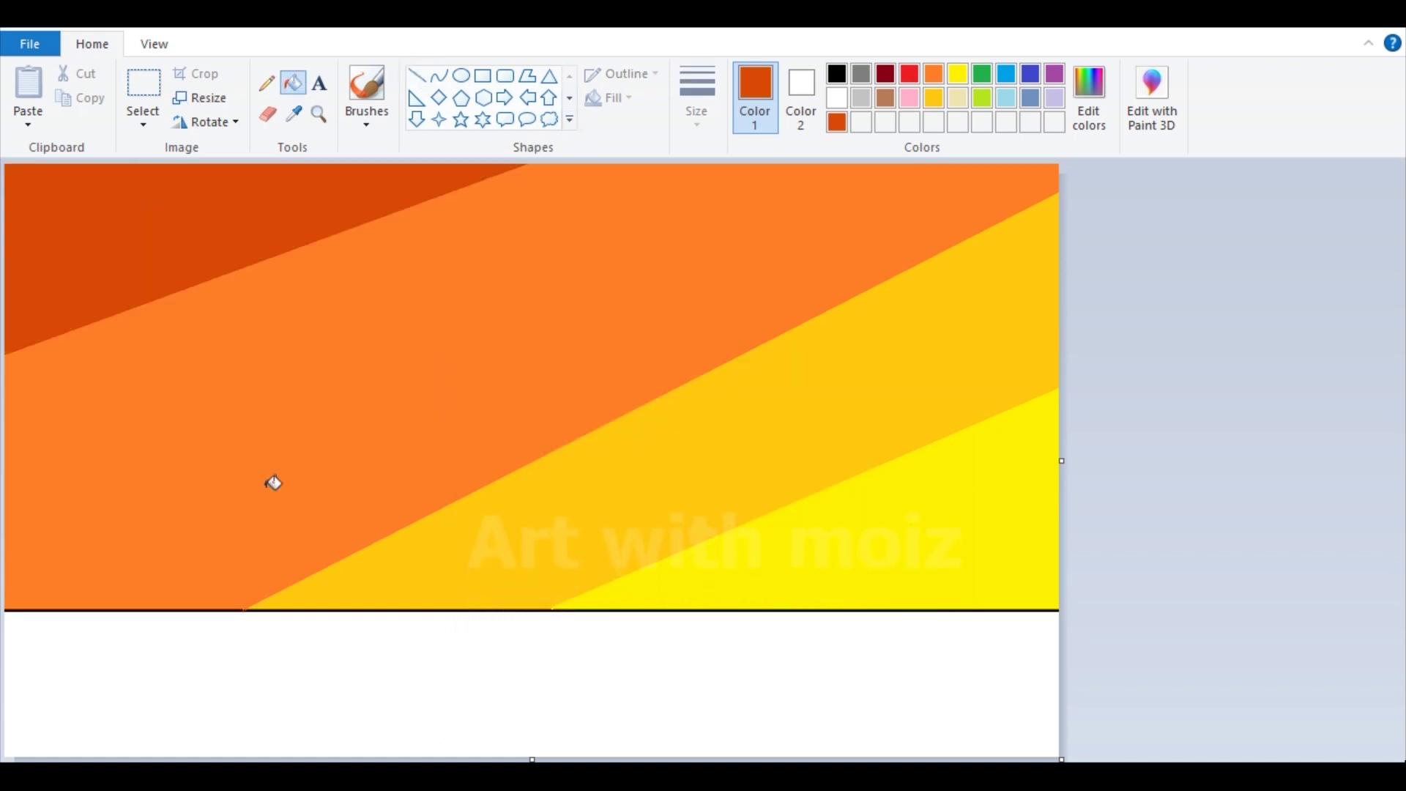
{"action": "left_click", "coordinate": [837, 74]}
{"action": "left_click", "coordinate": [821, 654]}
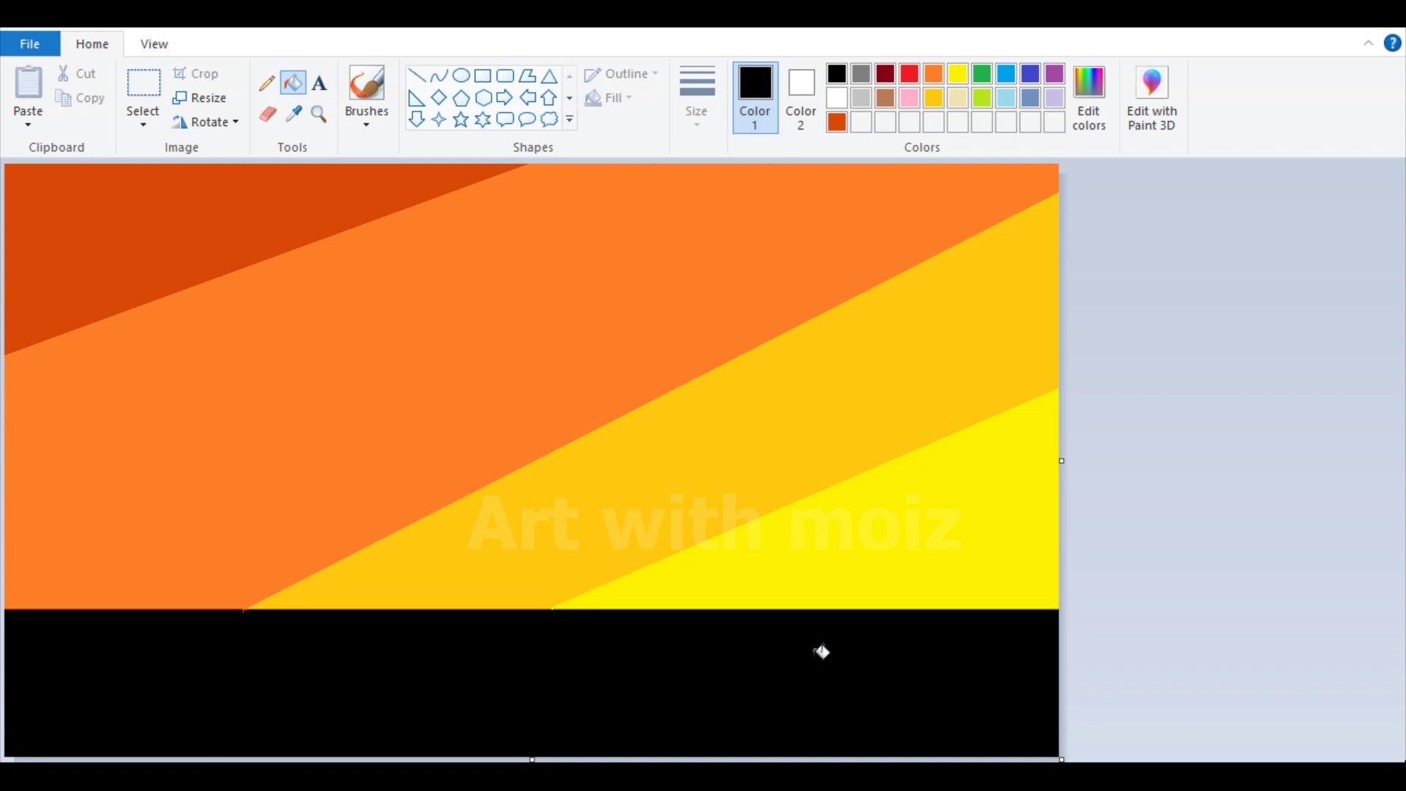
Shrink the image's width to 1 pixel with the aspect ratio unlocked, keeping the height at 1080 pixels
{"action": "left_click", "coordinate": [194, 98]}
{"action": "left_click", "coordinate": [161, 306]}
{"action": "left_click", "coordinate": [236, 175]}
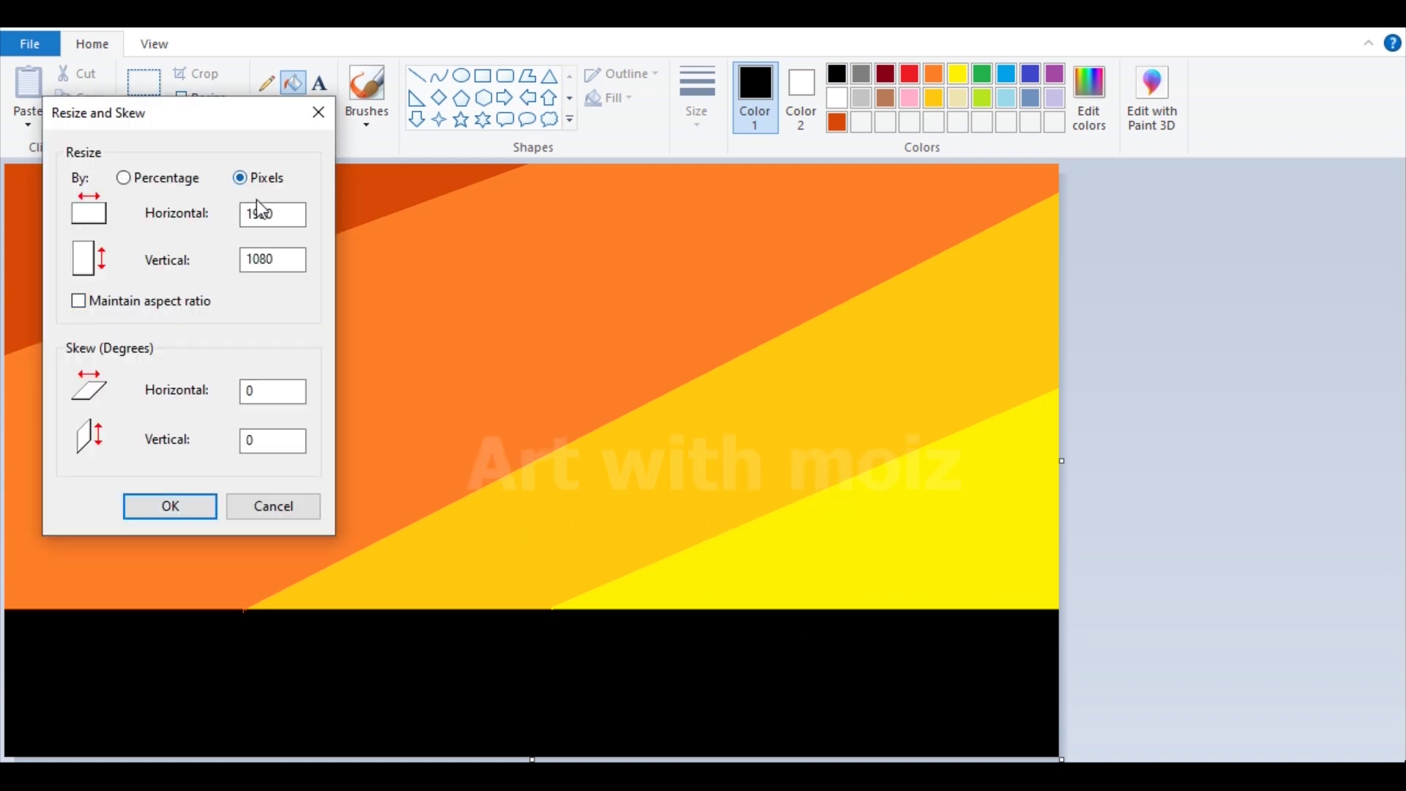
{"action": "left_click", "coordinate": [195, 511]}
Stretch the image's width back to 1920 pixels with the aspect ratio unlocked to blend the sky into a gradient
{"action": "left_click", "coordinate": [200, 98]}
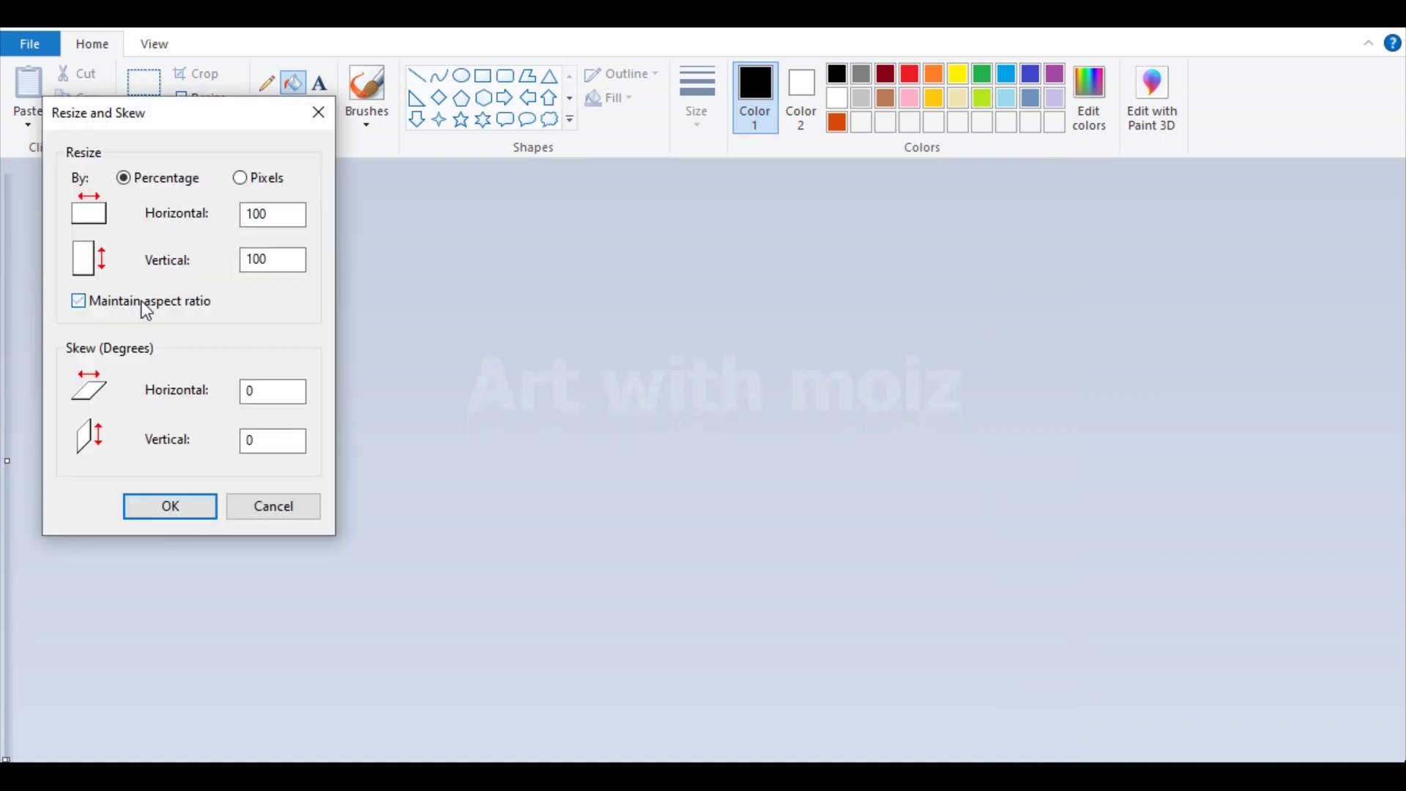
{"action": "left_click", "coordinate": [240, 179]}
{"action": "left_click", "coordinate": [282, 213]}
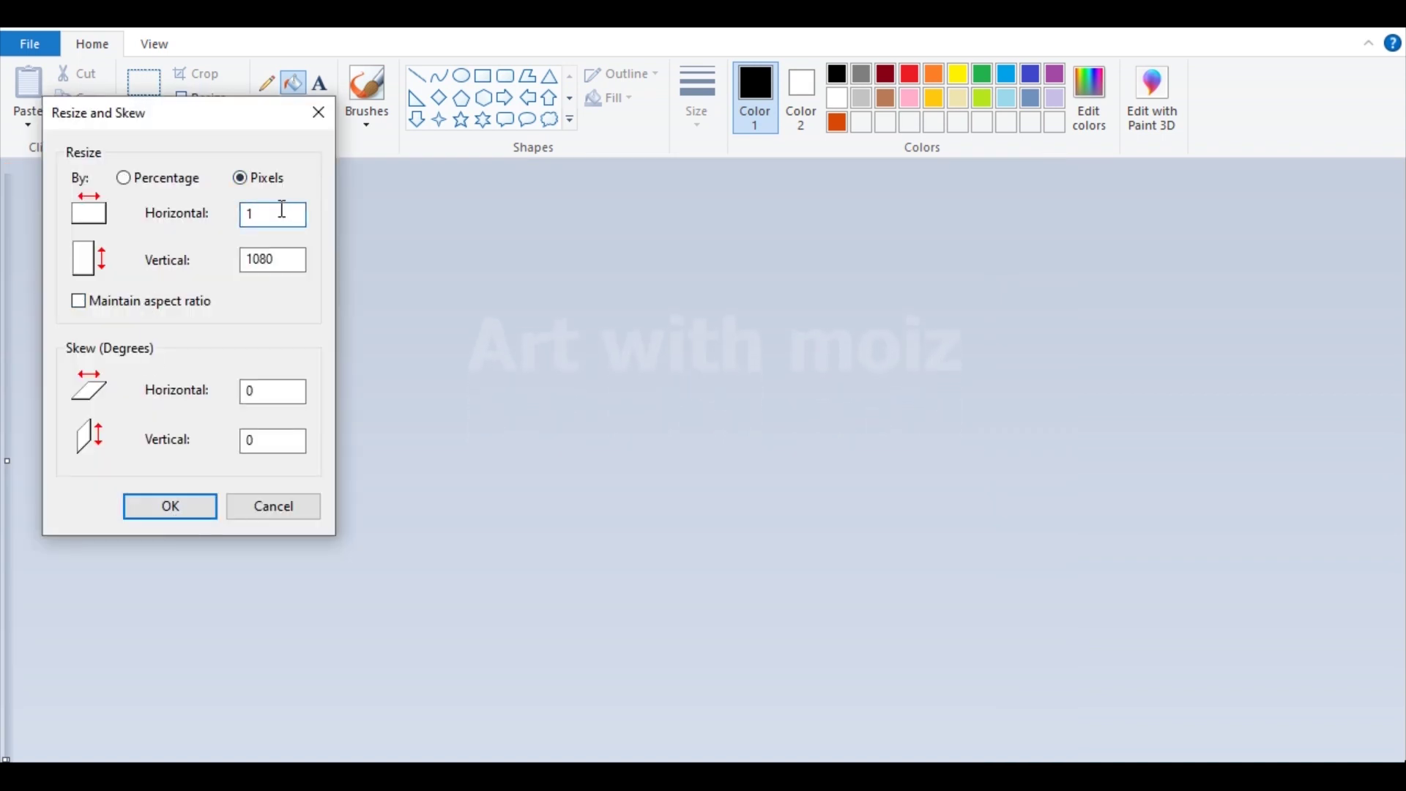
{"action": "type", "text": "920"}
{"action": "key", "text": "Return"}
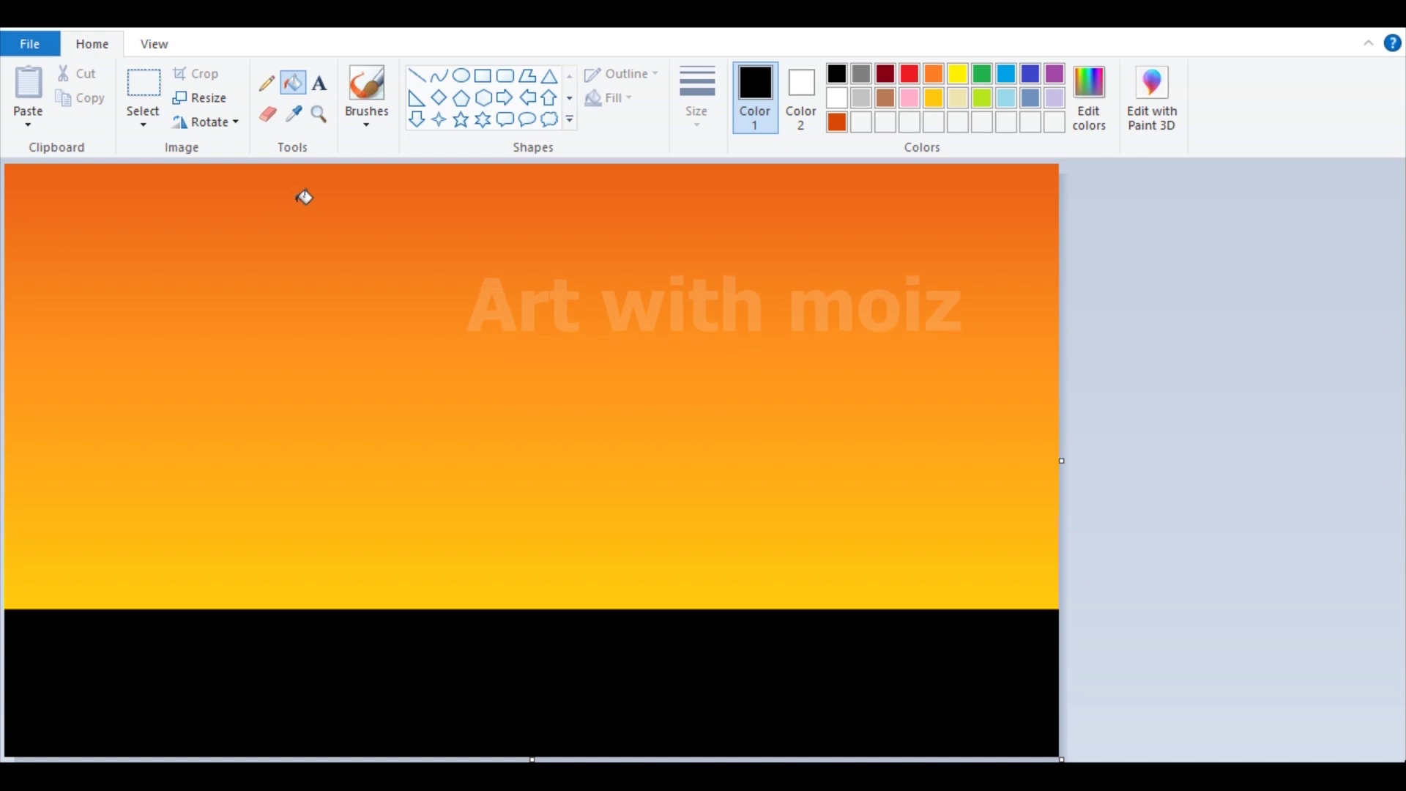
Draw a solid black rectangle right of centre as the house body and lower it partly into the ground
{"action": "left_click", "coordinate": [482, 75]}
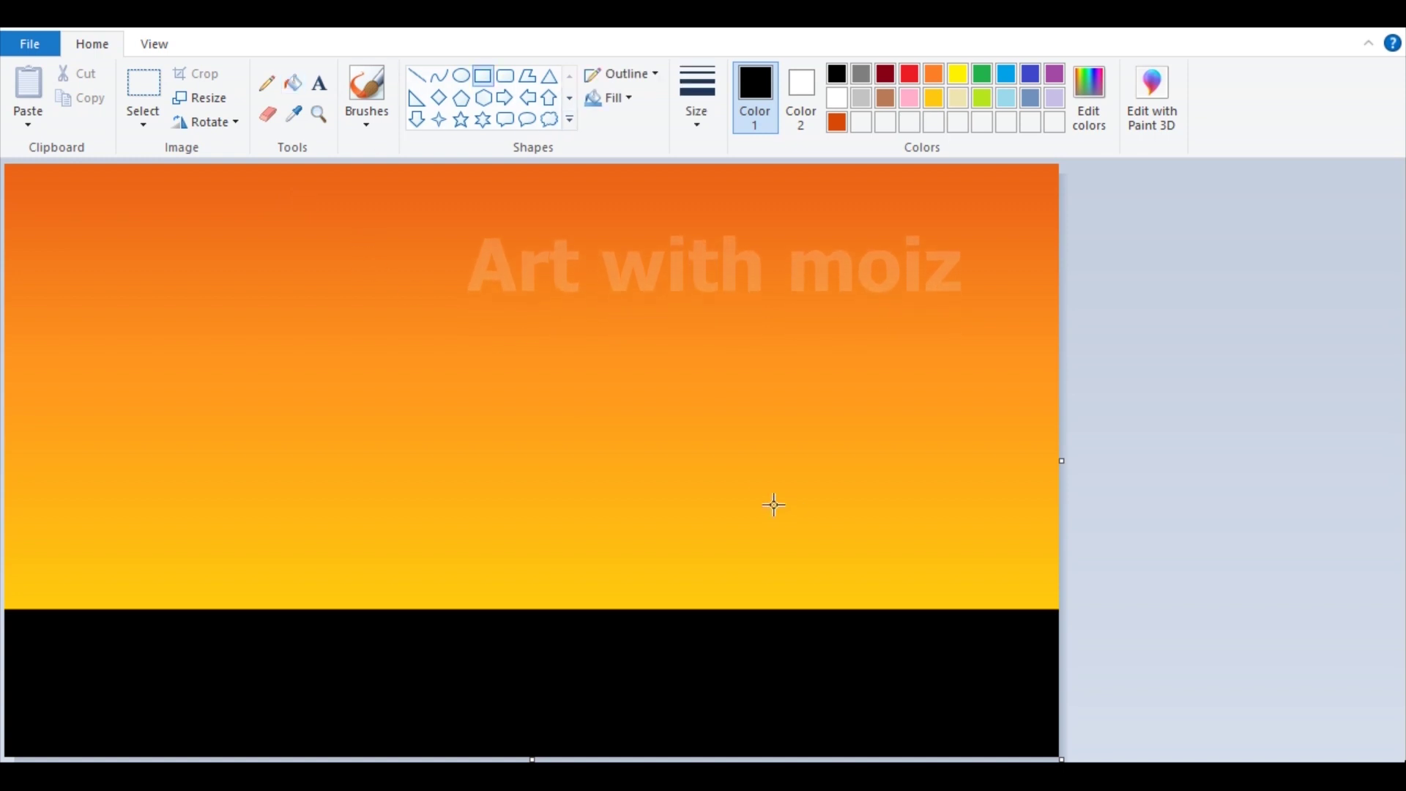
{"action": "mouse_move", "coordinate": [675, 465]}
{"action": "left_mouse_down"}
{"action": "mouse_move", "coordinate": [820, 644]}
{"action": "mouse_move", "coordinate": [855, 614]}
{"action": "left_mouse_up"}
{"action": "left_click", "coordinate": [614, 97]}
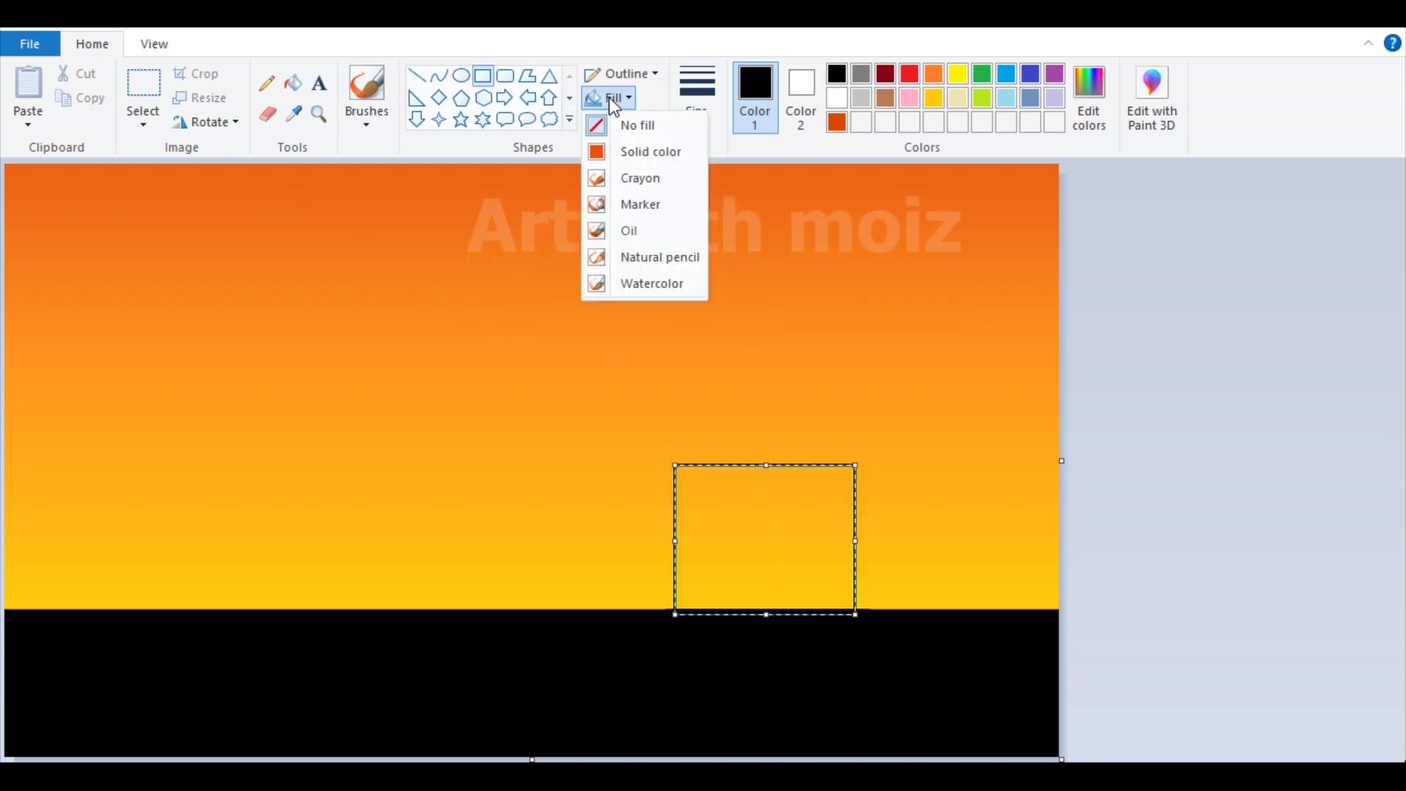
{"action": "left_click", "coordinate": [642, 147]}
{"action": "left_click", "coordinate": [801, 96]}
{"action": "left_click", "coordinate": [837, 73]}
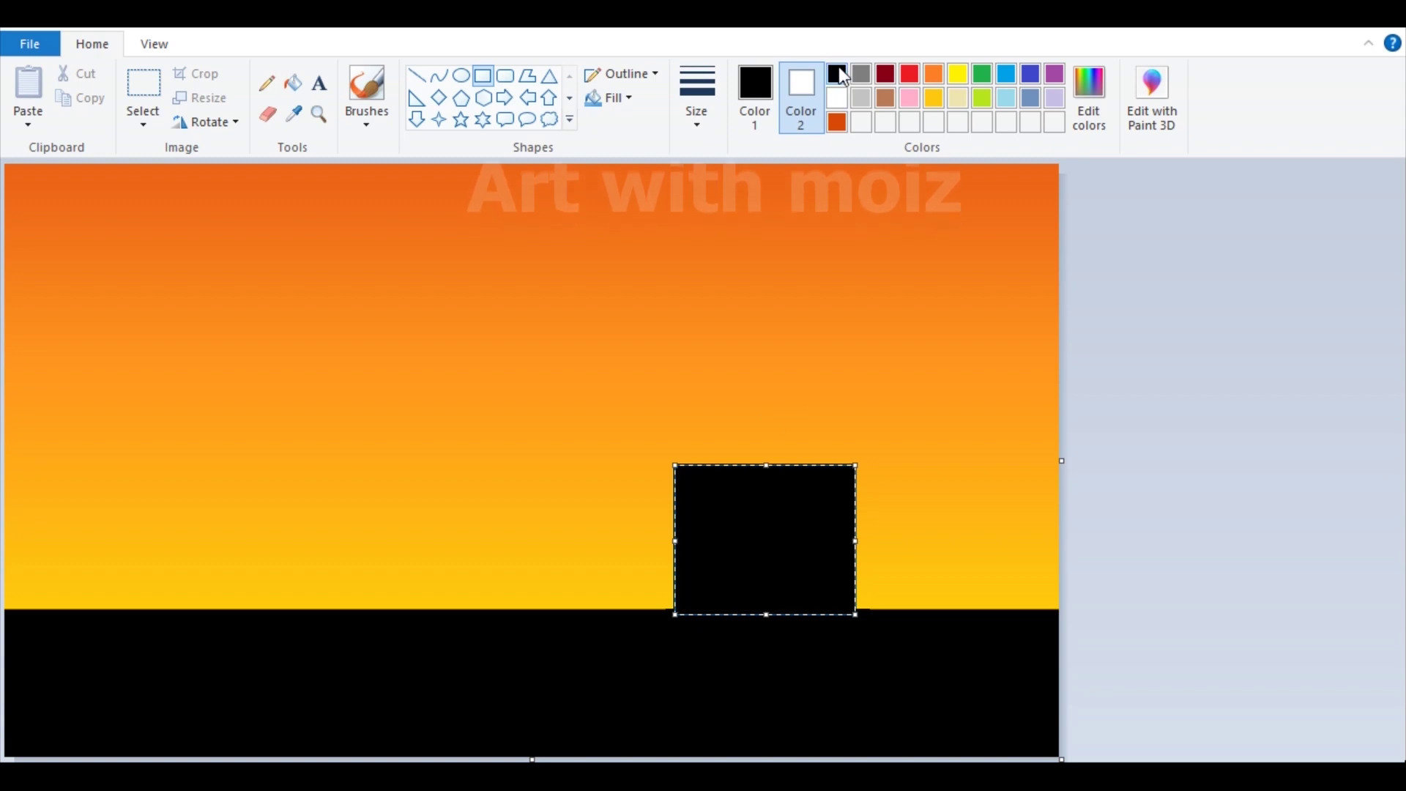
{"action": "left_click_drag", "start_coordinate": [763, 532], "coordinate": [784, 581]}
{"action": "left_click", "coordinate": [793, 388]}
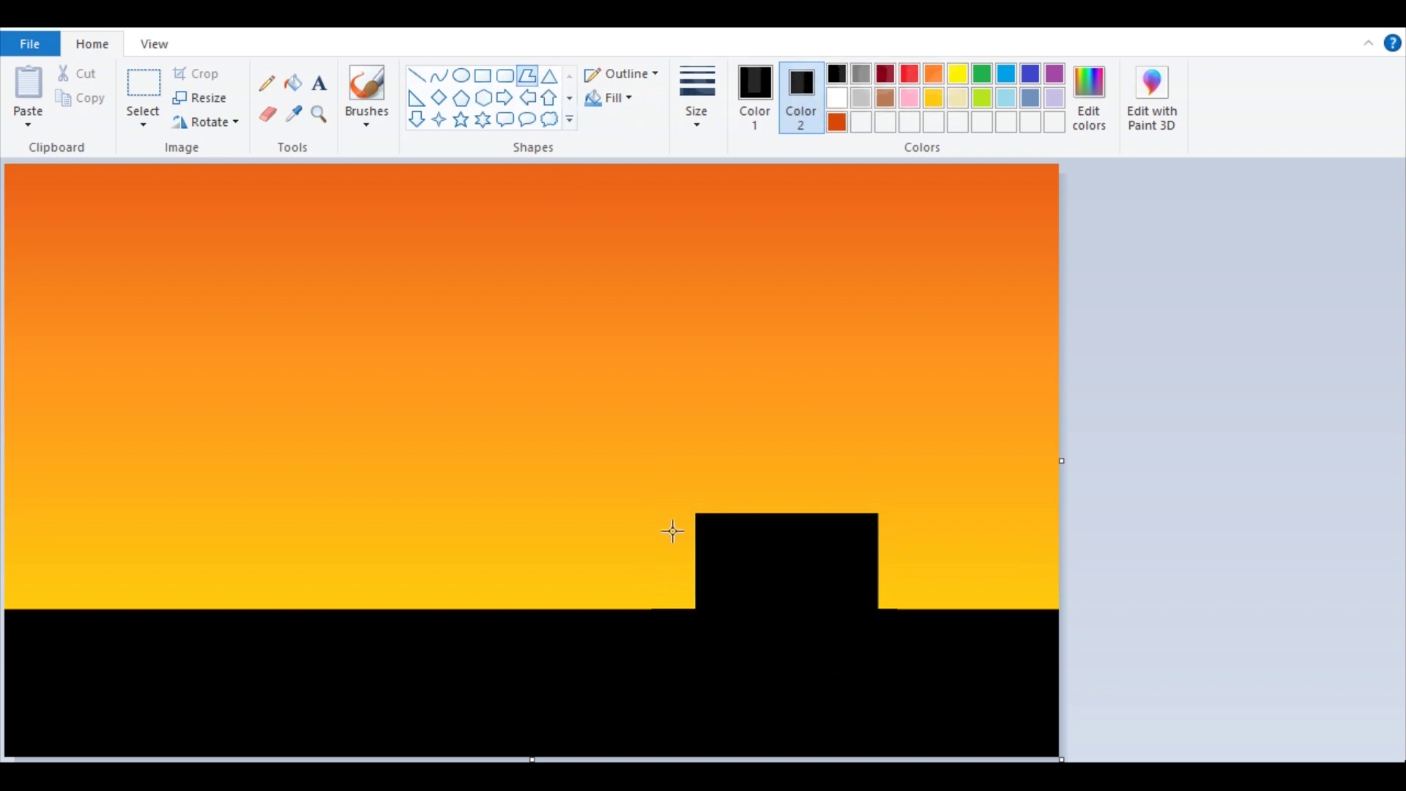
Draw the house's black gable roof and its sloping side roof with solid polygons extending to the right
{"action": "left_click_drag", "start_coordinate": [768, 428], "coordinate": [768, 428]}
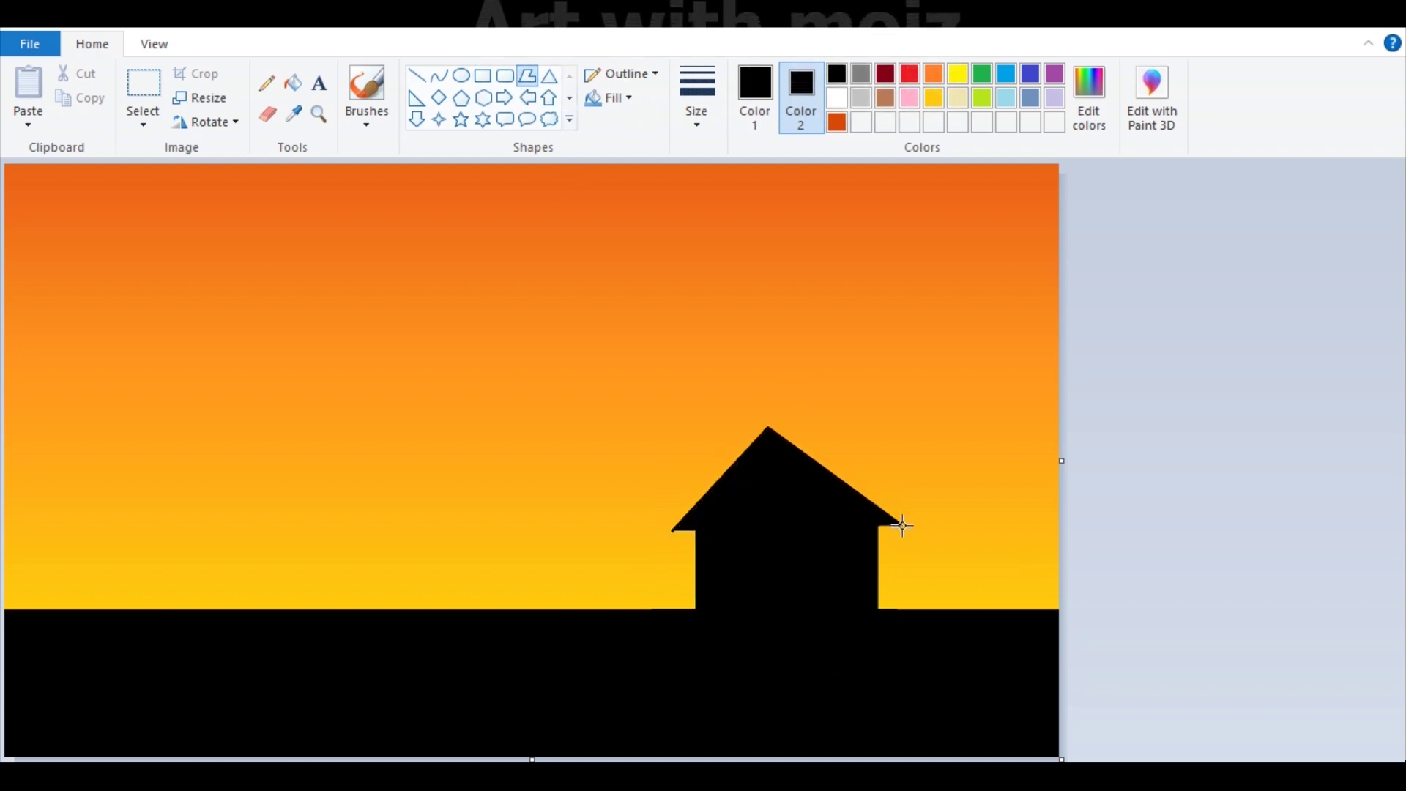
{"action": "left_click", "coordinate": [910, 533]}
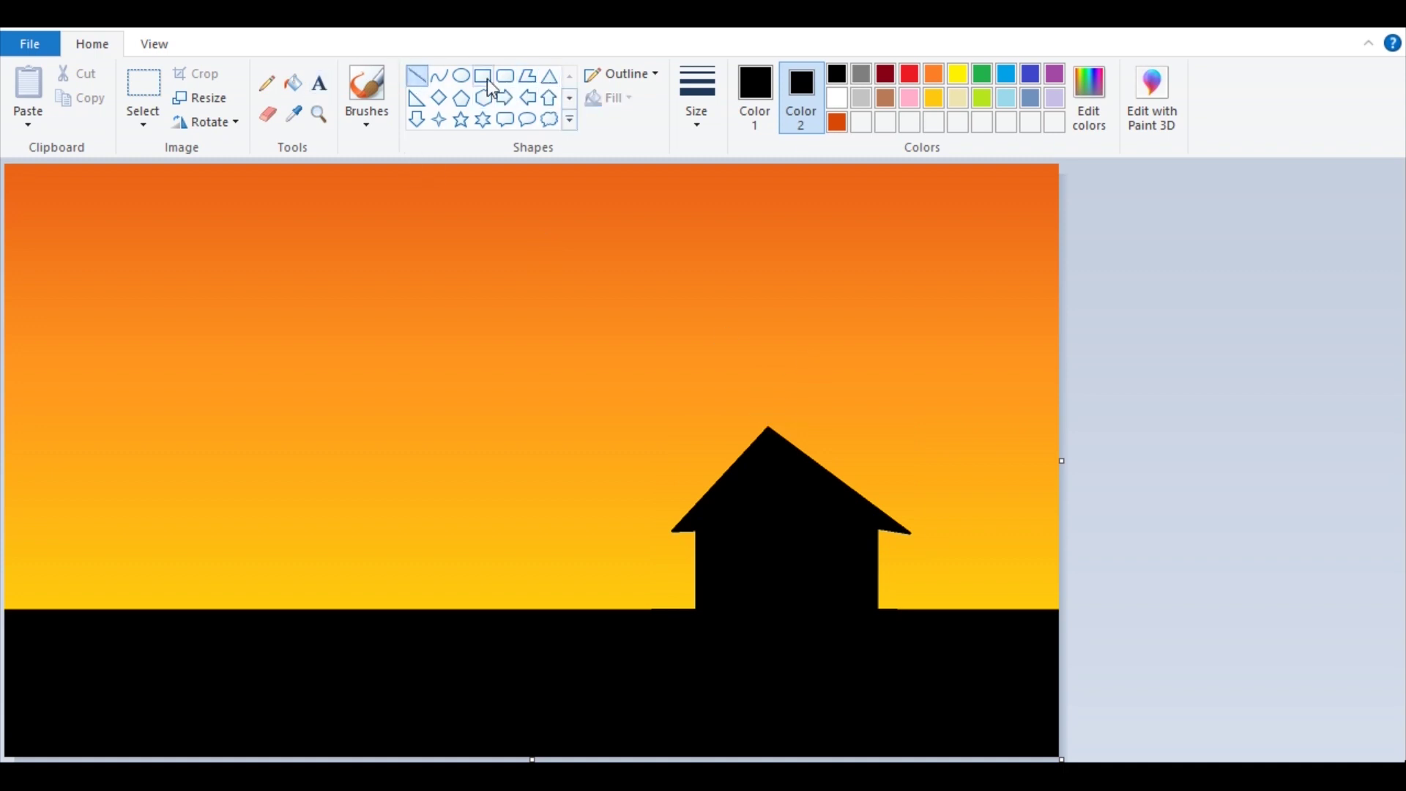
{"action": "left_click", "coordinate": [917, 453]}
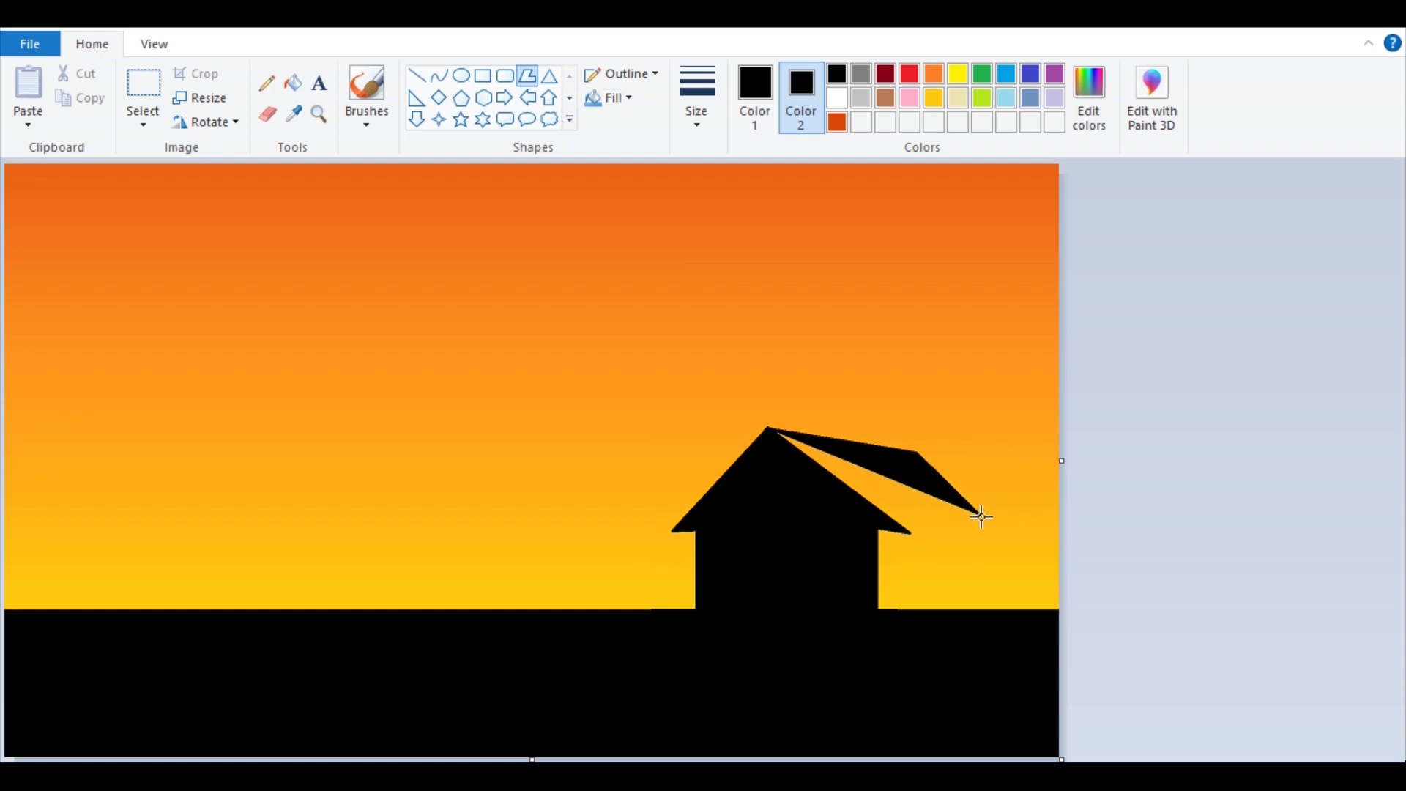
{"action": "left_click", "coordinate": [1014, 544]}
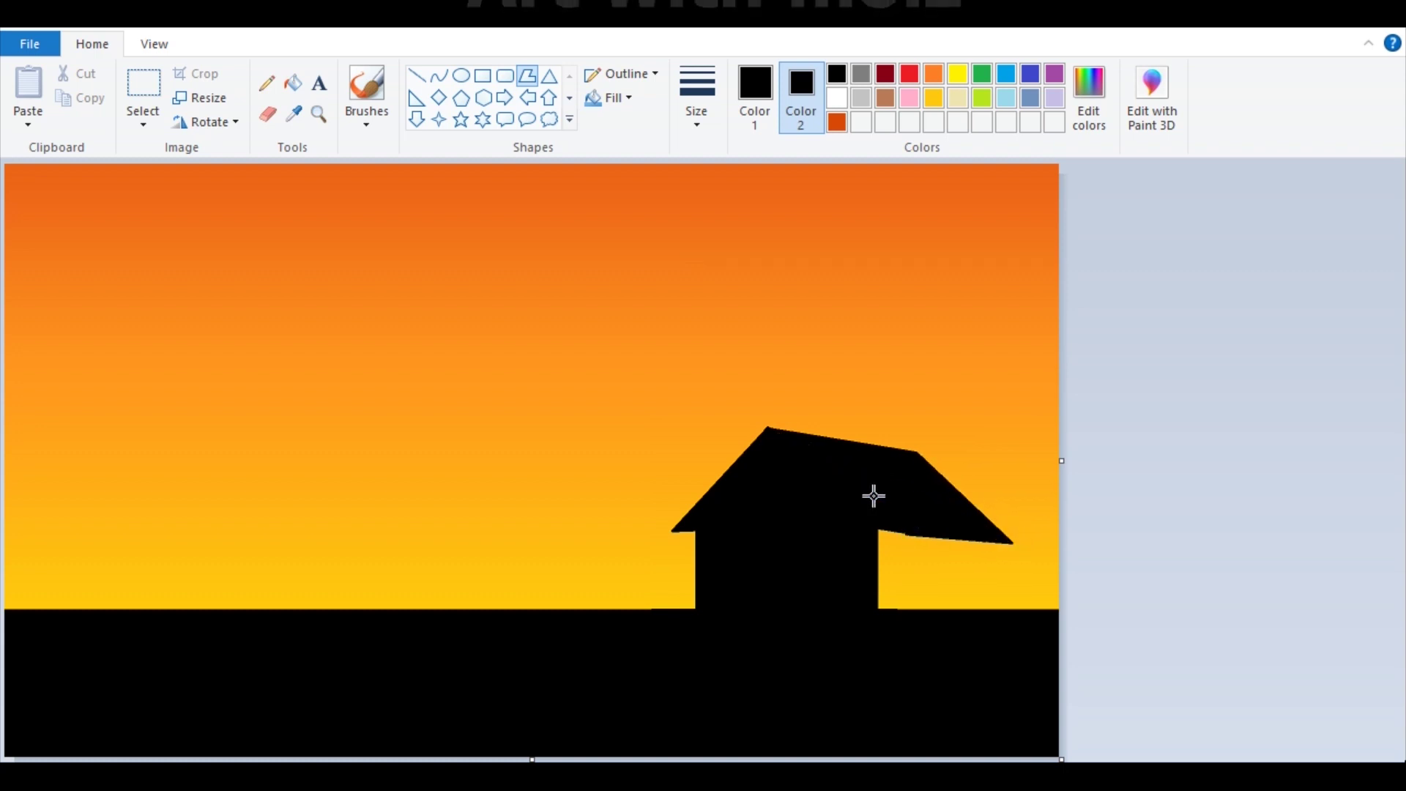
{"action": "left_click", "coordinate": [766, 437]}
Draw a solid black polygon beneath the side roof to form the house's side wall down to the ground
{"action": "left_click", "coordinate": [954, 559]}
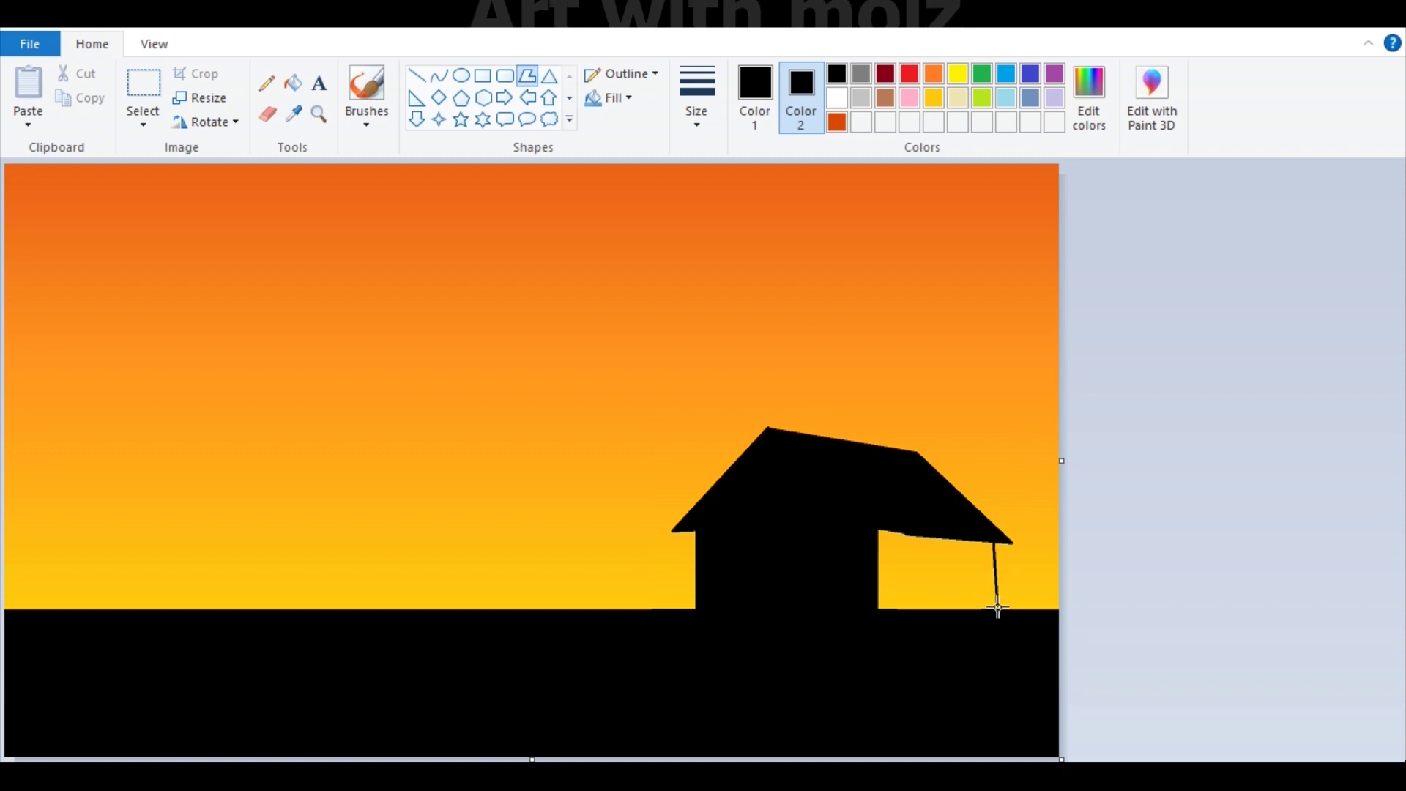
{"action": "left_click", "coordinate": [996, 607]}
{"action": "left_click", "coordinate": [859, 627]}
{"action": "left_click", "coordinate": [859, 500]}
{"action": "left_click", "coordinate": [989, 540]}
{"action": "left_click", "coordinate": [942, 396]}
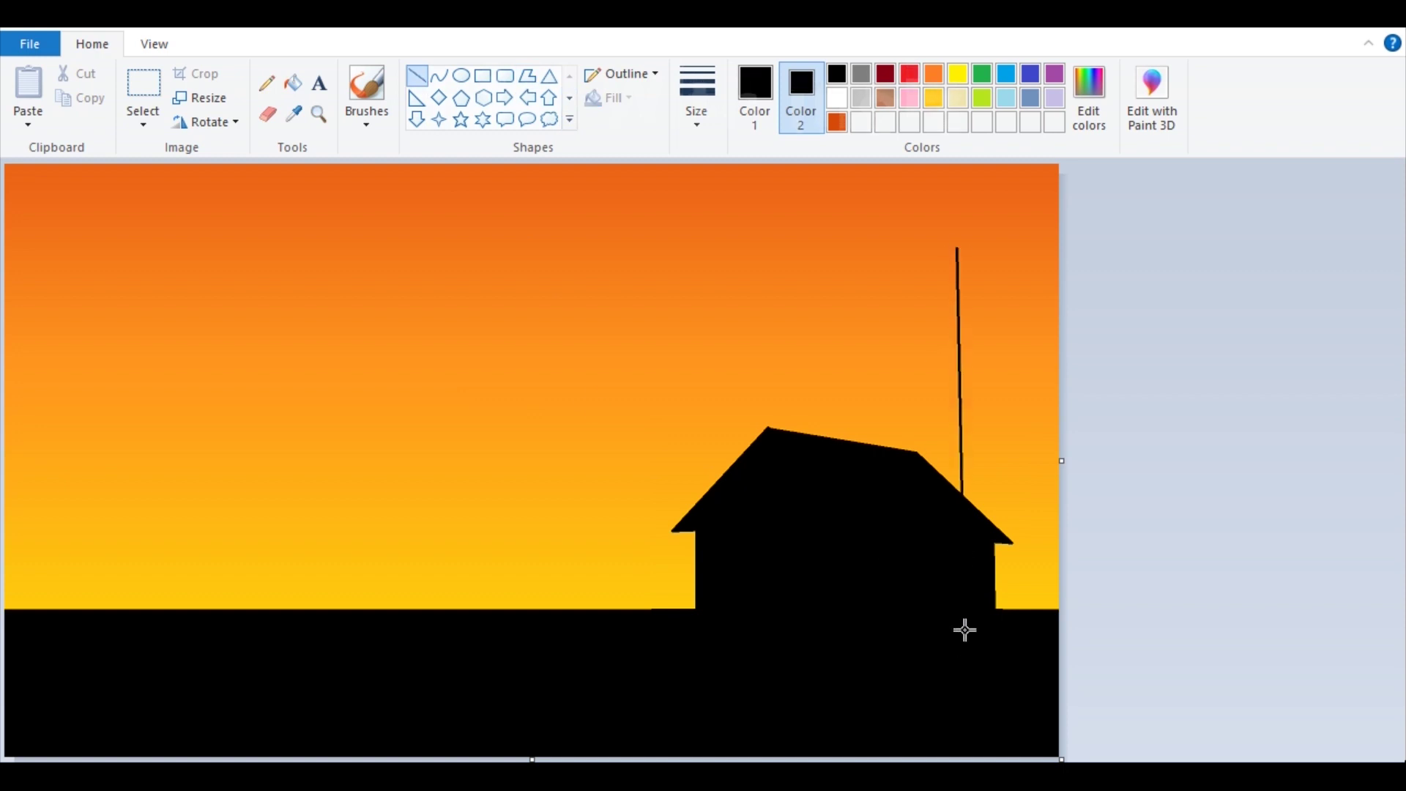
Paint a large white cloud in the upper-left sky using the natural pencil brush at a thick size
{"action": "left_click", "coordinate": [359, 123]}
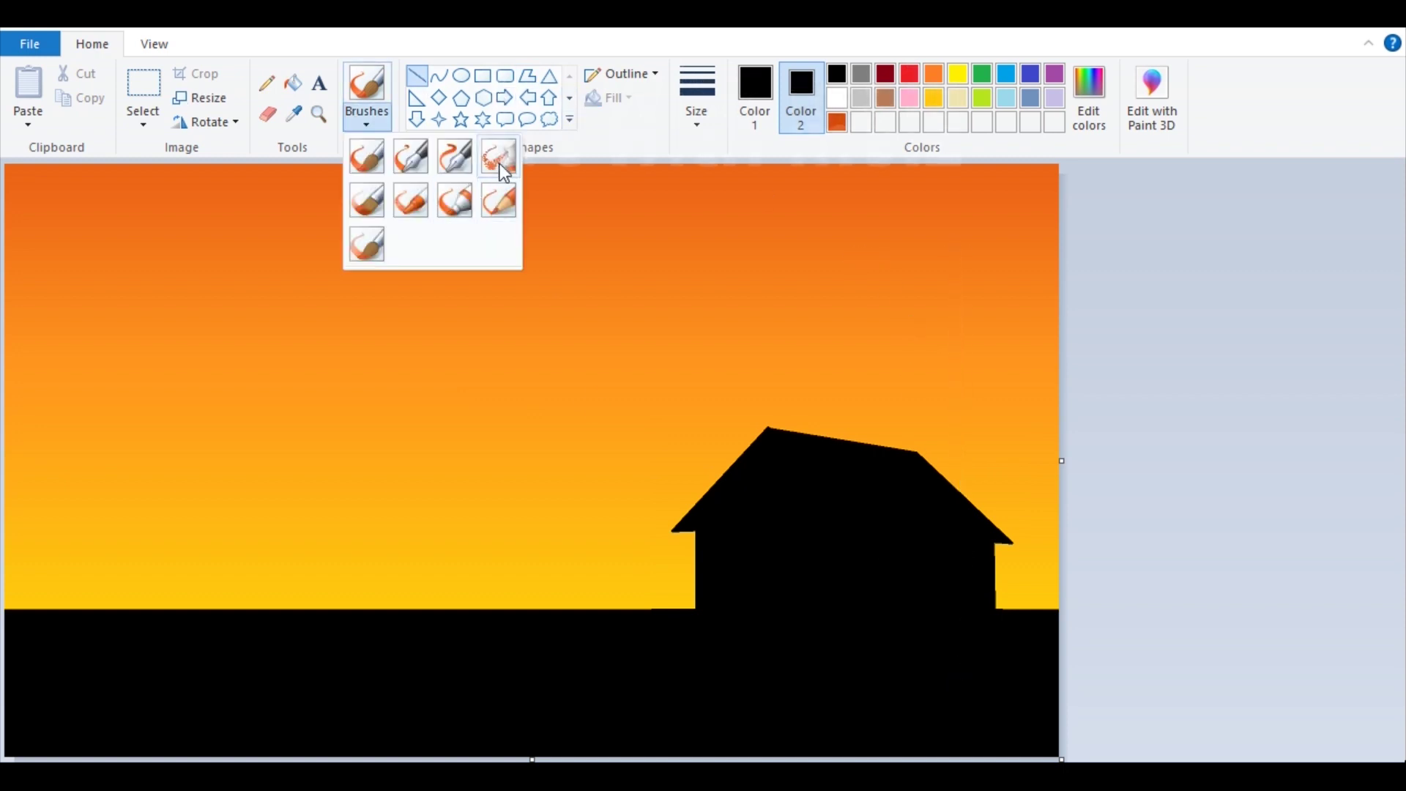
{"action": "left_click", "coordinate": [495, 204]}
{"action": "left_click", "coordinate": [696, 113]}
{"action": "left_click", "coordinate": [721, 291]}
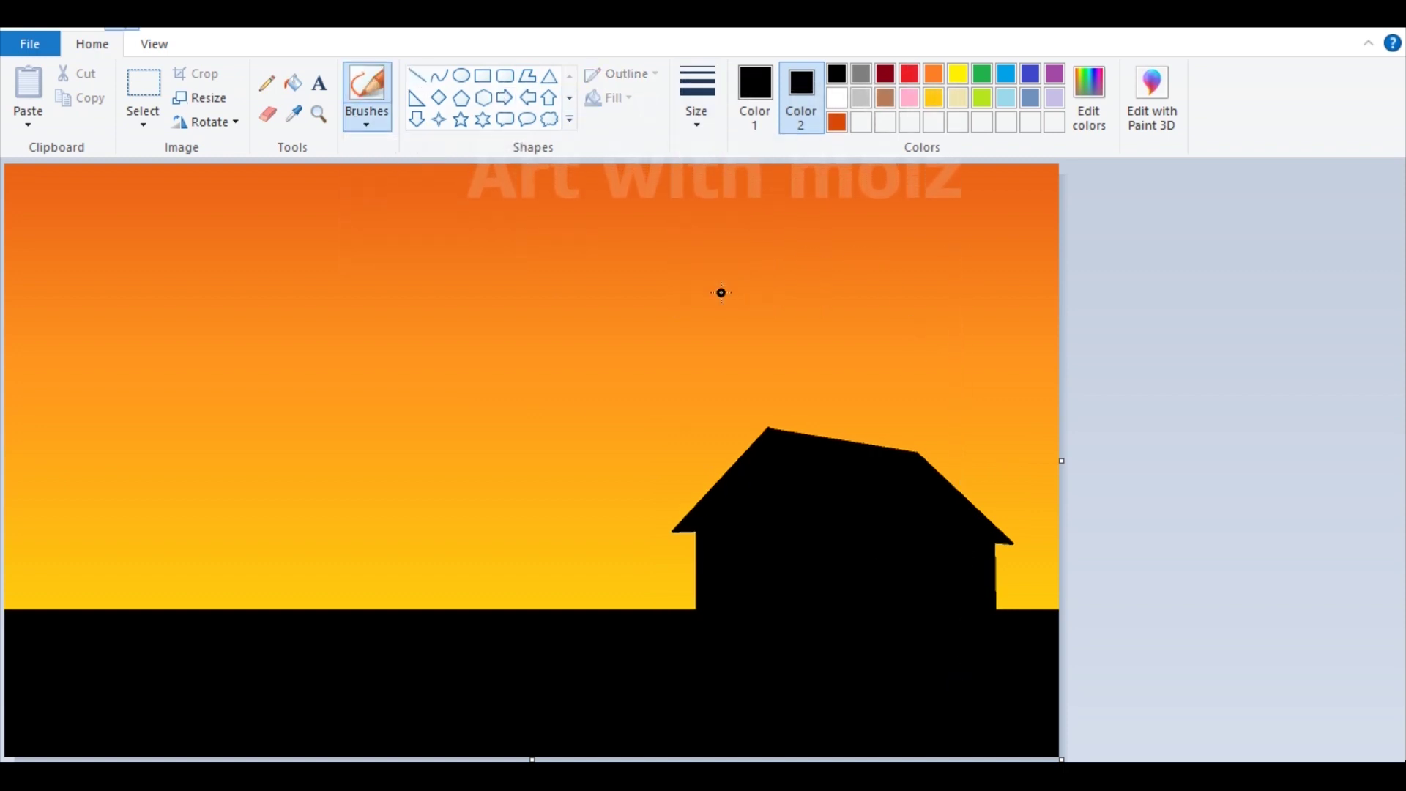
{"action": "left_click", "coordinate": [837, 97]}
{"action": "left_click", "coordinate": [755, 95]}
{"action": "left_click", "coordinate": [837, 98]}
{"action": "mouse_move", "coordinate": [310, 249]}
{"action": "left_mouse_down"}
{"action": "mouse_move", "coordinate": [189, 311]}
{"action": "mouse_move", "coordinate": [307, 253]}
{"action": "mouse_move", "coordinate": [137, 314]}
{"action": "mouse_move", "coordinate": [233, 288]}
{"action": "left_mouse_up"}
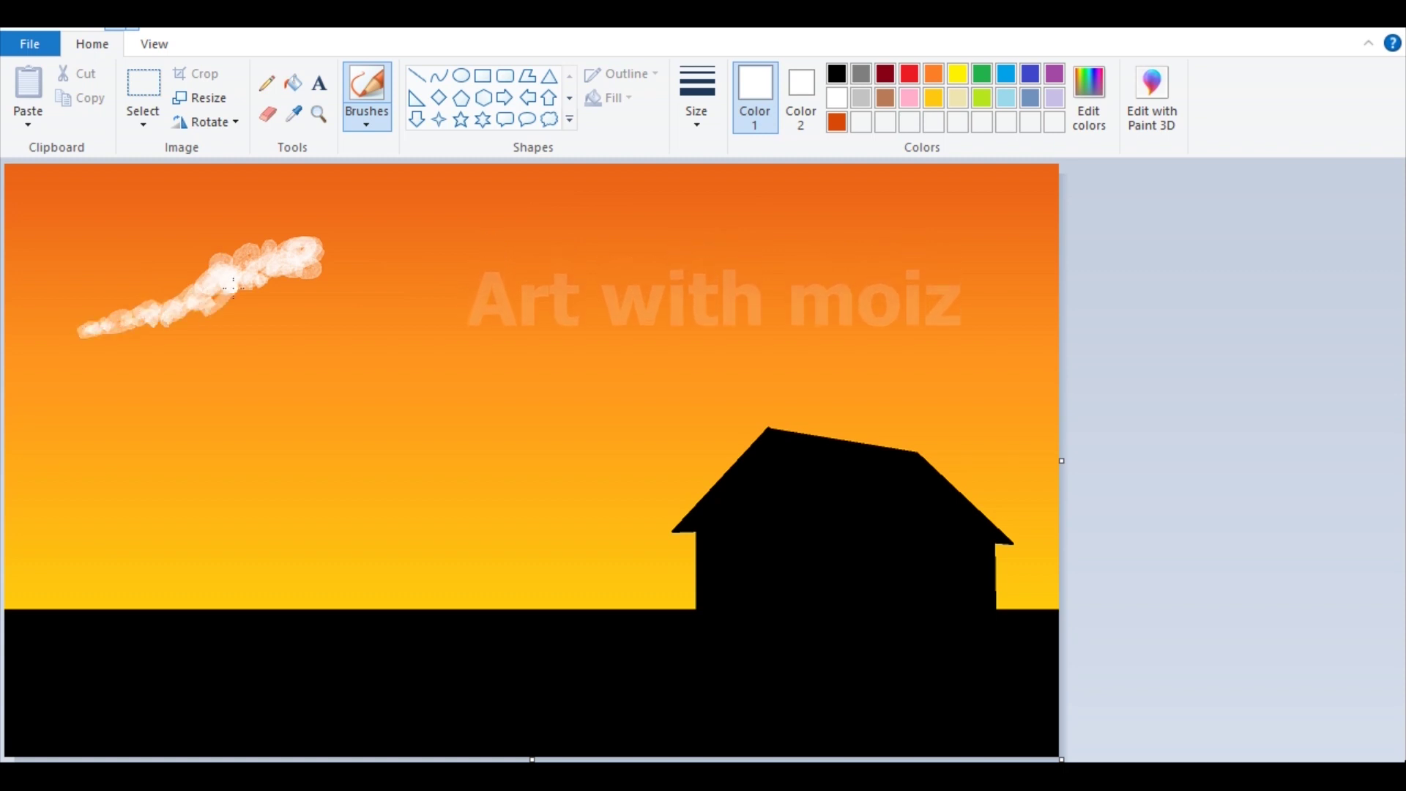
{"action": "mouse_move", "coordinate": [328, 299]}
{"action": "left_mouse_down"}
{"action": "mouse_move", "coordinate": [341, 260]}
{"action": "mouse_move", "coordinate": [395, 267]}
{"action": "left_mouse_up"}
Paint further white clouds at the top centre, below it, in the upper-left corner and in the right part of the sky
{"action": "mouse_move", "coordinate": [526, 229]}
{"action": "left_mouse_down"}
{"action": "mouse_move", "coordinate": [623, 209]}
{"action": "mouse_move", "coordinate": [679, 224]}
{"action": "left_mouse_up"}
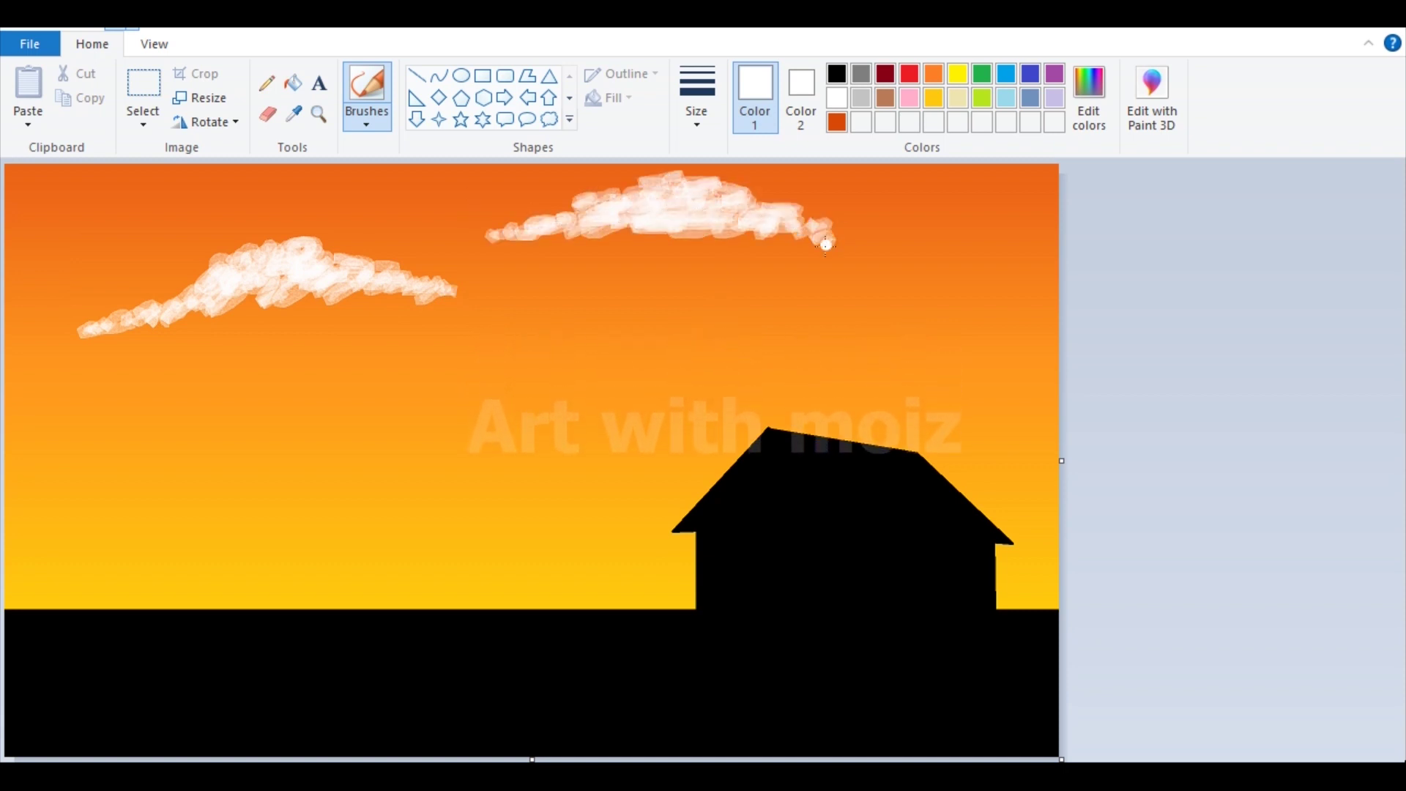
{"action": "mouse_move", "coordinate": [556, 268]}
{"action": "left_mouse_down"}
{"action": "mouse_move", "coordinate": [676, 285]}
{"action": "mouse_move", "coordinate": [510, 299]}
{"action": "mouse_move", "coordinate": [740, 315]}
{"action": "left_mouse_up"}
{"action": "mouse_move", "coordinate": [43, 232]}
{"action": "left_mouse_down"}
{"action": "mouse_move", "coordinate": [161, 201]}
{"action": "mouse_move", "coordinate": [44, 252]}
{"action": "mouse_move", "coordinate": [212, 199]}
{"action": "mouse_move", "coordinate": [282, 199]}
{"action": "left_mouse_up"}
{"action": "mouse_move", "coordinate": [816, 275]}
{"action": "left_mouse_down"}
{"action": "mouse_move", "coordinate": [967, 304]}
{"action": "mouse_move", "coordinate": [952, 307]}
{"action": "left_mouse_up"}
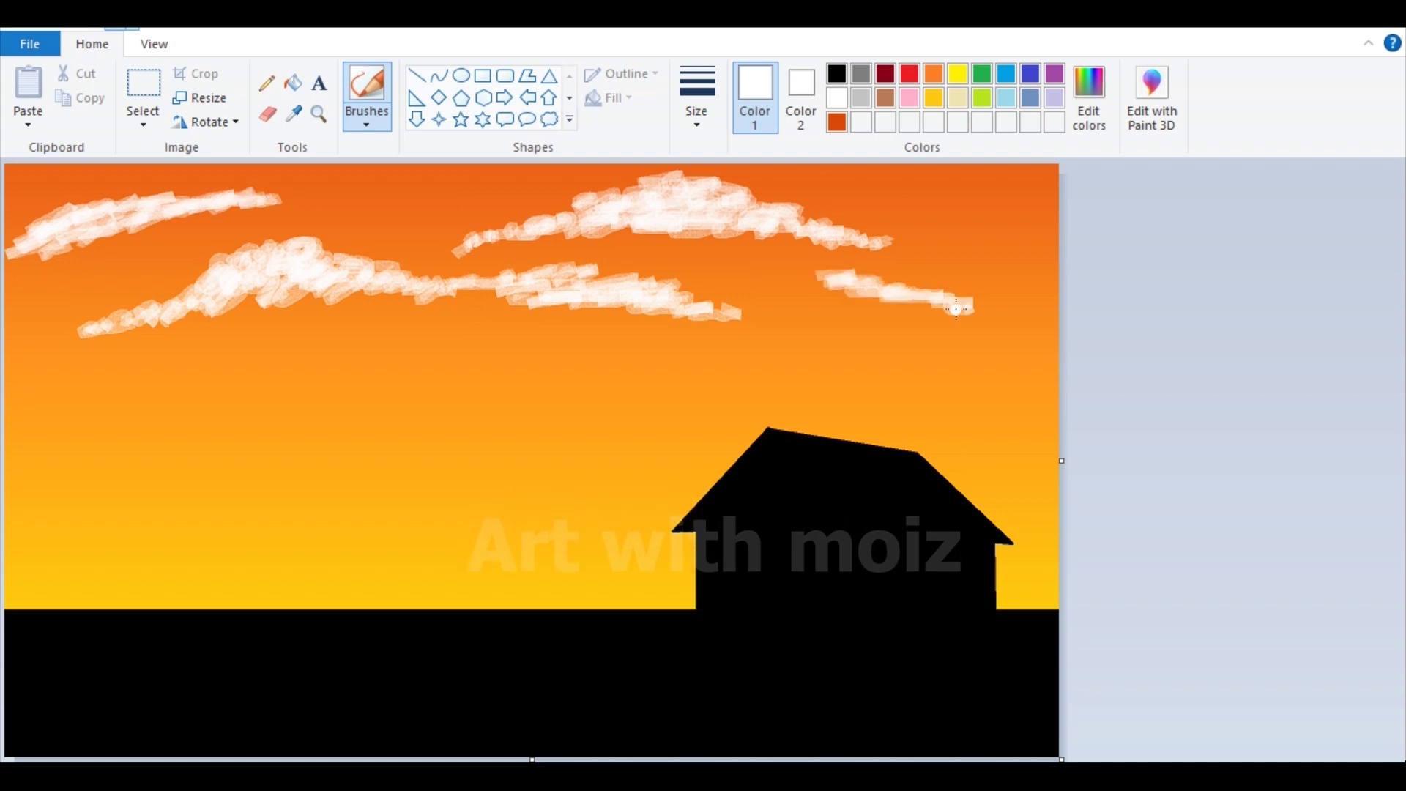
Draw a circle filled and outlined in a custom pale yellow on the horizon left of the house as the sun
{"action": "left_click", "coordinate": [461, 75]}
{"action": "left_click", "coordinate": [957, 74]}
{"action": "left_click", "coordinate": [1089, 95]}
{"action": "left_click", "coordinate": [938, 446]}
{"action": "left_click", "coordinate": [499, 704]}
{"action": "left_click_drag", "start_coordinate": [467, 549], "coordinate": [557, 635]}
{"action": "left_click", "coordinate": [801, 95]}
{"action": "left_click", "coordinate": [837, 121]}
{"action": "left_click", "coordinate": [861, 122]}
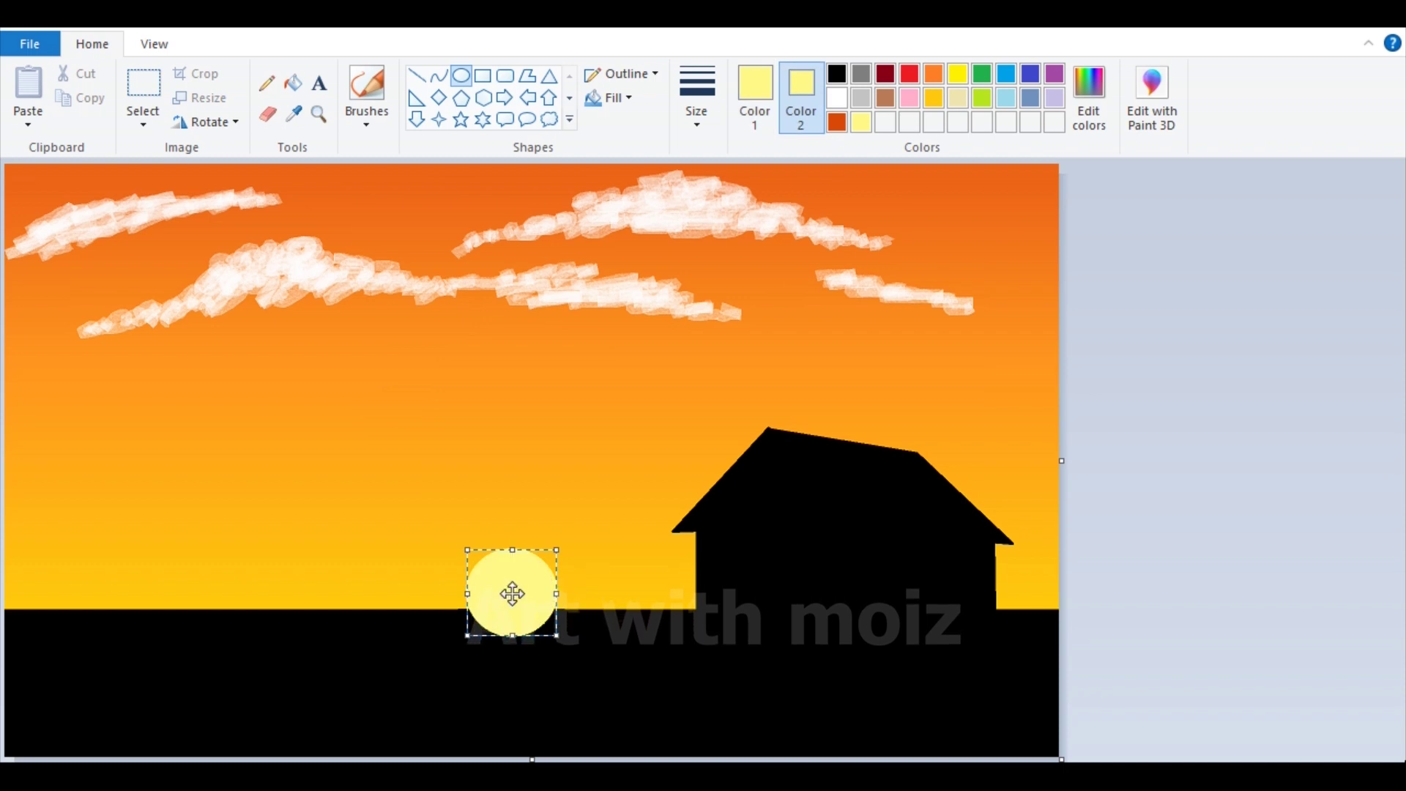
Recolor the sun's fill and outline white and raise it so it rests on the horizon
{"action": "left_click", "coordinate": [837, 97]}
{"action": "left_click", "coordinate": [755, 95]}
{"action": "left_click", "coordinate": [837, 98]}
{"action": "left_click_drag", "start_coordinate": [518, 574], "coordinate": [519, 547]}
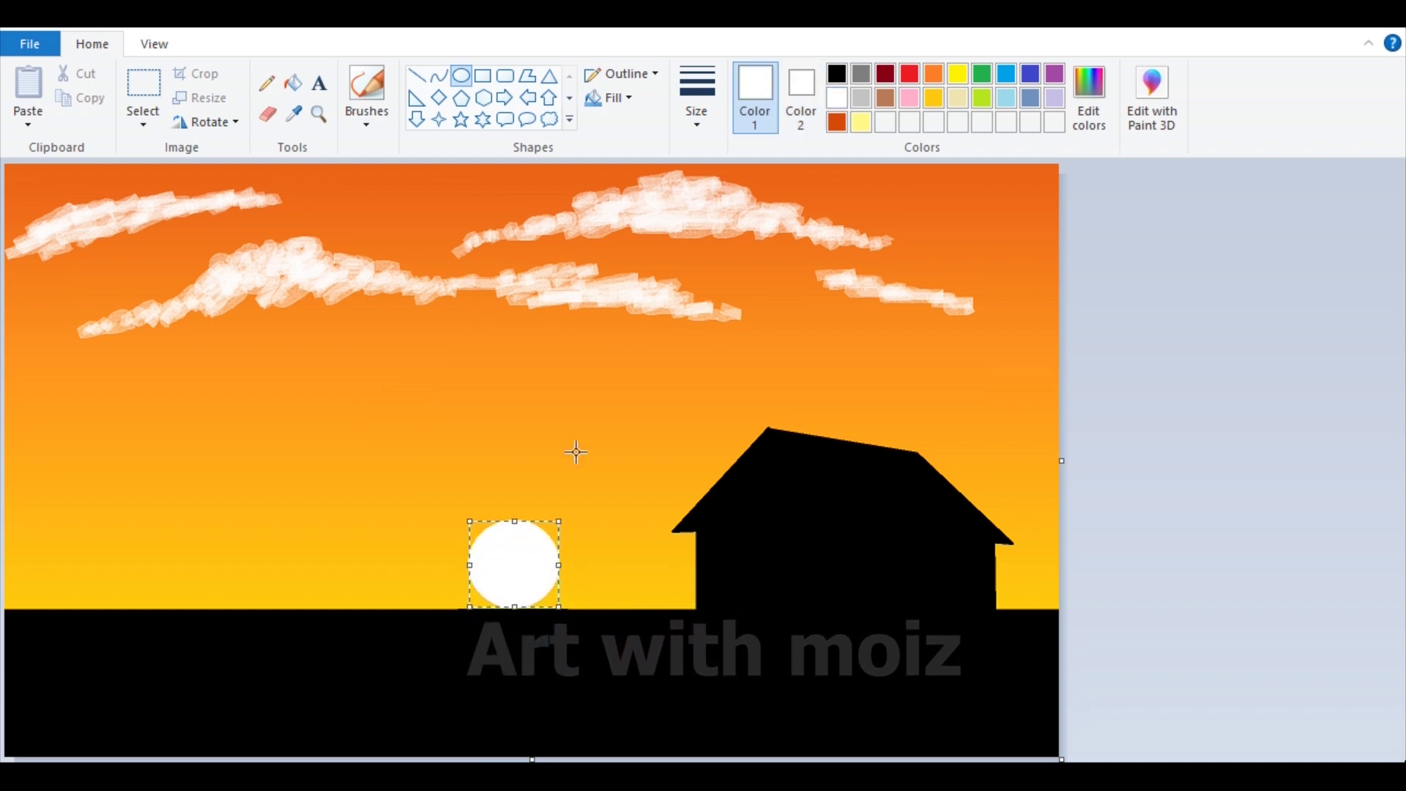
Paint small wispy white clouds in the remaining gaps of the sky and along its left and right edges
{"action": "left_click", "coordinate": [367, 88]}
{"action": "left_click_drag", "start_coordinate": [241, 202], "coordinate": [319, 205]}
{"action": "mouse_move", "coordinate": [357, 208]}
{"action": "left_mouse_down"}
{"action": "mouse_move", "coordinate": [448, 214]}
{"action": "mouse_move", "coordinate": [329, 216]}
{"action": "left_mouse_up"}
{"action": "mouse_move", "coordinate": [66, 416]}
{"action": "left_mouse_down"}
{"action": "mouse_move", "coordinate": [187, 388]}
{"action": "mouse_move", "coordinate": [224, 407]}
{"action": "left_mouse_up"}
{"action": "left_click_drag", "start_coordinate": [415, 361], "coordinate": [537, 367]}
{"action": "mouse_move", "coordinate": [826, 341]}
{"action": "left_mouse_down"}
{"action": "mouse_move", "coordinate": [900, 363]}
{"action": "mouse_move", "coordinate": [871, 353]}
{"action": "left_mouse_up"}
{"action": "mouse_move", "coordinate": [987, 211]}
{"action": "left_mouse_down"}
{"action": "mouse_move", "coordinate": [1068, 219]}
{"action": "mouse_move", "coordinate": [1052, 226]}
{"action": "left_mouse_up"}
{"action": "left_click_drag", "start_coordinate": [1046, 266], "coordinate": [1077, 267]}
{"action": "mouse_move", "coordinate": [1020, 342]}
{"action": "left_mouse_down"}
{"action": "mouse_move", "coordinate": [1056, 356]}
{"action": "mouse_move", "coordinate": [1026, 350]}
{"action": "left_mouse_up"}
{"action": "left_click_drag", "start_coordinate": [875, 240], "coordinate": [943, 240]}
{"action": "mouse_move", "coordinate": [13, 325]}
{"action": "left_mouse_down"}
{"action": "mouse_move", "coordinate": [8, 336]}
{"action": "mouse_move", "coordinate": [22, 322]}
{"action": "left_mouse_up"}
{"action": "left_click_drag", "start_coordinate": [6, 176], "coordinate": [24, 172]}
Shade the underside of the large left cloud with orange tones sampled from the sky beside it
{"action": "left_click", "coordinate": [294, 114]}
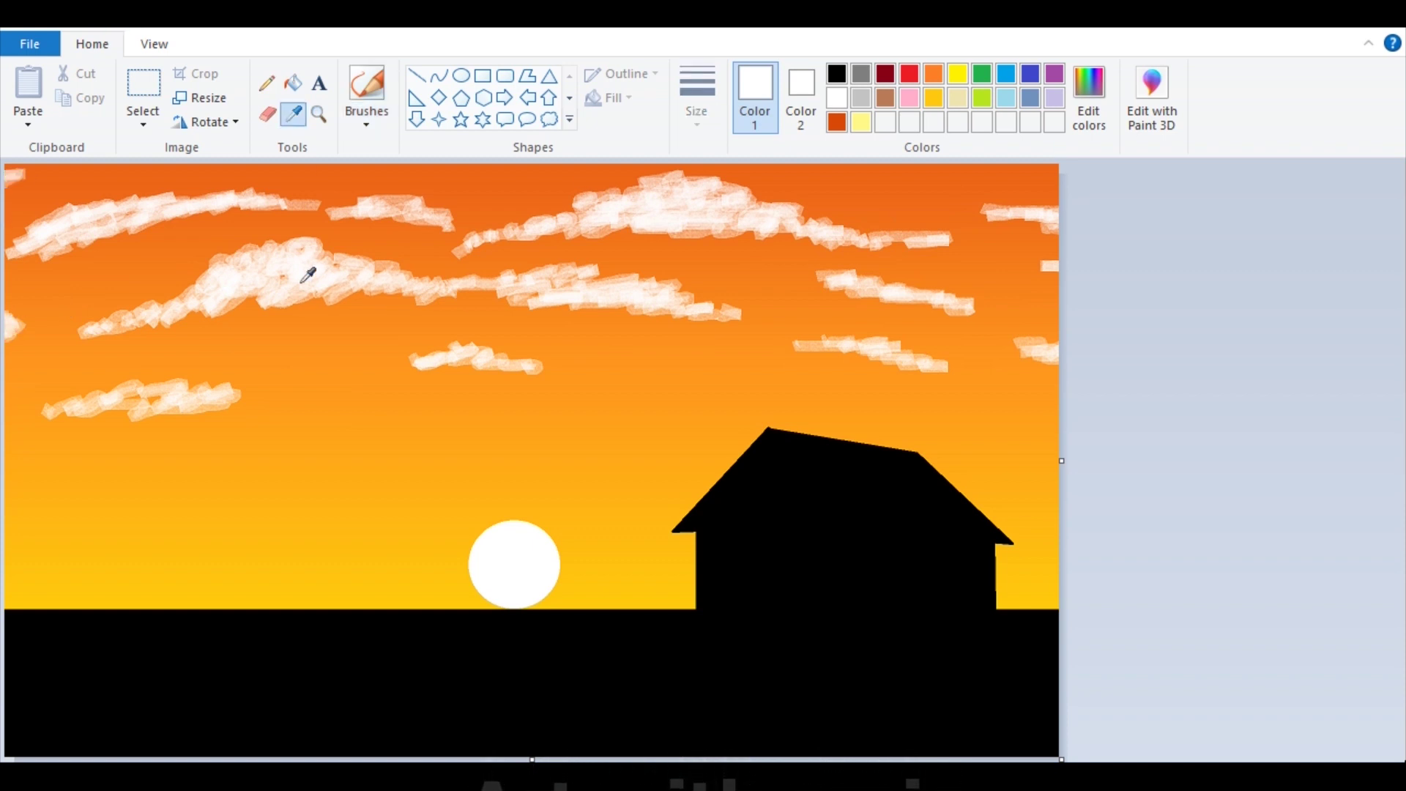
{"action": "left_click", "coordinate": [414, 276]}
{"action": "mouse_move", "coordinate": [314, 273]}
{"action": "left_mouse_down"}
{"action": "mouse_move", "coordinate": [293, 292]}
{"action": "mouse_move", "coordinate": [201, 304]}
{"action": "left_mouse_up"}
{"action": "left_click", "coordinate": [294, 114]}
{"action": "left_click", "coordinate": [302, 301]}
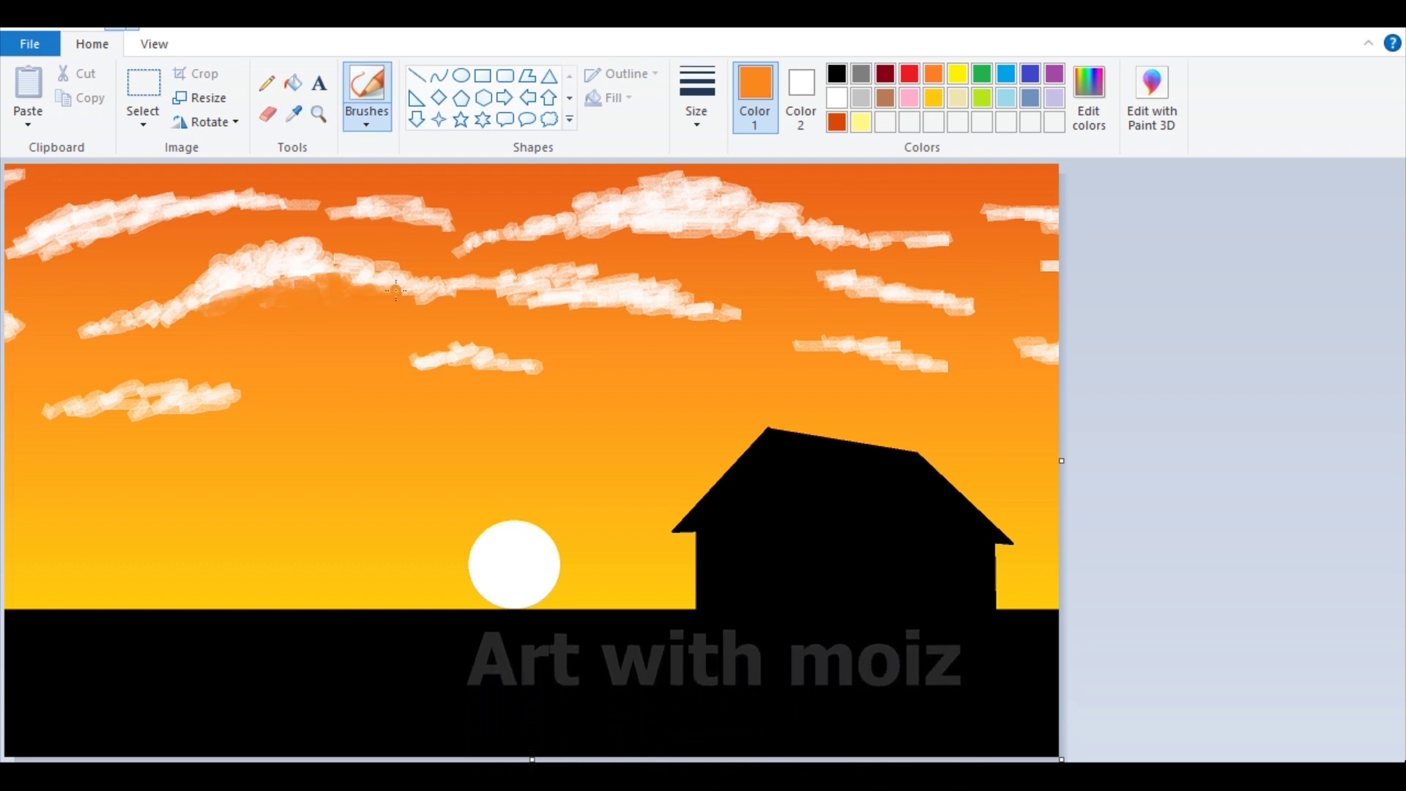
Extend the shading across the body and left tail of the large left cloud with darker orange sampled from the surrounding sky
{"action": "left_click", "coordinate": [294, 114]}
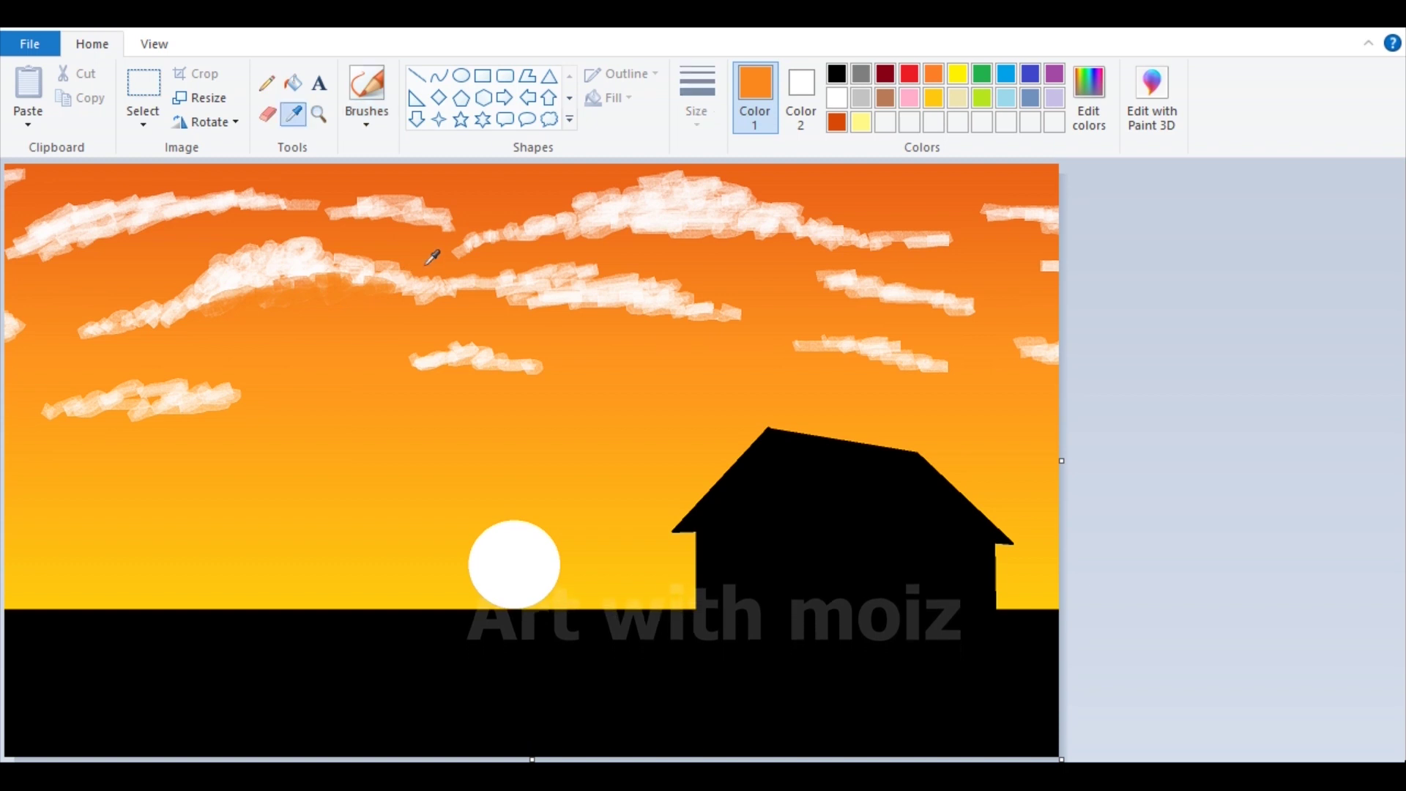
{"action": "left_click", "coordinate": [433, 259]}
{"action": "mouse_move", "coordinate": [306, 278]}
{"action": "left_mouse_down"}
{"action": "mouse_move", "coordinate": [208, 288]}
{"action": "mouse_move", "coordinate": [198, 308]}
{"action": "mouse_move", "coordinate": [139, 322]}
{"action": "left_mouse_up"}
{"action": "mouse_move", "coordinate": [316, 277]}
{"action": "left_mouse_down"}
{"action": "mouse_move", "coordinate": [388, 285]}
{"action": "mouse_move", "coordinate": [255, 274]}
{"action": "mouse_move", "coordinate": [154, 319]}
{"action": "left_mouse_up"}
{"action": "left_click", "coordinate": [294, 113]}
{"action": "left_click", "coordinate": [351, 245]}
{"action": "left_click_drag", "start_coordinate": [281, 254], "coordinate": [366, 271]}
{"action": "mouse_move", "coordinate": [321, 258]}
{"action": "left_mouse_down"}
{"action": "mouse_move", "coordinate": [269, 248]}
{"action": "mouse_move", "coordinate": [295, 248]}
{"action": "mouse_move", "coordinate": [134, 318]}
{"action": "mouse_move", "coordinate": [358, 251]}
{"action": "mouse_move", "coordinate": [214, 290]}
{"action": "left_mouse_up"}
Refine the right end of the large left cloud's shading with a newly sampled color and a thinner brush size
{"action": "left_click", "coordinate": [294, 113]}
{"action": "left_click", "coordinate": [377, 208]}
{"action": "left_click", "coordinate": [294, 113]}
{"action": "left_click", "coordinate": [249, 249]}
{"action": "left_click", "coordinate": [697, 96]}
{"action": "left_click", "coordinate": [734, 174]}
{"action": "left_click_drag", "start_coordinate": [423, 293], "coordinate": [396, 285]}
Shade the underside of the small lower-left cloud with orange sampled from the sky below it
{"action": "left_click_drag", "start_coordinate": [167, 411], "coordinate": [72, 407]}
{"action": "left_click", "coordinate": [294, 113]}
{"action": "left_click", "coordinate": [139, 432]}
{"action": "left_click_drag", "start_coordinate": [218, 402], "coordinate": [133, 390]}
Shade the small cloud above the sun with orange sampled from the nearby sky
{"action": "left_click", "coordinate": [294, 113]}
{"action": "left_click", "coordinate": [483, 329]}
{"action": "mouse_move", "coordinate": [490, 361]}
{"action": "left_mouse_down"}
{"action": "mouse_move", "coordinate": [440, 360]}
{"action": "mouse_move", "coordinate": [531, 375]}
{"action": "mouse_move", "coordinate": [470, 357]}
{"action": "left_mouse_up"}
Shade the lower part of the long central cloud with orange sampled from the sky beneath it
{"action": "left_click", "coordinate": [294, 113]}
{"action": "left_click", "coordinate": [575, 318]}
{"action": "mouse_move", "coordinate": [579, 306]}
{"action": "left_mouse_down"}
{"action": "mouse_move", "coordinate": [632, 302]}
{"action": "mouse_move", "coordinate": [514, 299]}
{"action": "mouse_move", "coordinate": [665, 309]}
{"action": "mouse_move", "coordinate": [545, 285]}
{"action": "mouse_move", "coordinate": [433, 292]}
{"action": "mouse_move", "coordinate": [718, 311]}
{"action": "left_mouse_up"}
{"action": "left_click", "coordinate": [293, 114]}
{"action": "left_click", "coordinate": [586, 317]}
Shade the underside of the large top-centre cloud with darker orange sampled from the sky below it
{"action": "left_click", "coordinate": [293, 114]}
{"action": "left_click", "coordinate": [704, 252]}
{"action": "left_click_drag", "start_coordinate": [700, 231], "coordinate": [678, 209]}
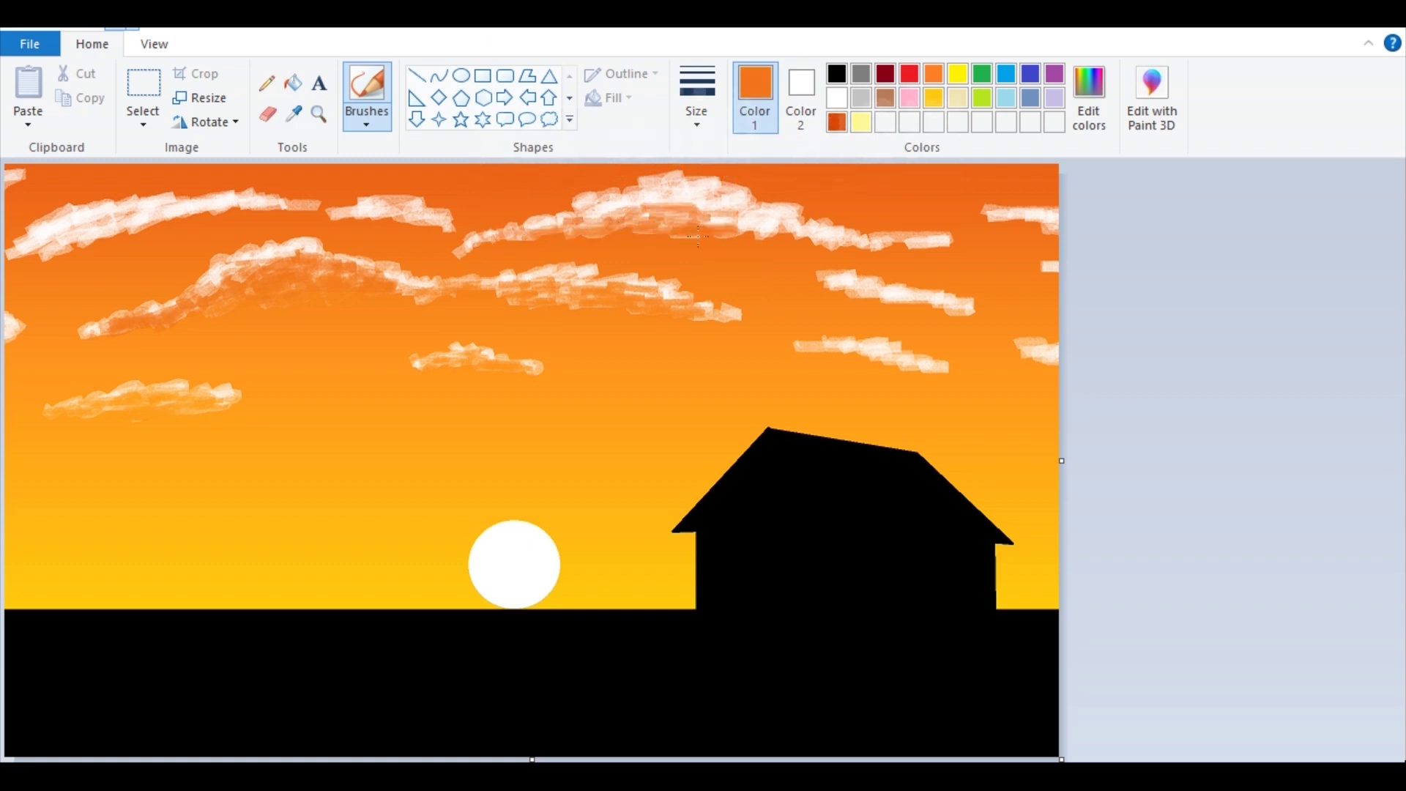
Shade the underside of the long top-left cloud with orange sampled from the sky around it
{"action": "left_click", "coordinate": [292, 117]}
{"action": "left_click", "coordinate": [102, 232]}
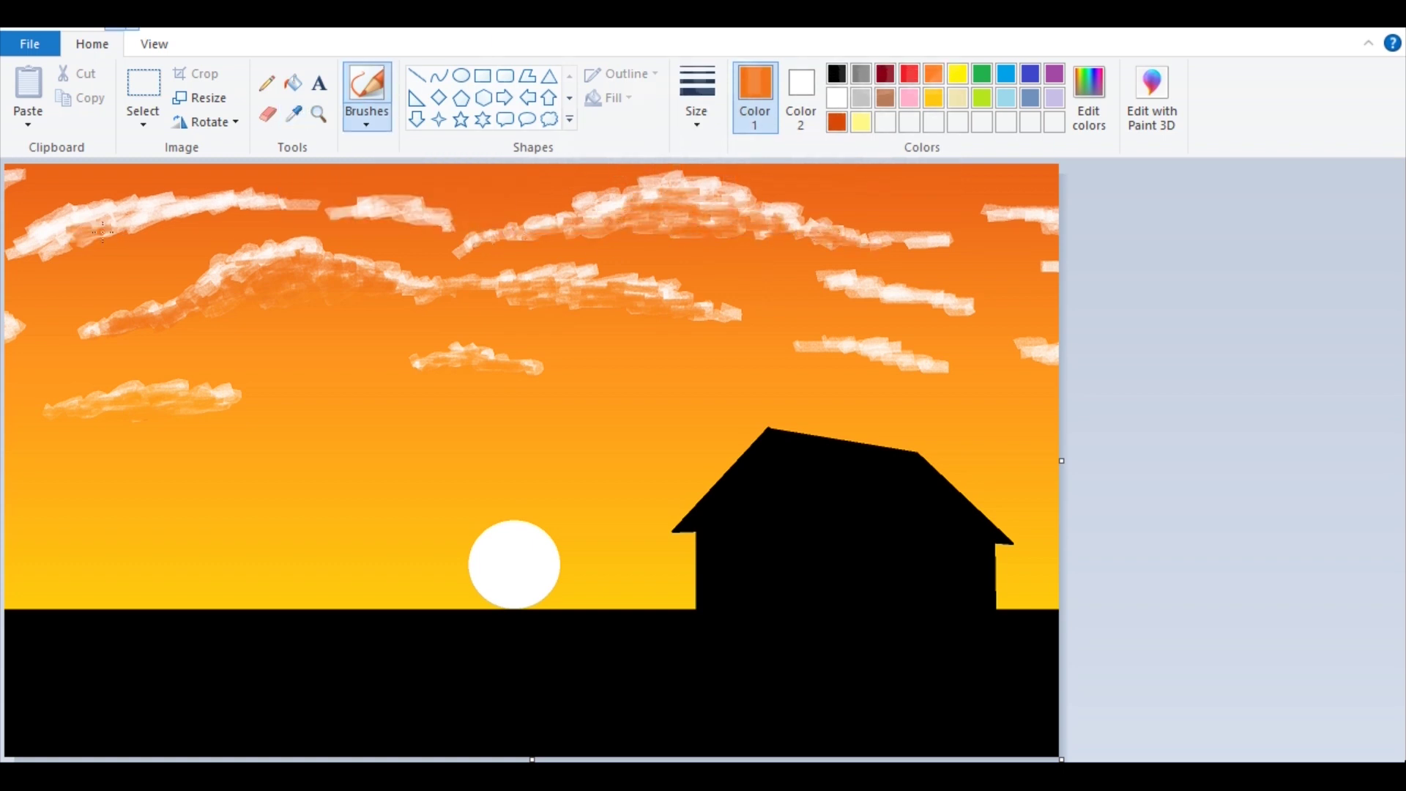
{"action": "left_click", "coordinate": [293, 114]}
{"action": "left_click", "coordinate": [196, 188]}
{"action": "left_click_drag", "start_coordinate": [193, 210], "coordinate": [271, 206]}
{"action": "left_click_drag", "start_coordinate": [183, 212], "coordinate": [55, 226]}
Shade the undersides of the two small clouds above the house with orange sampled from the sky beside each one
{"action": "left_click", "coordinate": [293, 114]}
{"action": "left_click", "coordinate": [853, 370]}
{"action": "left_click_drag", "start_coordinate": [824, 351], "coordinate": [905, 365]}
{"action": "left_click", "coordinate": [293, 114]}
{"action": "left_click", "coordinate": [905, 316]}
{"action": "mouse_move", "coordinate": [964, 312]}
{"action": "left_mouse_down"}
{"action": "mouse_move", "coordinate": [838, 287]}
{"action": "mouse_move", "coordinate": [912, 299]}
{"action": "left_mouse_up"}
Shade the cloud fragments at the canvas's right edge with orange sampled from the nearby sky
{"action": "left_click", "coordinate": [293, 114]}
{"action": "left_click", "coordinate": [1038, 367]}
{"action": "left_click_drag", "start_coordinate": [1055, 360], "coordinate": [1049, 355]}
{"action": "left_click", "coordinate": [293, 114]}
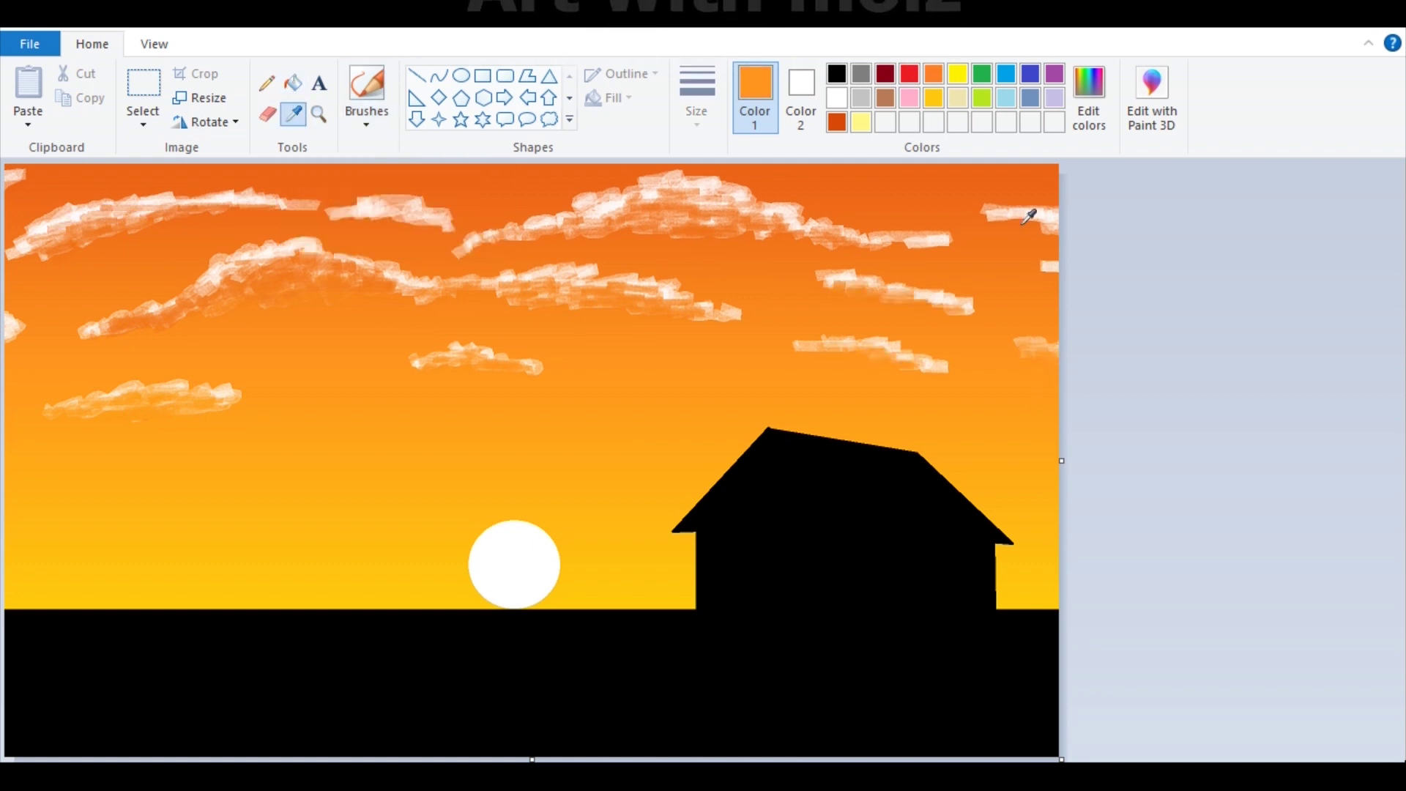
{"action": "left_click", "coordinate": [1055, 210]}
Shade the left end of the top-left cloud and the fragment in the upper-left corner with sampled sky orange
{"action": "left_click", "coordinate": [293, 115]}
{"action": "left_click", "coordinate": [128, 233]}
{"action": "left_click_drag", "start_coordinate": [62, 221], "coordinate": [16, 251]}
{"action": "left_click", "coordinate": [293, 114]}
{"action": "left_click", "coordinate": [46, 196]}
{"action": "left_click_drag", "start_coordinate": [21, 182], "coordinate": [6, 185]}
Shade the fragment at the canvas's left edge and the small cloud between the two top clouds with sampled orange
{"action": "left_click", "coordinate": [293, 114]}
{"action": "left_click", "coordinate": [33, 347]}
{"action": "left_click_drag", "start_coordinate": [22, 333], "coordinate": [8, 333]}
{"action": "left_click", "coordinate": [293, 114]}
{"action": "left_click", "coordinate": [398, 217]}
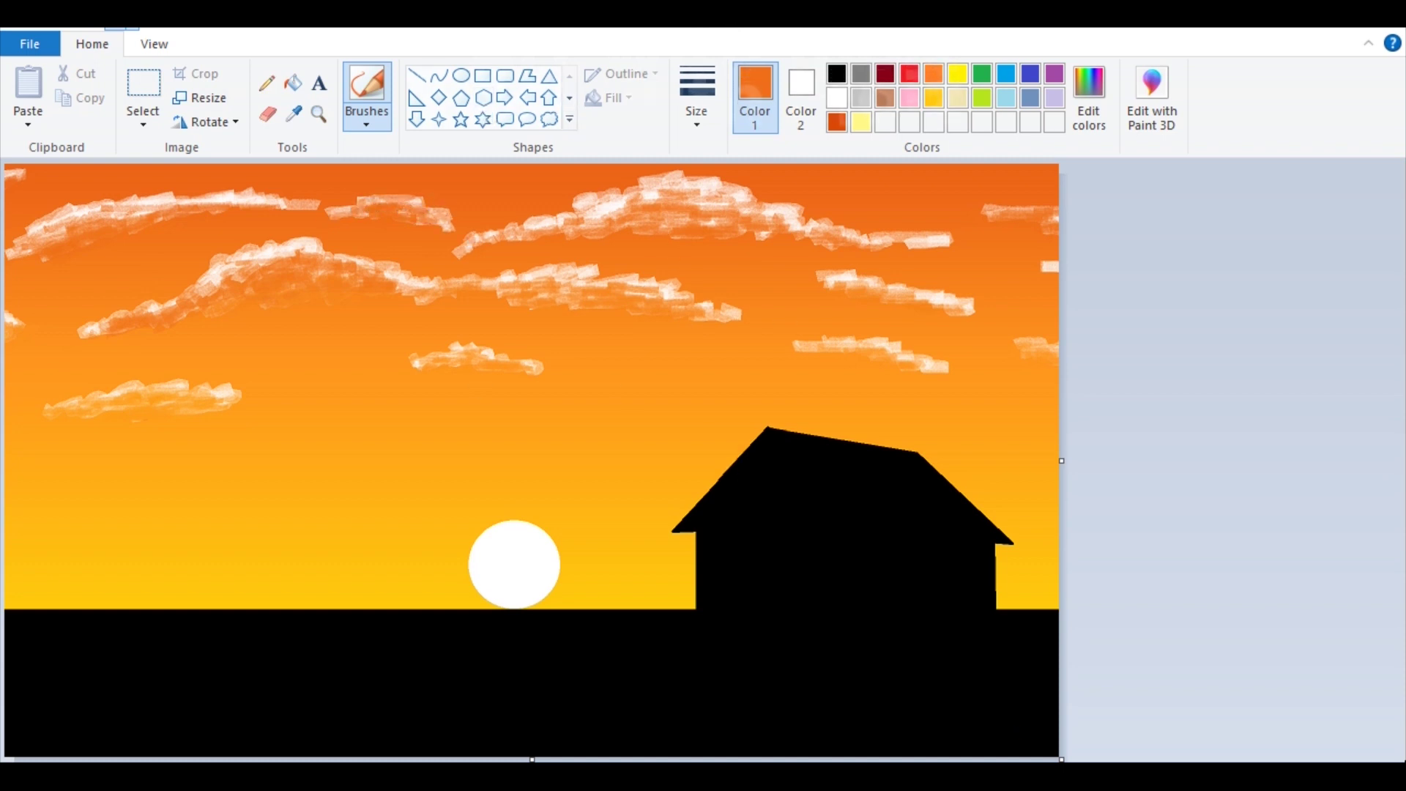
Spray orange sampled from the sky over the body and right end of the large left cloud with the Airbrush
{"action": "key", "text": "ctrl+Page_Up"}
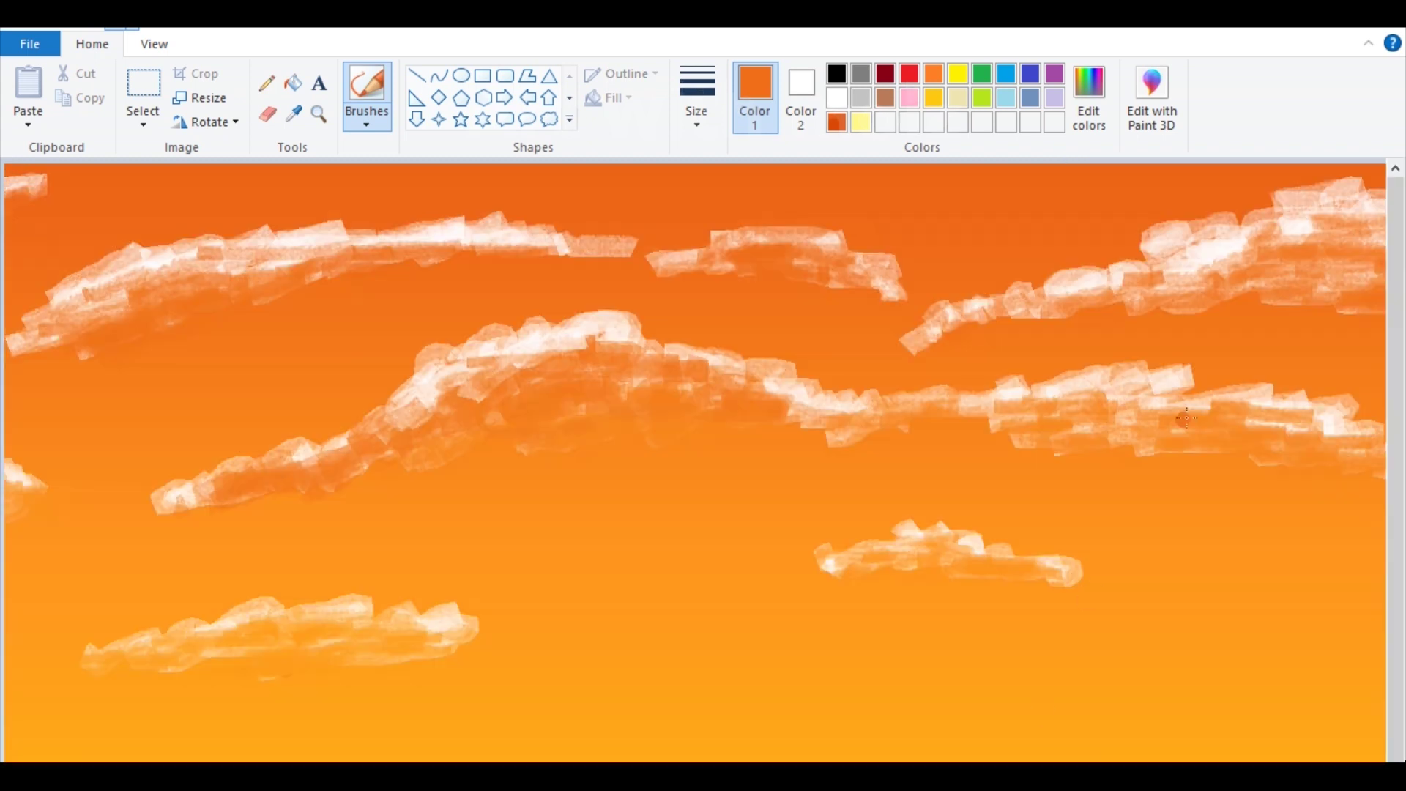
{"action": "left_click_drag", "start_coordinate": [1398, 290], "coordinate": [1399, 297]}
{"action": "left_click_drag", "start_coordinate": [558, 326], "coordinate": [432, 403]}
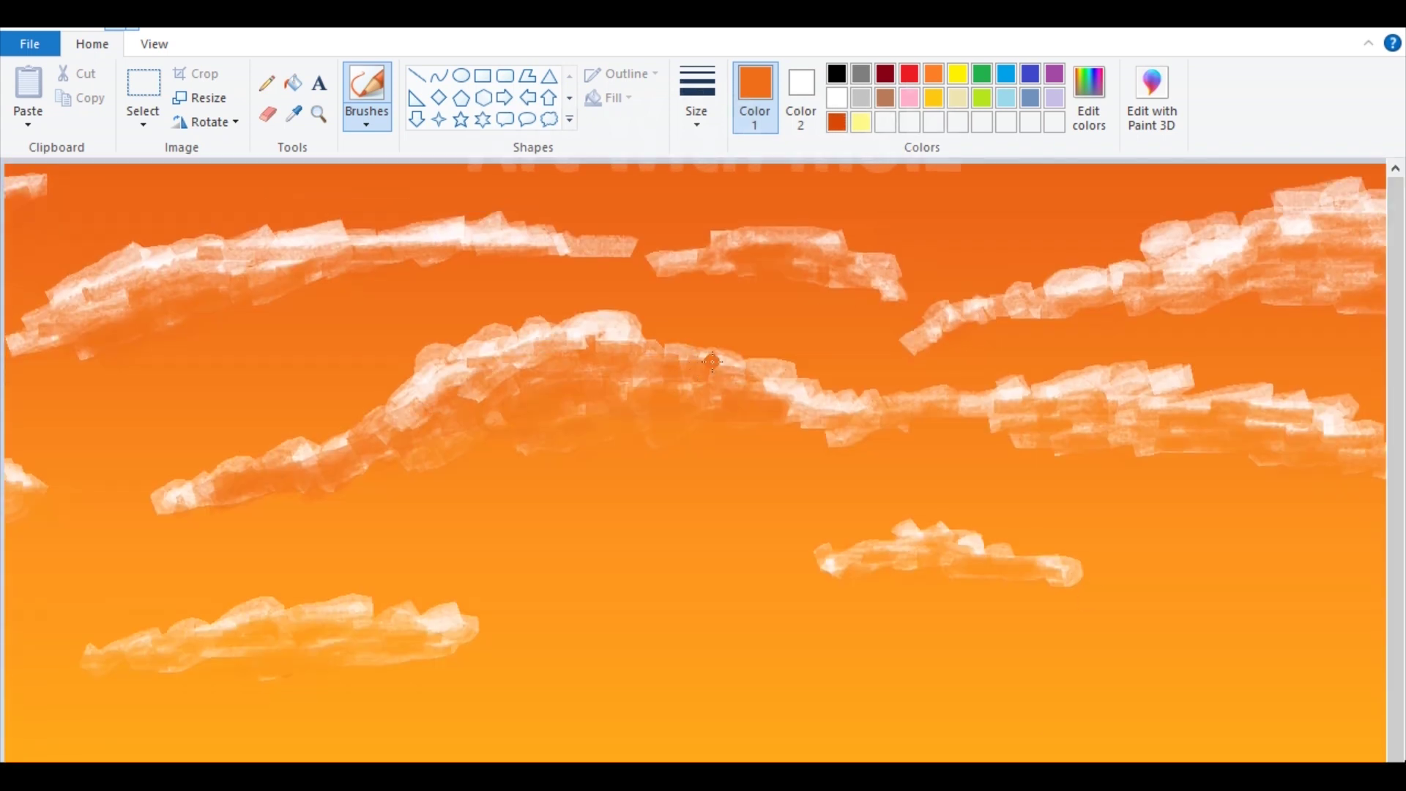
{"action": "left_click", "coordinate": [367, 119]}
{"action": "left_click", "coordinate": [502, 158]}
{"action": "left_click", "coordinate": [697, 114]}
{"action": "left_click", "coordinate": [706, 297]}
{"action": "left_click_drag", "start_coordinate": [605, 338], "coordinate": [498, 362]}
{"action": "left_click", "coordinate": [294, 113]}
{"action": "left_click", "coordinate": [584, 413]}
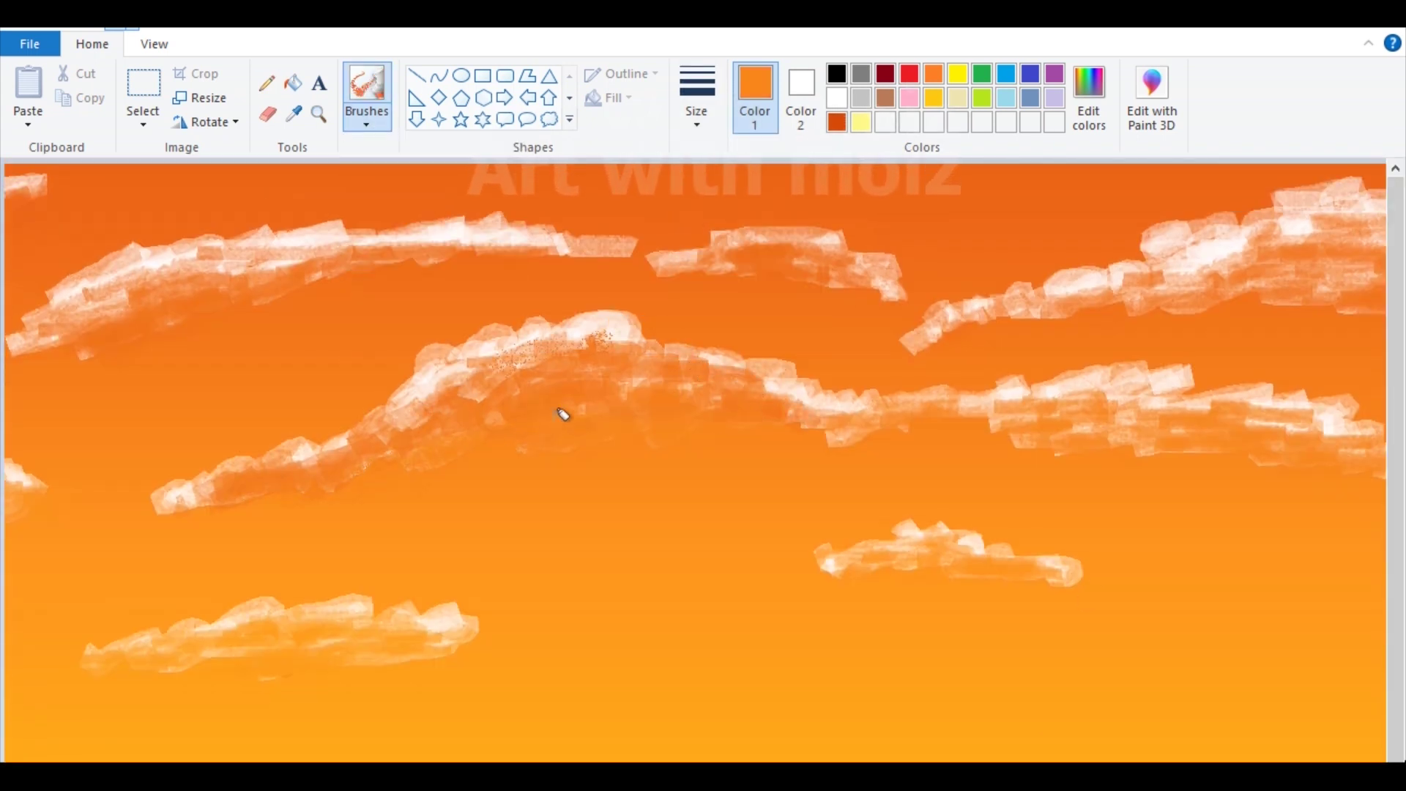
{"action": "left_click_drag", "start_coordinate": [820, 414], "coordinate": [850, 436]}
{"action": "left_click", "coordinate": [294, 113]}
{"action": "left_click", "coordinate": [806, 457]}
Airbrush white speckles over the large left cloud, the top-left cloud, the small top cloud and the lower-left cloud
{"action": "left_click", "coordinate": [837, 97]}
{"action": "mouse_move", "coordinate": [530, 350]}
{"action": "left_mouse_down"}
{"action": "mouse_move", "coordinate": [574, 337]}
{"action": "mouse_move", "coordinate": [198, 493]}
{"action": "mouse_move", "coordinate": [735, 367]}
{"action": "mouse_move", "coordinate": [810, 399]}
{"action": "mouse_move", "coordinate": [454, 405]}
{"action": "left_mouse_up"}
{"action": "left_click_drag", "start_coordinate": [44, 330], "coordinate": [257, 270]}
{"action": "left_click_drag", "start_coordinate": [710, 253], "coordinate": [694, 269]}
{"action": "mouse_move", "coordinate": [249, 639]}
{"action": "left_mouse_down"}
{"action": "mouse_move", "coordinate": [285, 615]}
{"action": "mouse_move", "coordinate": [106, 653]}
{"action": "left_mouse_up"}
Airbrush the lower-left cloud's underside with orange sampled from the sky below it
{"action": "left_click", "coordinate": [293, 114]}
{"action": "left_click", "coordinate": [297, 670]}
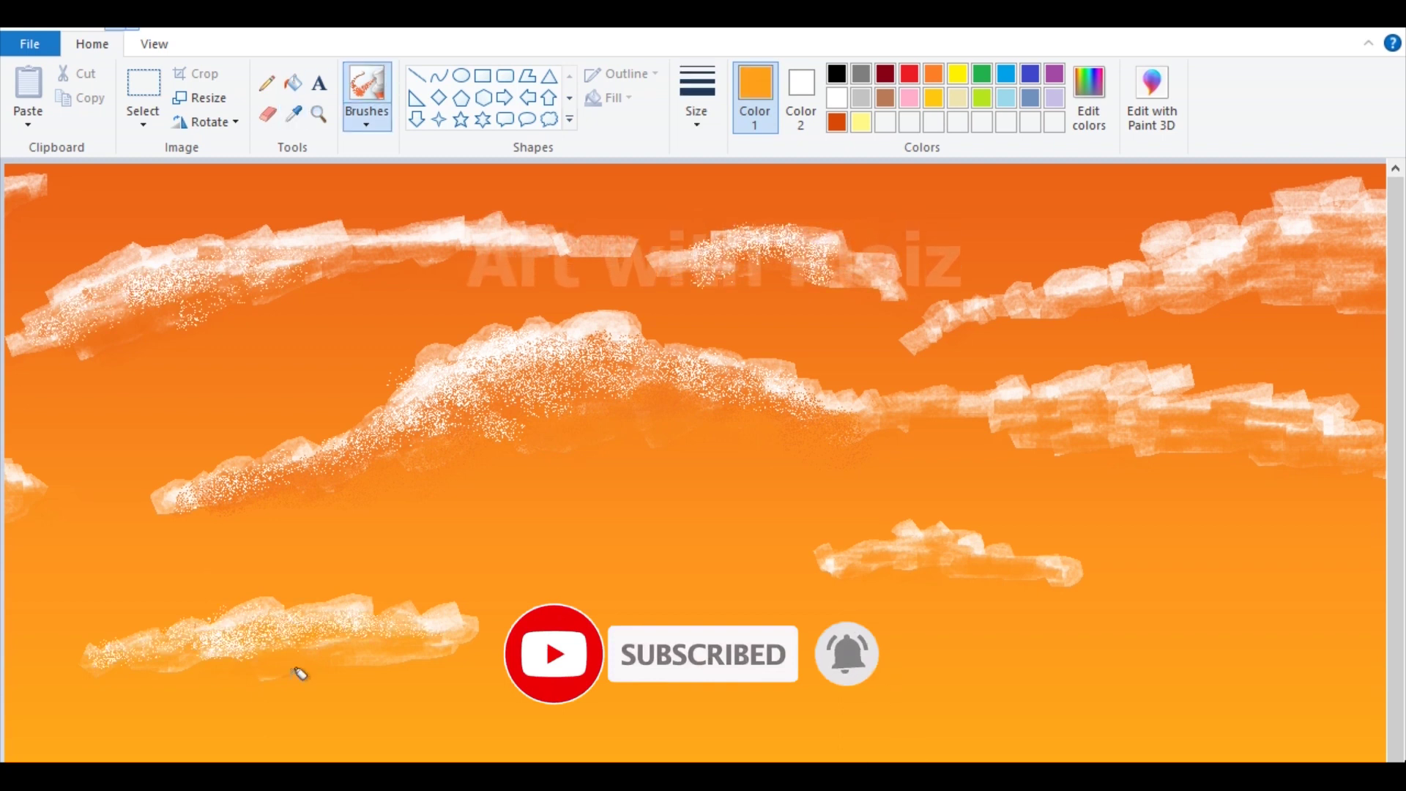
{"action": "left_click_drag", "start_coordinate": [284, 646], "coordinate": [134, 652]}
{"action": "scroll", "coordinate": [134, 652], "scroll_direction": "down", "scroll_amount": 6}
{"action": "left_click_drag", "start_coordinate": [88, 436], "coordinate": [410, 439]}
Airbrush the small cloud above the sun with orange sampled from the sky beneath it
{"action": "scroll", "coordinate": [410, 439], "scroll_direction": "up", "scroll_amount": 5}
{"action": "left_click", "coordinate": [294, 114]}
{"action": "left_click", "coordinate": [915, 578]}
{"action": "left_click_drag", "start_coordinate": [831, 543], "coordinate": [1055, 546]}
Airbrush white and sampled orange speckles along the left half of the top-centre cloud
{"action": "left_click", "coordinate": [294, 113]}
{"action": "left_click", "coordinate": [1076, 256]}
{"action": "mouse_move", "coordinate": [875, 531]}
{"action": "left_mouse_down"}
{"action": "mouse_move", "coordinate": [932, 524]}
{"action": "mouse_move", "coordinate": [842, 551]}
{"action": "left_mouse_up"}
{"action": "mouse_move", "coordinate": [1219, 194]}
{"action": "left_mouse_down"}
{"action": "mouse_move", "coordinate": [1356, 195]}
{"action": "mouse_move", "coordinate": [930, 315]}
{"action": "left_mouse_up"}
{"action": "mouse_move", "coordinate": [930, 315]}
{"action": "left_mouse_down"}
{"action": "mouse_move", "coordinate": [1343, 217]}
{"action": "mouse_move", "coordinate": [1252, 238]}
{"action": "left_mouse_up"}
{"action": "left_click", "coordinate": [294, 113]}
{"action": "left_click", "coordinate": [1190, 262]}
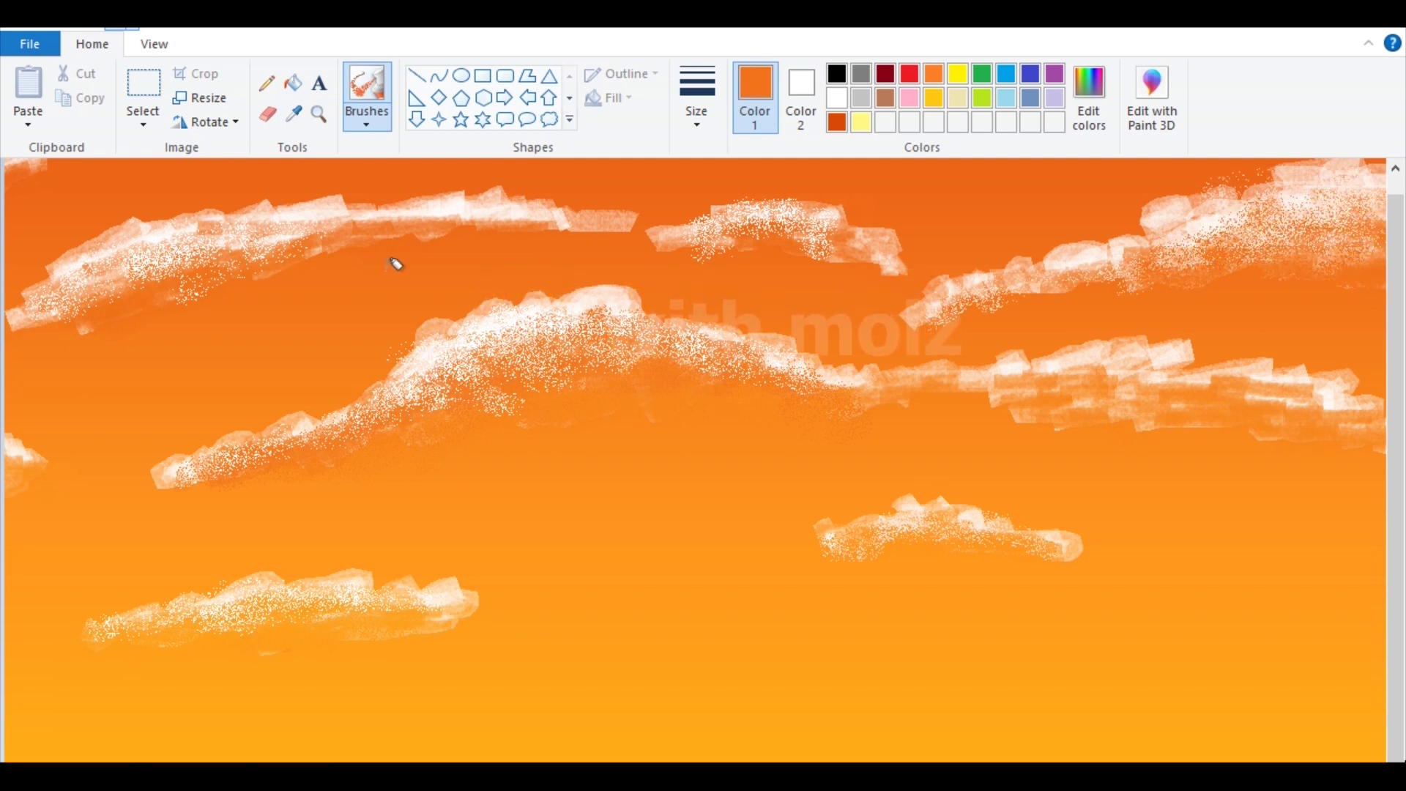
{"action": "mouse_move", "coordinate": [1105, 283]}
{"action": "left_mouse_down"}
{"action": "mouse_move", "coordinate": [762, 292]}
{"action": "mouse_move", "coordinate": [1077, 273]}
{"action": "mouse_move", "coordinate": [1139, 255]}
{"action": "left_mouse_up"}
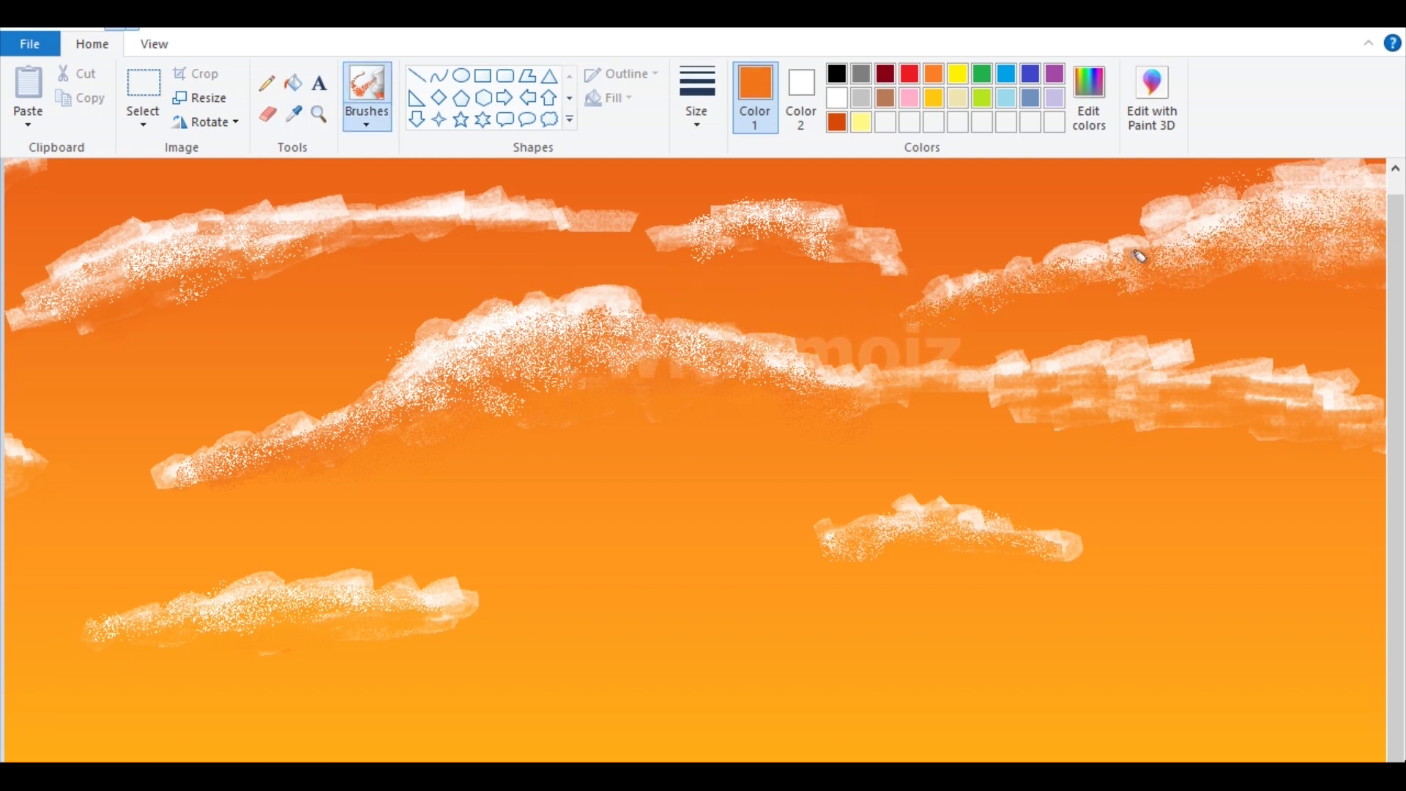
Airbrush sampled sky orange over the top-left cloud's right half and the fragment at the left edge
{"action": "left_click", "coordinate": [294, 116]}
{"action": "left_click", "coordinate": [442, 238]}
{"action": "mouse_move", "coordinate": [344, 223]}
{"action": "left_mouse_down"}
{"action": "mouse_move", "coordinate": [584, 216]}
{"action": "mouse_move", "coordinate": [183, 256]}
{"action": "left_mouse_up"}
{"action": "left_click", "coordinate": [293, 115]}
{"action": "left_click", "coordinate": [37, 483]}
{"action": "left_click_drag", "start_coordinate": [9, 443], "coordinate": [38, 450]}
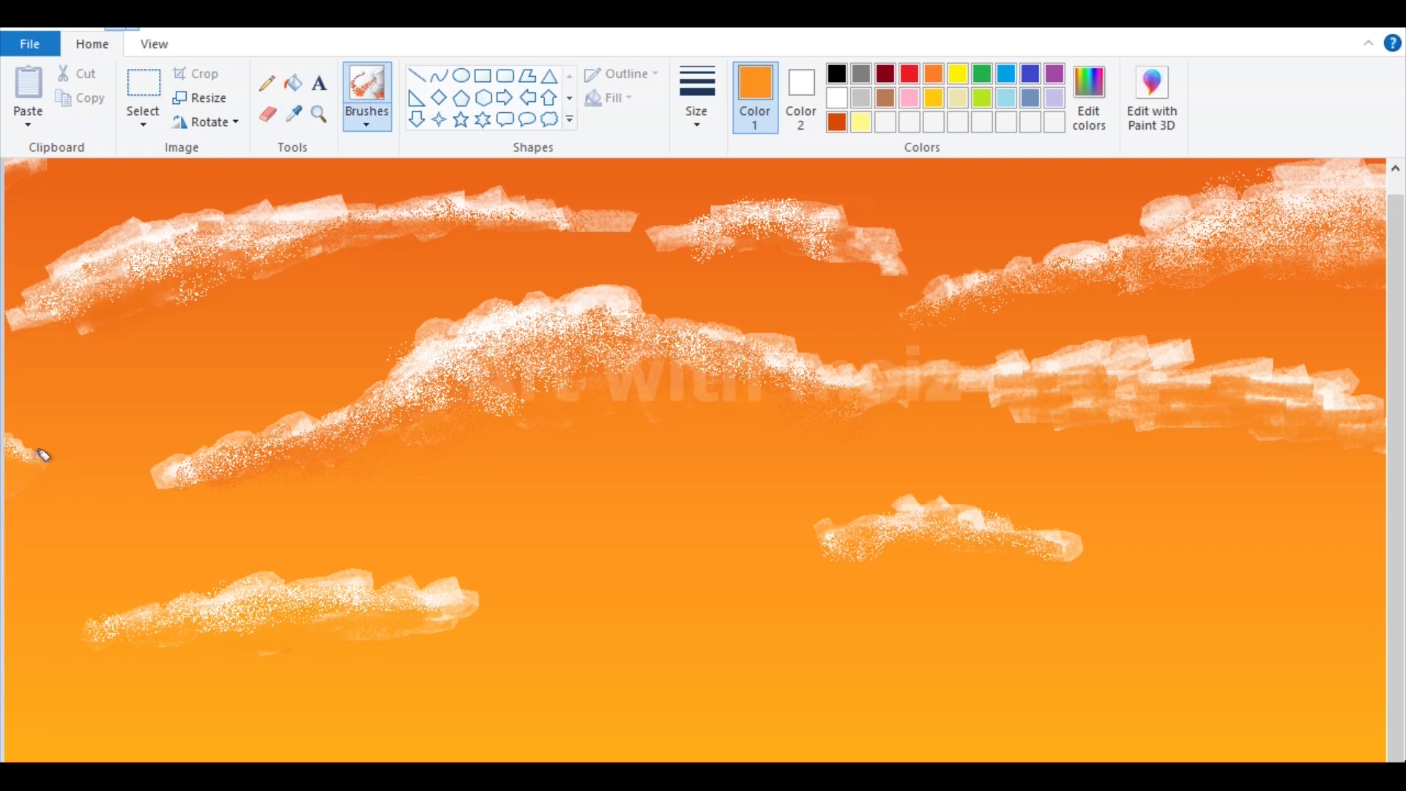
Airbrush sampled orange over the undersides of the long central cloud and the two small clouds above the house
{"action": "scroll", "coordinate": [46, 157], "scroll_direction": "up", "scroll_amount": 1}
{"action": "left_click", "coordinate": [293, 115]}
{"action": "left_click", "coordinate": [370, 649]}
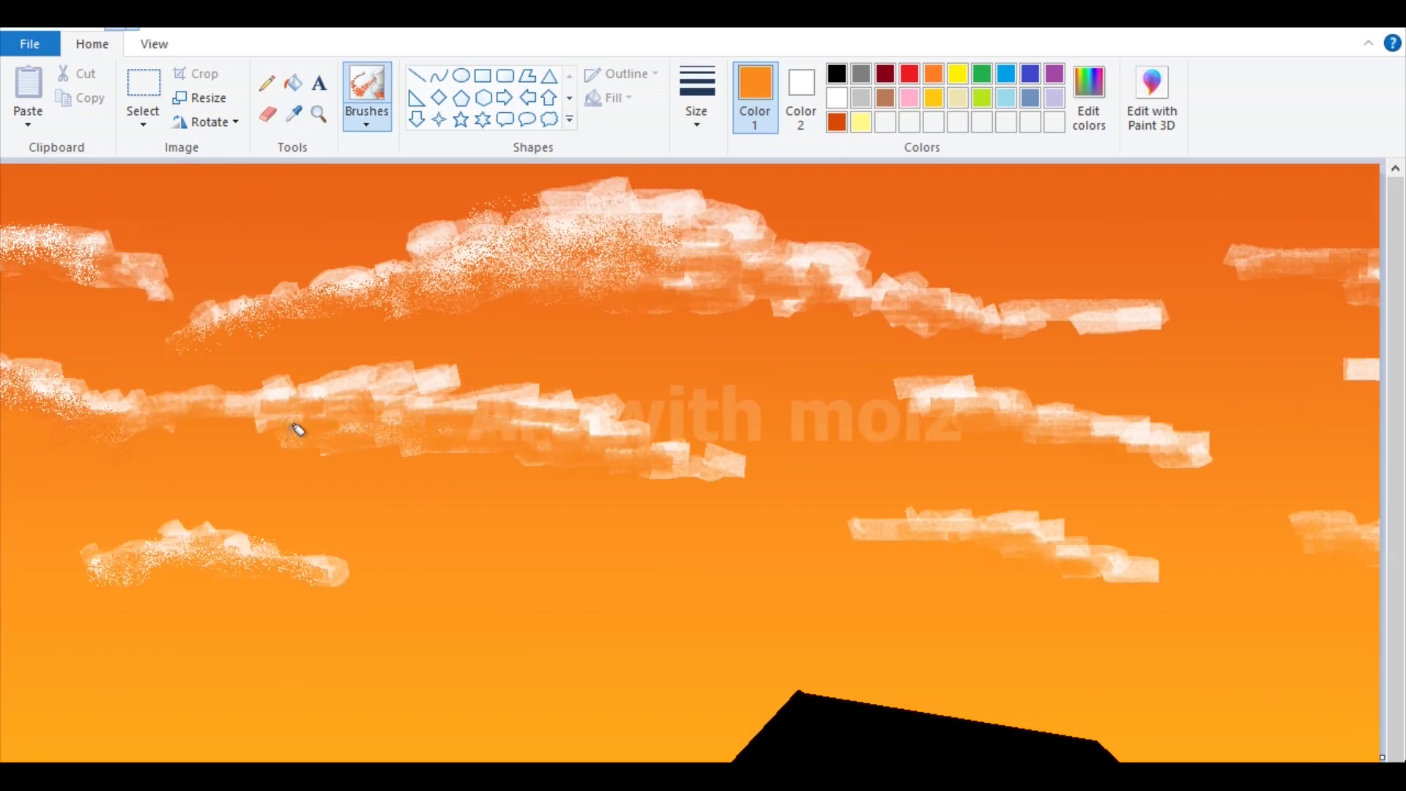
{"action": "left_click_drag", "start_coordinate": [296, 429], "coordinate": [482, 401]}
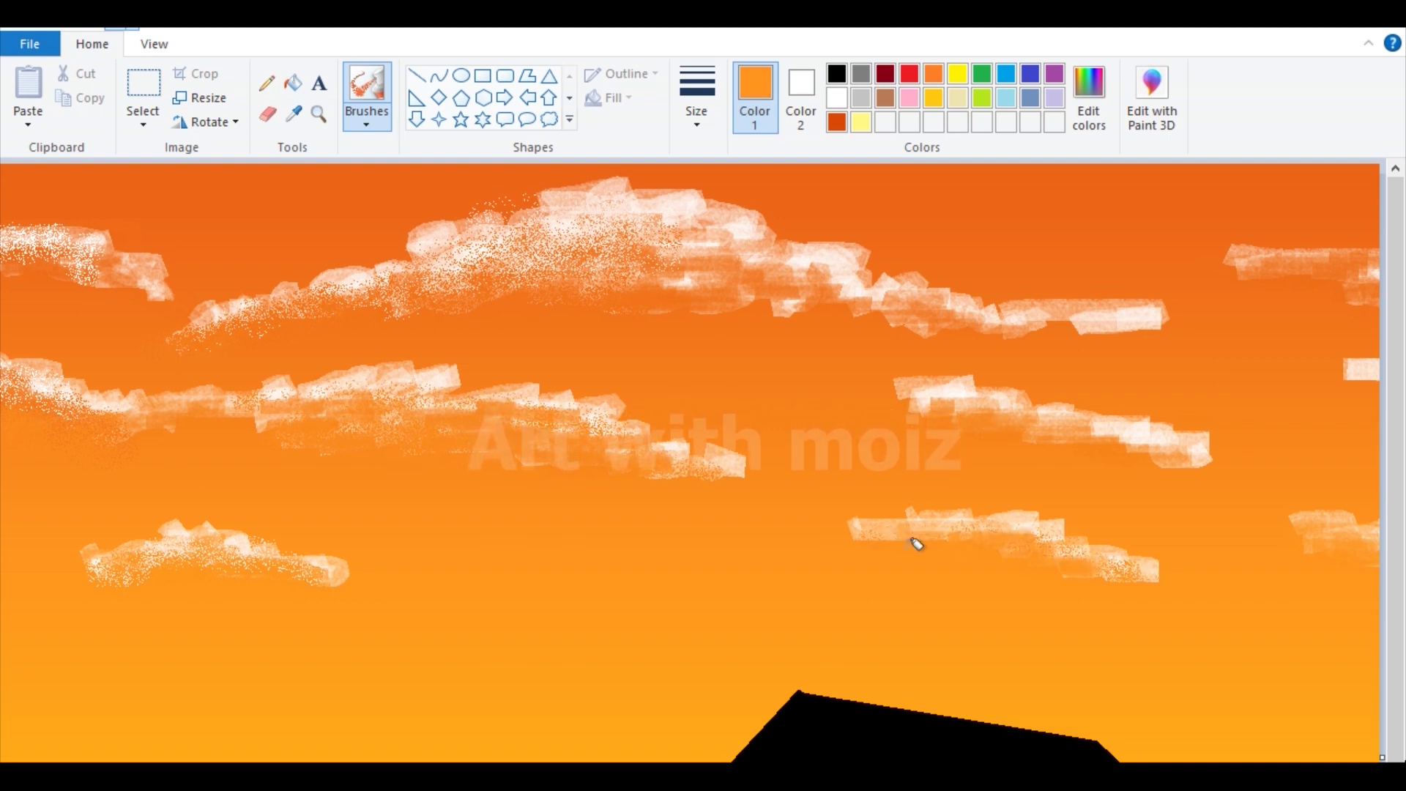
{"action": "left_click", "coordinate": [294, 114]}
{"action": "left_click", "coordinate": [944, 443]}
{"action": "mouse_move", "coordinate": [1099, 428]}
{"action": "left_mouse_down"}
{"action": "mouse_move", "coordinate": [911, 401]}
{"action": "mouse_move", "coordinate": [1190, 444]}
{"action": "left_mouse_up"}
Speckle white over the two small clouds above the house and the long central cloud
{"action": "left_click", "coordinate": [837, 98]}
{"action": "mouse_move", "coordinate": [974, 538]}
{"action": "left_mouse_down"}
{"action": "mouse_move", "coordinate": [893, 520]}
{"action": "mouse_move", "coordinate": [1139, 571]}
{"action": "left_mouse_up"}
{"action": "left_click_drag", "start_coordinate": [304, 414], "coordinate": [461, 401]}
Airbrush orange and white speckles across the right half and tail of the top-centre cloud
{"action": "left_click", "coordinate": [370, 117]}
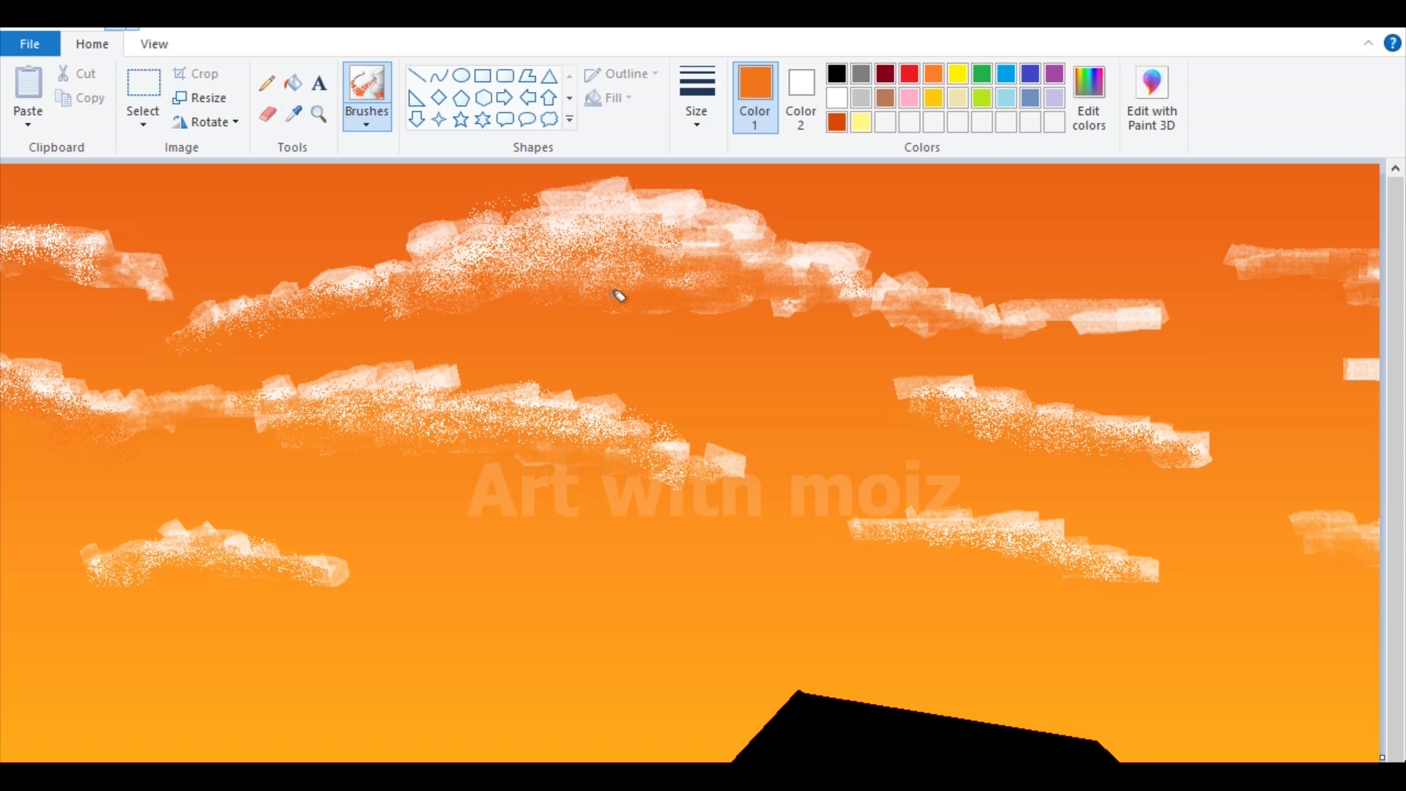
{"action": "left_click_drag", "start_coordinate": [1088, 315], "coordinate": [1153, 321]}
{"action": "left_click_drag", "start_coordinate": [842, 271], "coordinate": [702, 235]}
{"action": "left_click_drag", "start_coordinate": [805, 303], "coordinate": [1157, 315]}
{"action": "left_click", "coordinate": [836, 97]}
{"action": "mouse_move", "coordinate": [740, 247]}
{"action": "left_mouse_down"}
{"action": "mouse_move", "coordinate": [855, 249]}
{"action": "mouse_move", "coordinate": [1120, 315]}
{"action": "left_mouse_up"}
Airbrush the cloud fragments at the canvas's right edge with orange sampled from the sky next to them
{"action": "left_click", "coordinate": [293, 114]}
{"action": "left_click", "coordinate": [1364, 279]}
{"action": "left_click_drag", "start_coordinate": [1368, 290], "coordinate": [1246, 265]}
{"action": "left_click", "coordinate": [294, 113]}
{"action": "left_click", "coordinate": [1347, 578]}
{"action": "left_click_drag", "start_coordinate": [1311, 548], "coordinate": [1368, 524]}
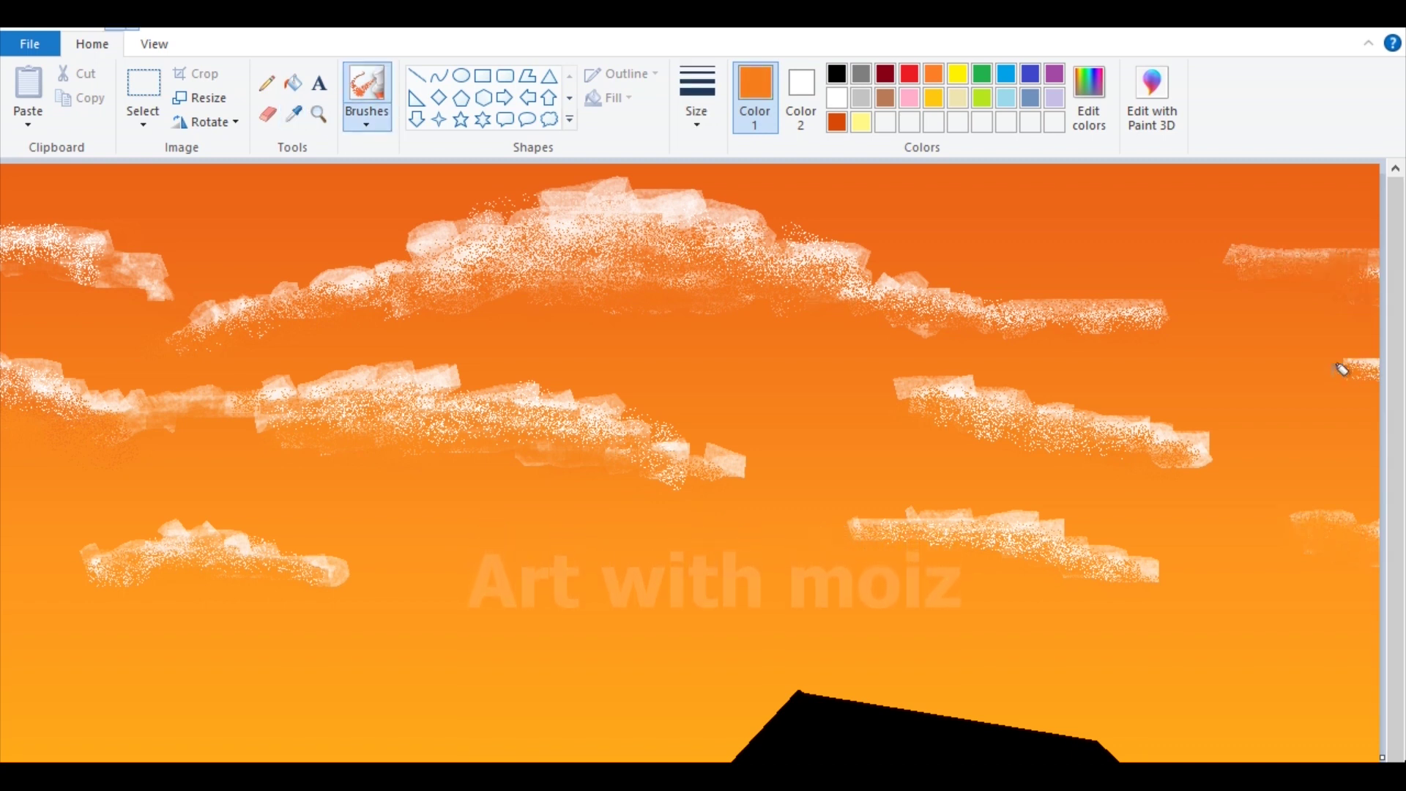
Outline the upper edge of the large left cloud in white with the plain round brush
{"action": "key", "text": "ctrl+Page_Down"}
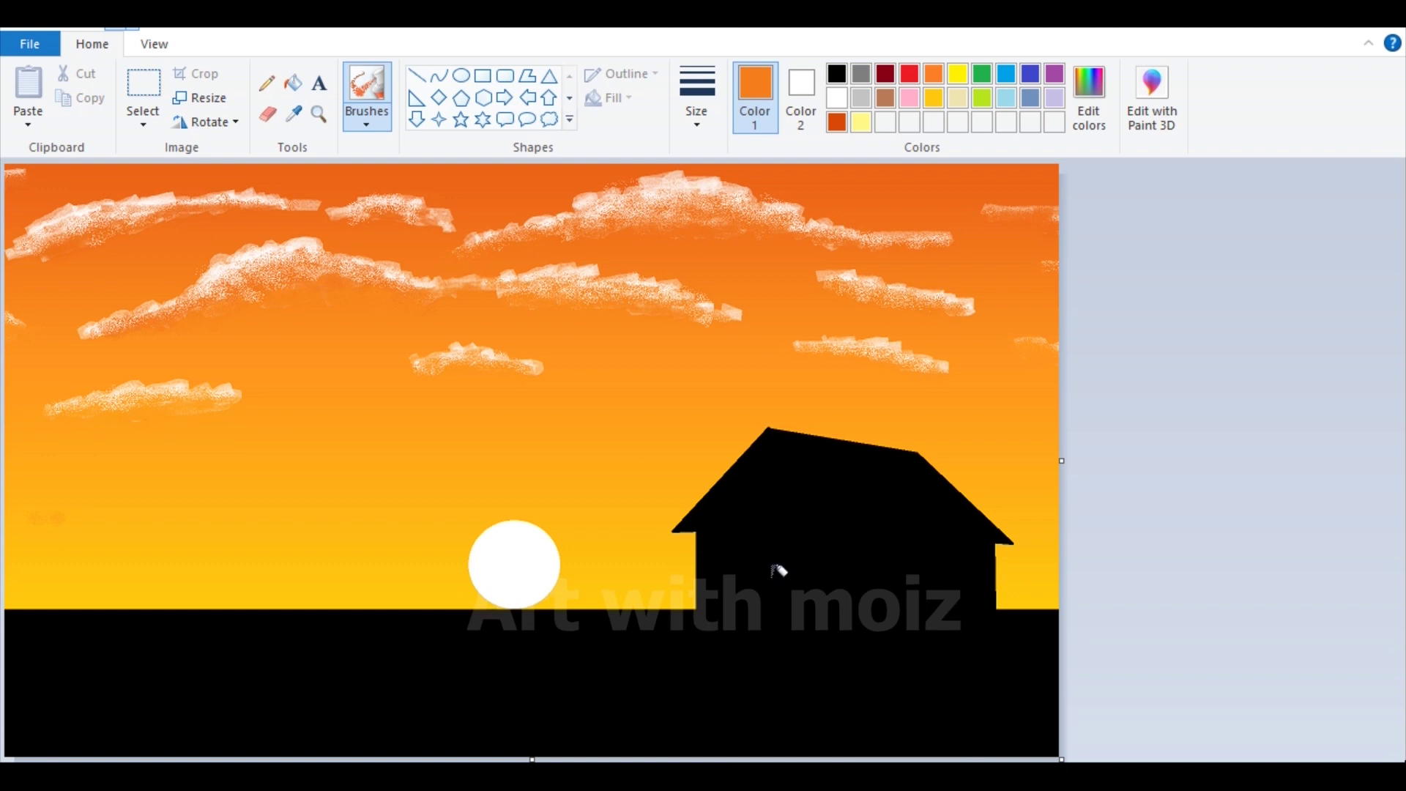
{"action": "key", "text": "ctrl+Page_Up"}
{"action": "key", "text": "ctrl+Page_Up"}
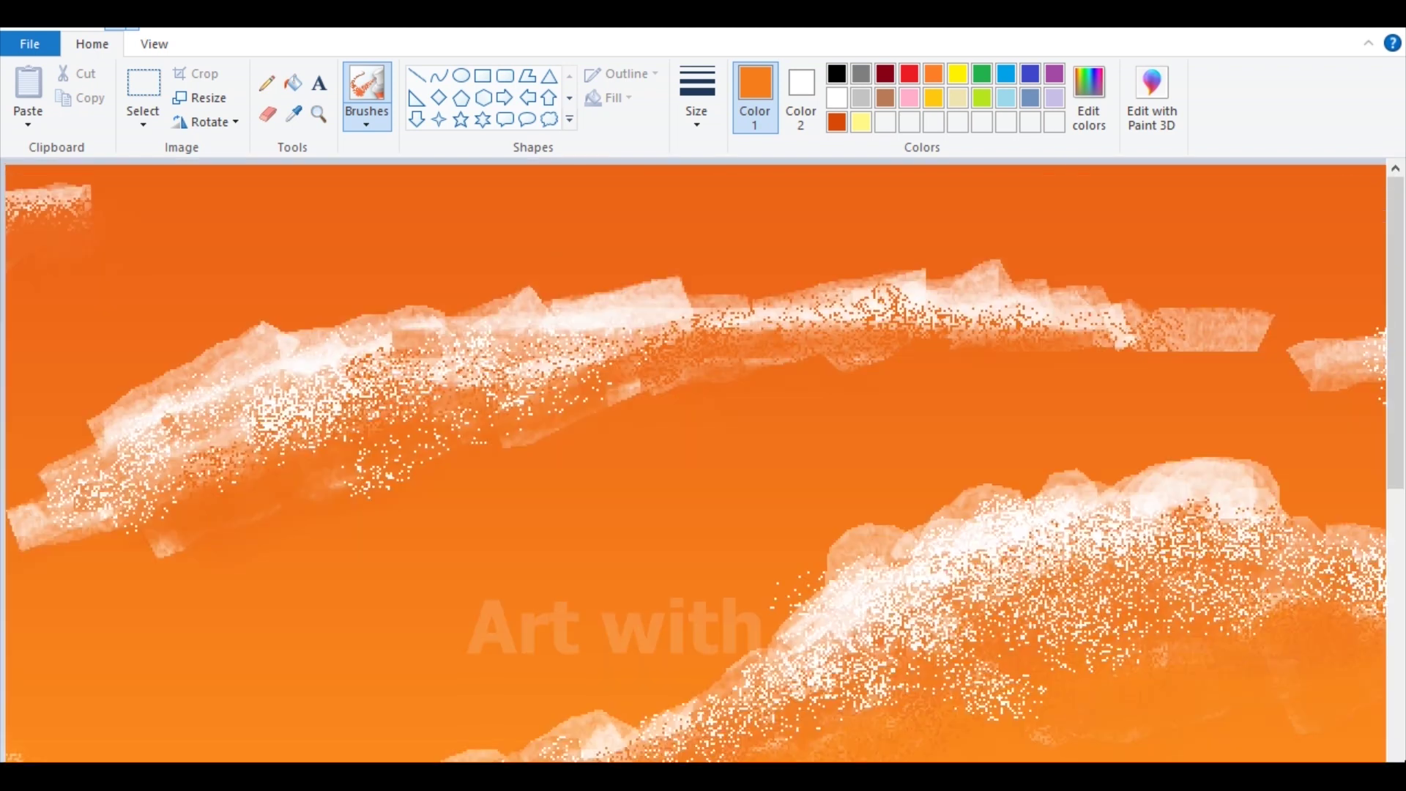
{"action": "key", "text": "ctrl+Page_Down"}
{"action": "left_click", "coordinate": [358, 126]}
{"action": "left_click", "coordinate": [367, 156]}
{"action": "left_click", "coordinate": [696, 110]}
{"action": "left_click", "coordinate": [706, 291]}
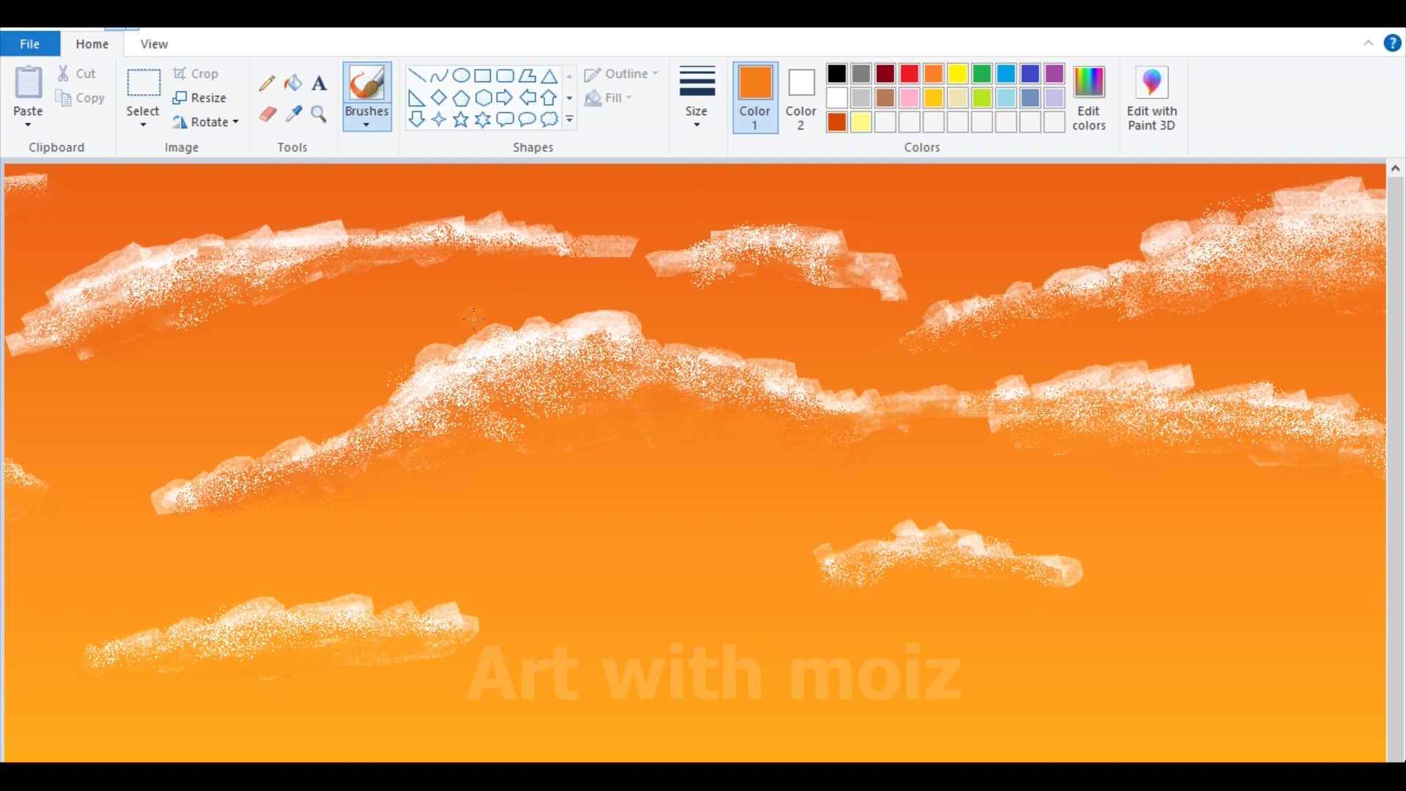
{"action": "left_click", "coordinate": [836, 101]}
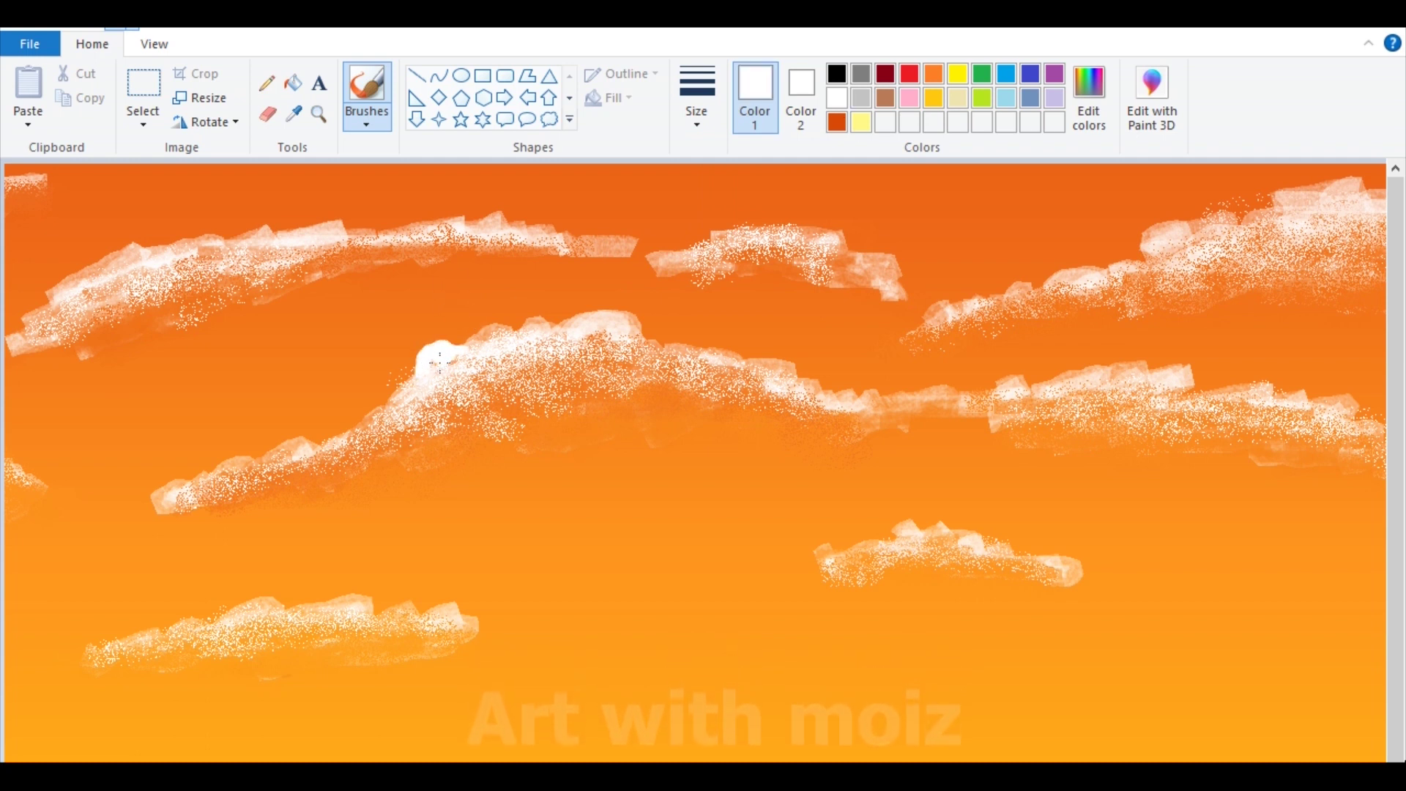
{"action": "mouse_move", "coordinate": [529, 327]}
{"action": "left_mouse_down"}
{"action": "mouse_move", "coordinate": [736, 359]}
{"action": "mouse_move", "coordinate": [852, 403]}
{"action": "left_mouse_up"}
{"action": "left_click_drag", "start_coordinate": [418, 364], "coordinate": [260, 465]}
Paint a bumpy white highlight along the upper edges of the top-left cloud and the small cloud beside it
{"action": "left_click_drag", "start_coordinate": [134, 253], "coordinate": [26, 326]}
{"action": "mouse_move", "coordinate": [183, 238]}
{"action": "left_mouse_down"}
{"action": "mouse_move", "coordinate": [432, 219]}
{"action": "mouse_move", "coordinate": [637, 244]}
{"action": "left_mouse_up"}
{"action": "mouse_move", "coordinate": [783, 224]}
{"action": "left_mouse_down"}
{"action": "mouse_move", "coordinate": [702, 243]}
{"action": "mouse_move", "coordinate": [813, 228]}
{"action": "mouse_move", "coordinate": [844, 257]}
{"action": "left_mouse_up"}
{"action": "left_click", "coordinate": [335, 221]}
Paint a bumpy white highlight along the upper edge of the large top-centre cloud
{"action": "mouse_move", "coordinate": [1346, 192]}
{"action": "left_mouse_down"}
{"action": "mouse_move", "coordinate": [1228, 210]}
{"action": "mouse_move", "coordinate": [1069, 278]}
{"action": "left_mouse_up"}
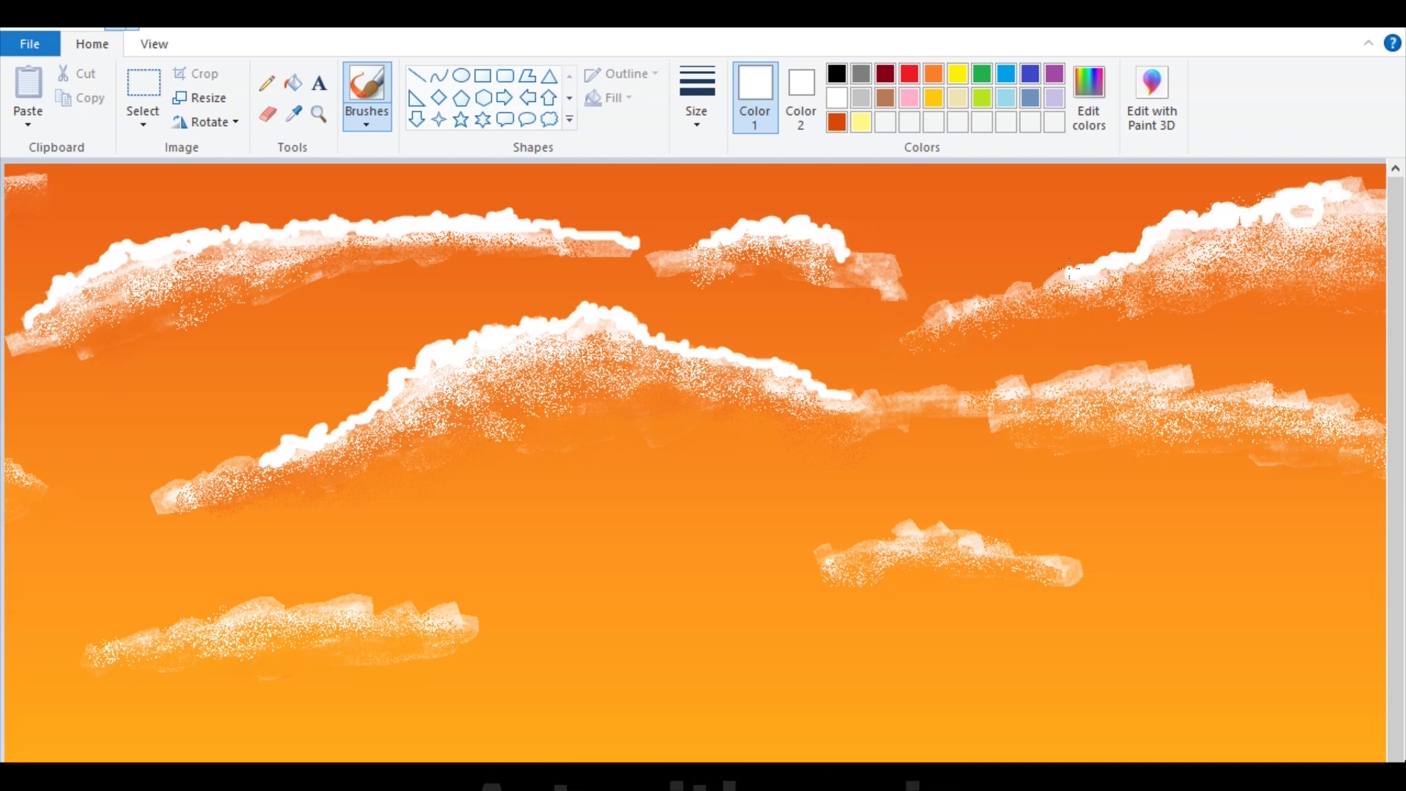
{"action": "mouse_move", "coordinate": [725, 179]}
{"action": "left_mouse_down"}
{"action": "mouse_move", "coordinate": [824, 198]}
{"action": "mouse_move", "coordinate": [1113, 307]}
{"action": "left_mouse_up"}
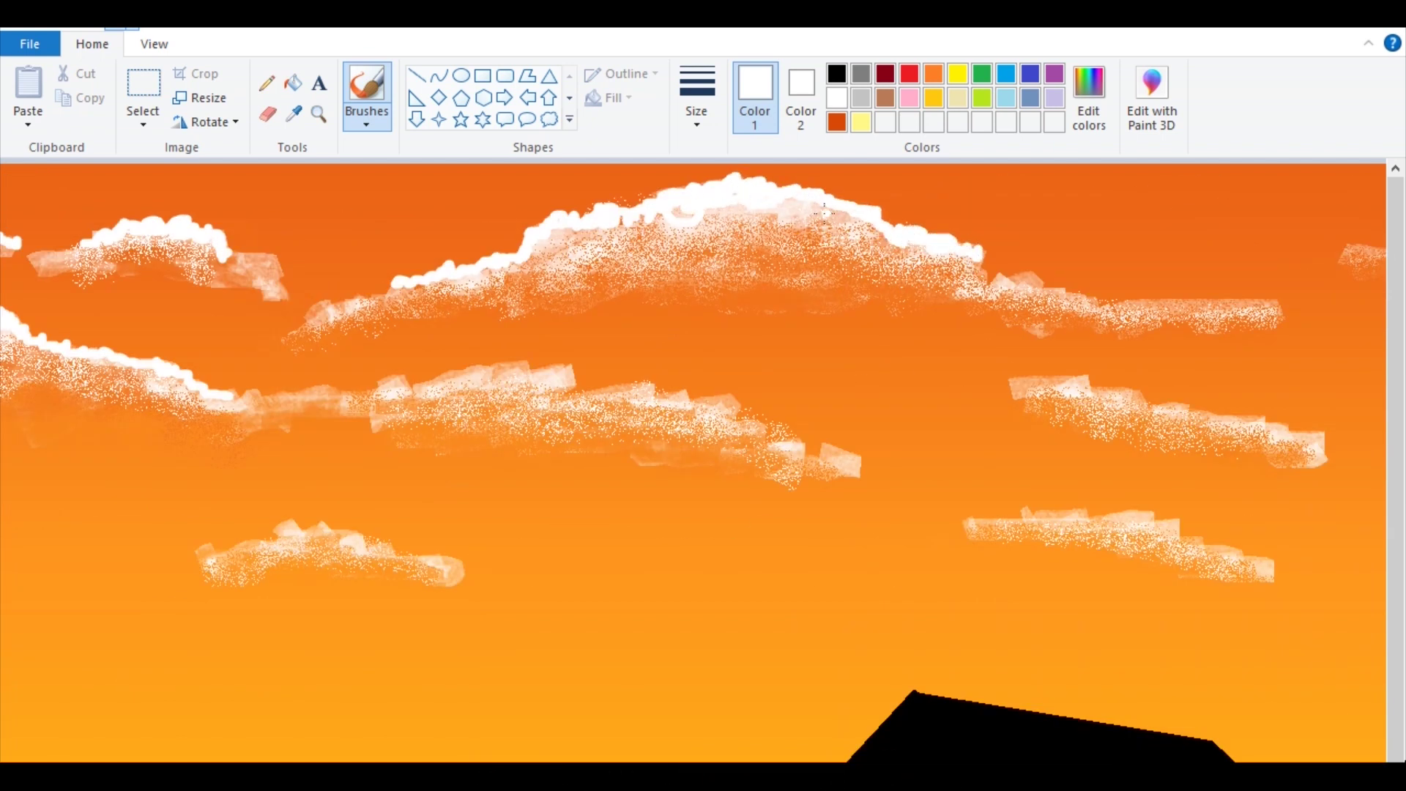
Paint white highlights along the upper edges of the central cloud, the two clouds above the house and the top-centre cloud's tail
{"action": "mouse_move", "coordinate": [585, 377]}
{"action": "left_mouse_down"}
{"action": "mouse_move", "coordinate": [461, 366]}
{"action": "mouse_move", "coordinate": [369, 395]}
{"action": "left_mouse_up"}
{"action": "left_click_drag", "start_coordinate": [571, 377], "coordinate": [795, 435]}
{"action": "left_click_drag", "start_coordinate": [1318, 439], "coordinate": [1029, 377]}
{"action": "left_click_drag", "start_coordinate": [1214, 536], "coordinate": [1077, 513]}
{"action": "left_click_drag", "start_coordinate": [1102, 297], "coordinate": [1133, 307]}
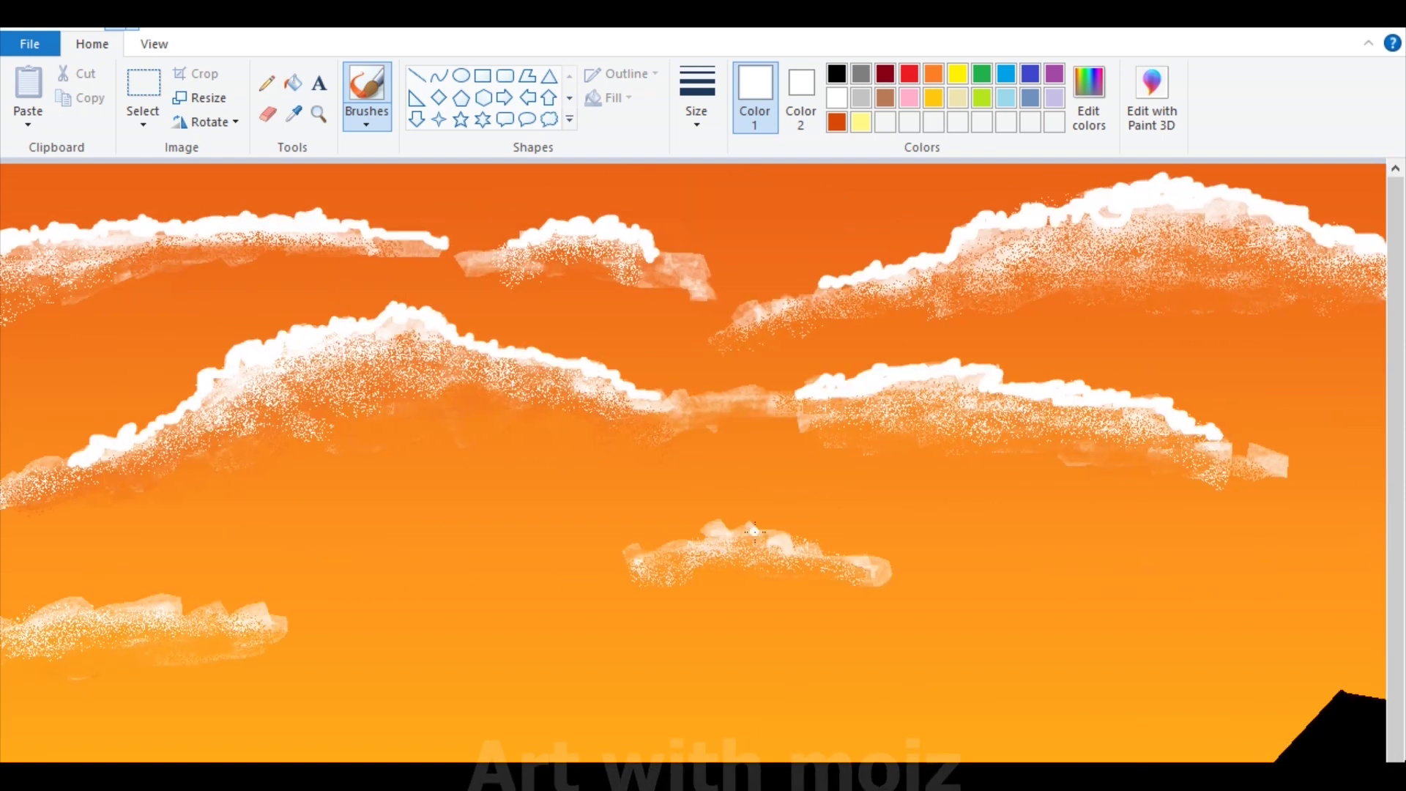
Paint white highlights along the upper edges of the small cloud above the sun and the lower-left cloud
{"action": "left_click_drag", "start_coordinate": [692, 538], "coordinate": [805, 545]}
{"action": "left_click_drag", "start_coordinate": [66, 611], "coordinate": [219, 605]}
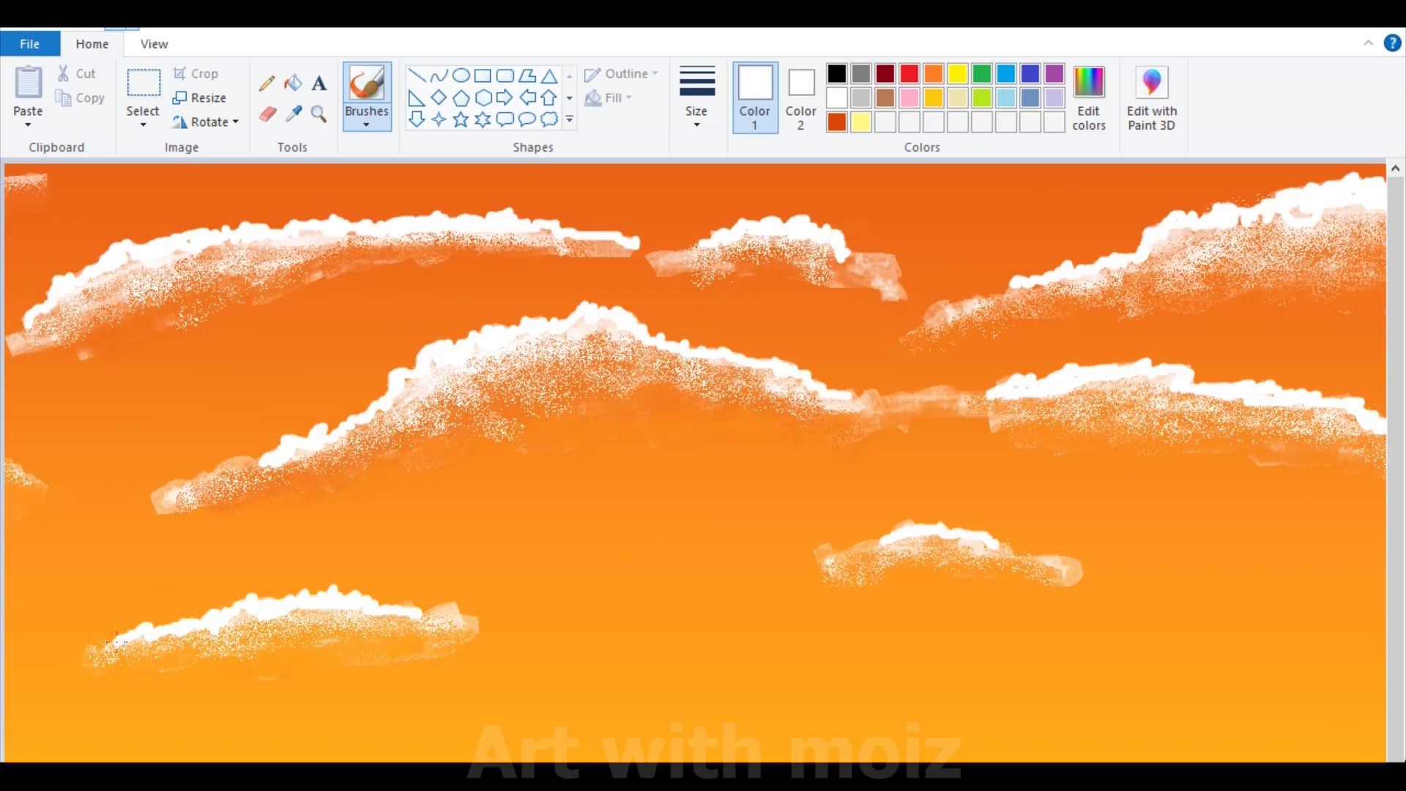
{"action": "left_click_drag", "start_coordinate": [380, 597], "coordinate": [476, 619]}
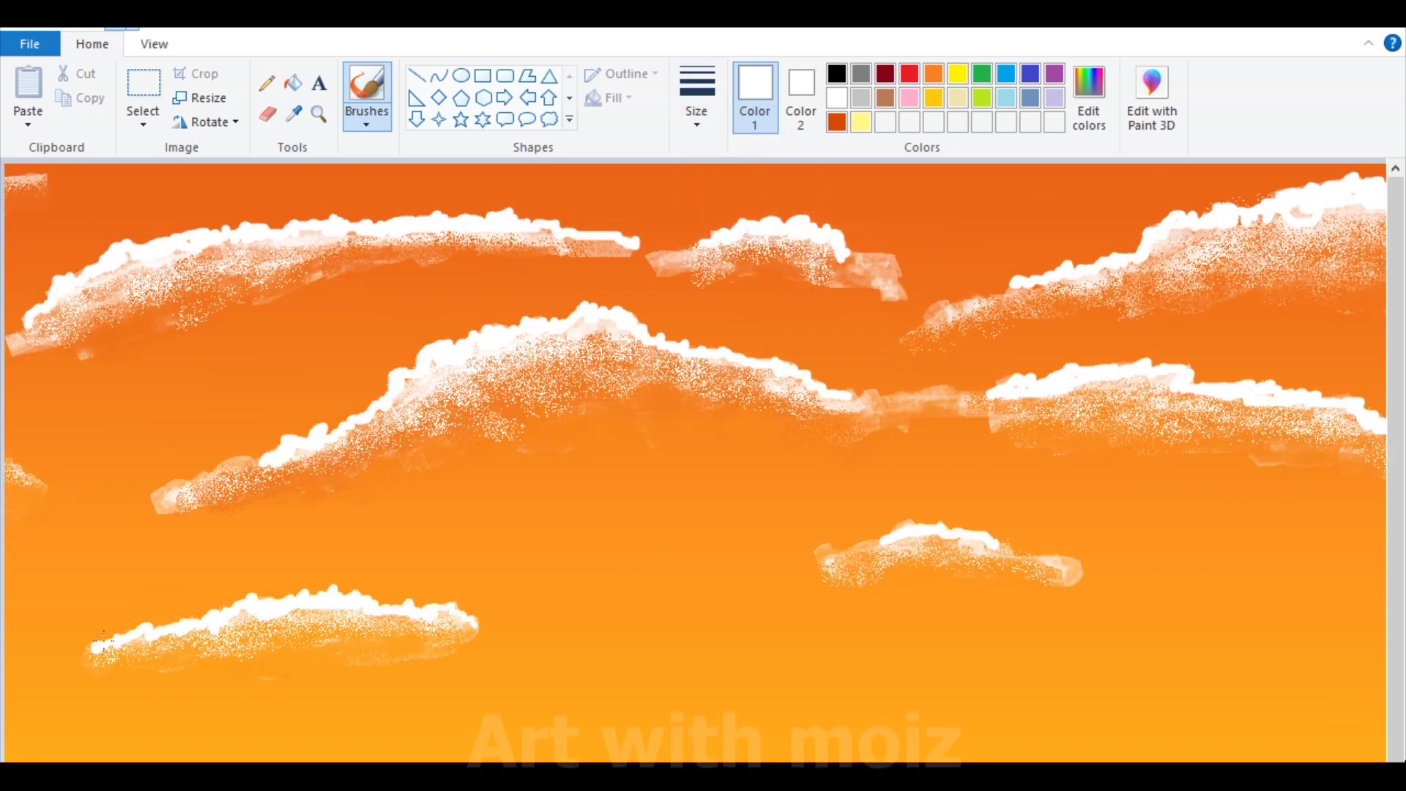
Soften the ends of the lower-left cloud and the small cloud above the sun with airbrushed sampled orange
{"action": "left_click", "coordinate": [291, 117]}
{"action": "left_click", "coordinate": [153, 496]}
{"action": "left_click", "coordinate": [359, 116]}
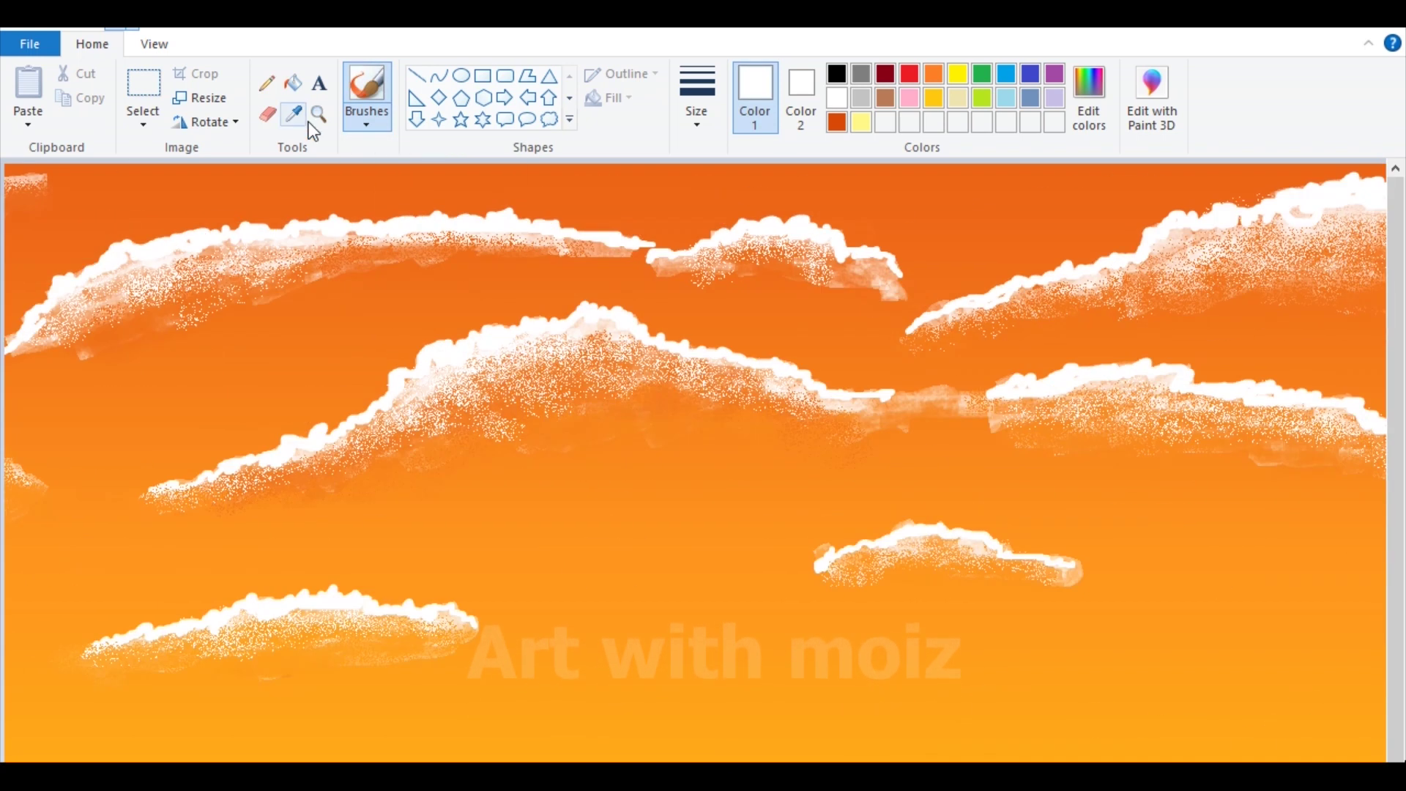
{"action": "left_click", "coordinate": [295, 113]}
{"action": "left_click", "coordinate": [363, 625]}
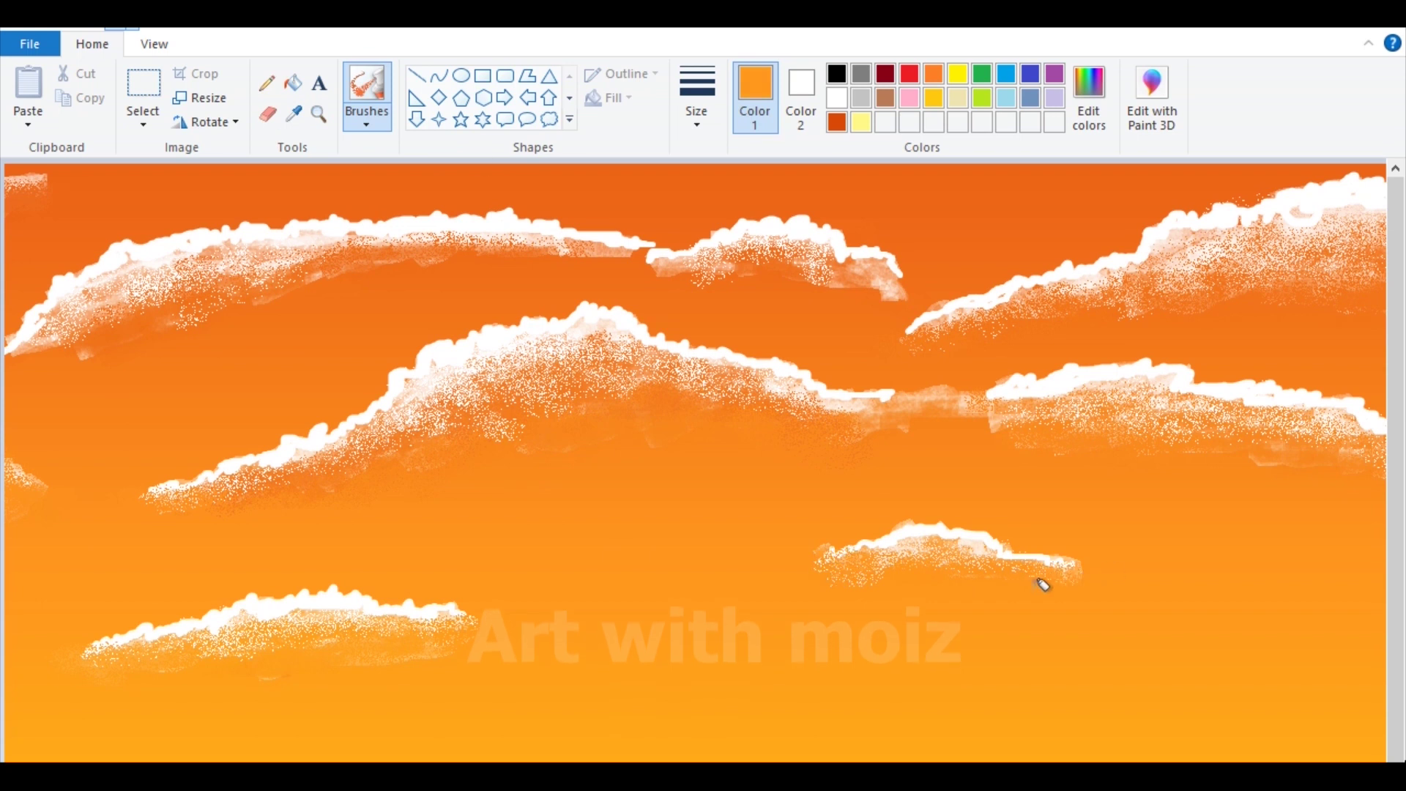
Fade both ends of the large left cloud with airbrushed orange sampled from the sky beside each end
{"action": "left_click", "coordinate": [294, 115]}
{"action": "left_click", "coordinate": [884, 428]}
{"action": "left_click_drag", "start_coordinate": [885, 411], "coordinate": [835, 404]}
{"action": "left_click", "coordinate": [293, 117]}
{"action": "left_click", "coordinate": [165, 505]}
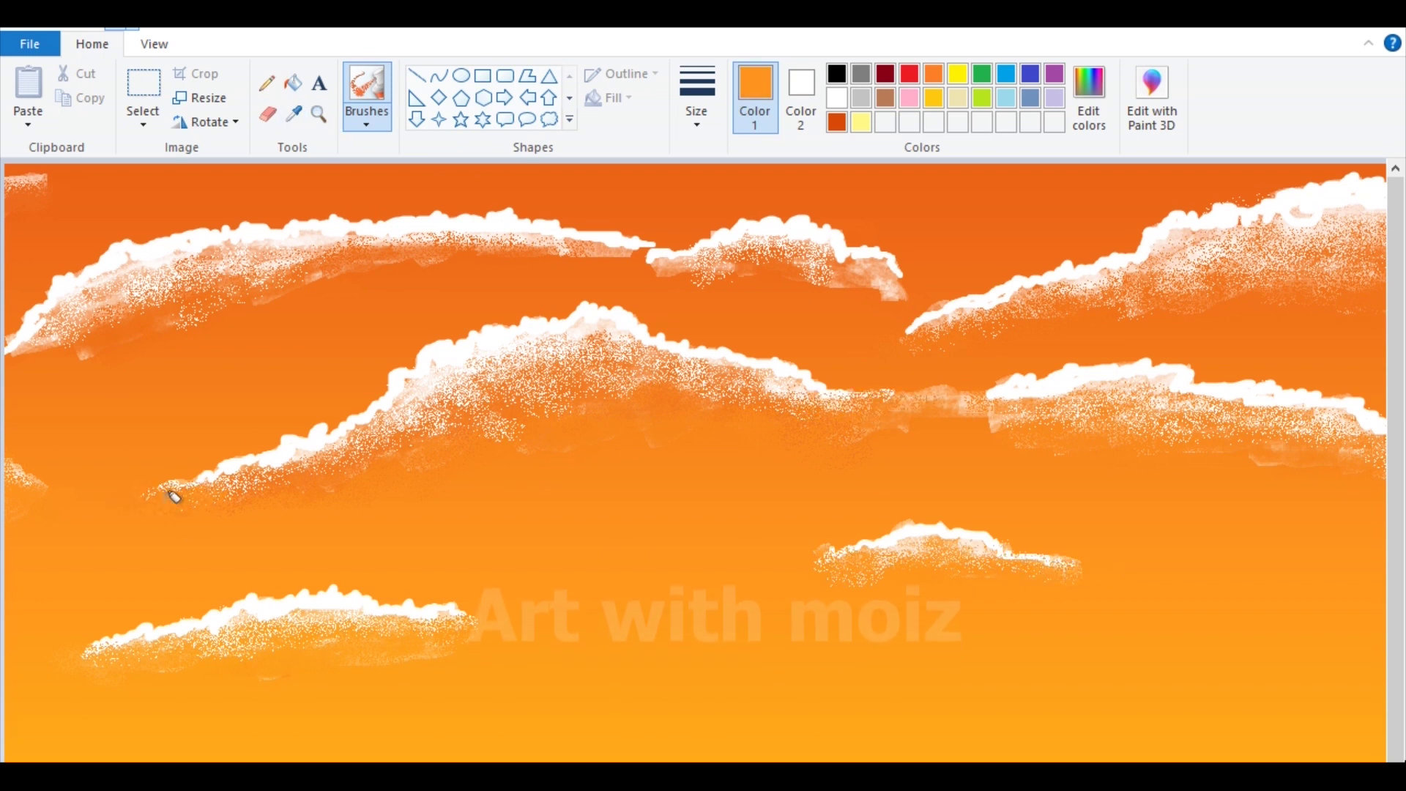
{"action": "left_click_drag", "start_coordinate": [170, 491], "coordinate": [212, 487]}
Airbrush sampled sky orange over both ends of the top-left cloud to fade its white outline
{"action": "left_click", "coordinate": [294, 116]}
{"action": "left_click", "coordinate": [586, 271]}
{"action": "left_click_drag", "start_coordinate": [625, 249], "coordinate": [447, 236]}
{"action": "left_click", "coordinate": [294, 114]}
{"action": "left_click", "coordinate": [28, 369]}
{"action": "left_click_drag", "start_coordinate": [73, 319], "coordinate": [24, 331]}
Fade the right end of the long central cloud with airbrushed orange sampled from the sky near it
{"action": "scroll", "coordinate": [696, 468], "scroll_direction": "right", "scroll_amount": 5}
{"action": "left_click", "coordinate": [294, 114]}
{"action": "left_click", "coordinate": [992, 501]}
{"action": "left_click_drag", "start_coordinate": [961, 475], "coordinate": [1052, 452]}
{"action": "scroll", "coordinate": [623, 410], "scroll_direction": "right", "scroll_amount": 3}
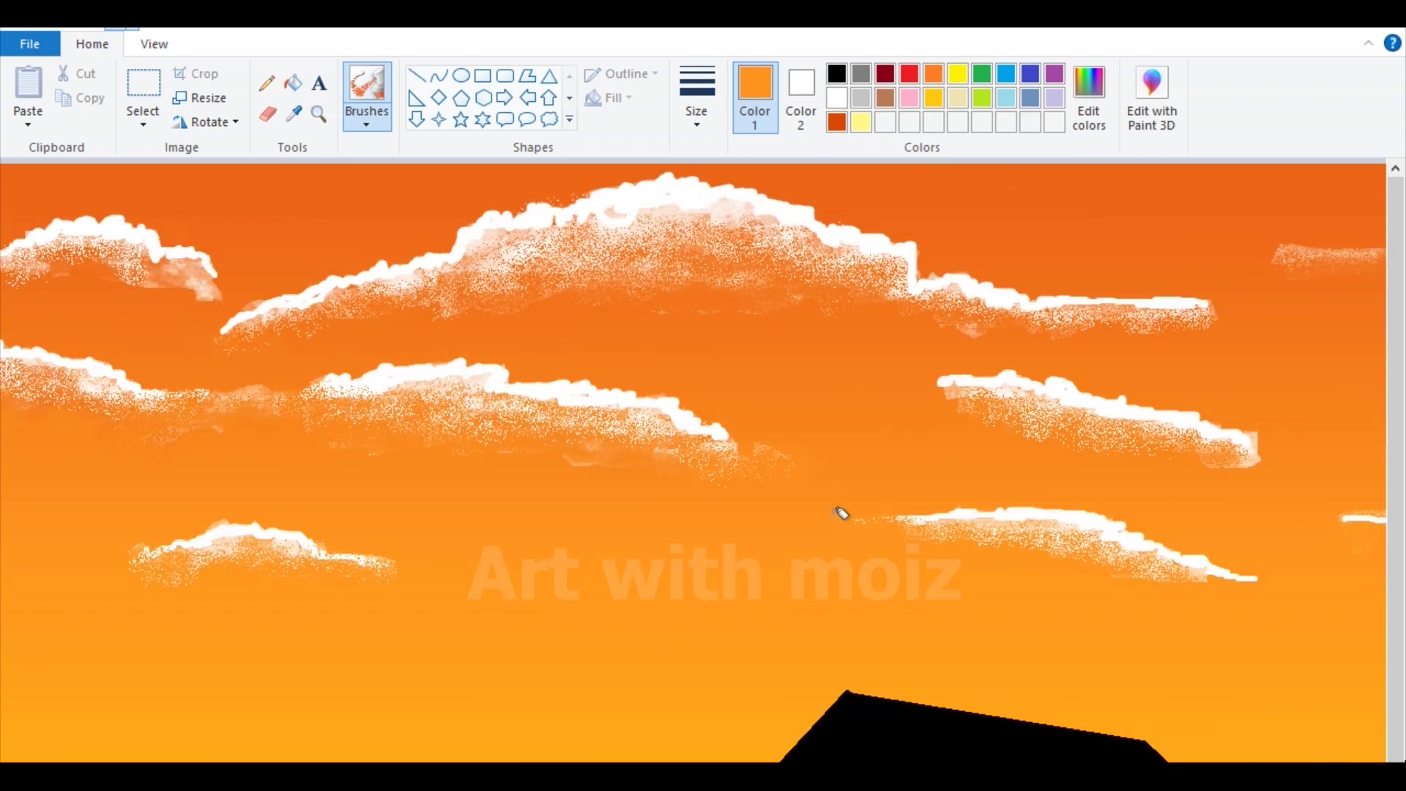
Airbrush sampled orange over both ends of the upper small cloud above the house to soften them
{"action": "left_click", "coordinate": [294, 114]}
{"action": "left_click", "coordinate": [1278, 469]}
{"action": "left_click_drag", "start_coordinate": [1251, 465], "coordinate": [1245, 439]}
{"action": "left_click", "coordinate": [294, 114]}
{"action": "left_click", "coordinate": [941, 410]}
{"action": "left_click_drag", "start_coordinate": [949, 384], "coordinate": [988, 396]}
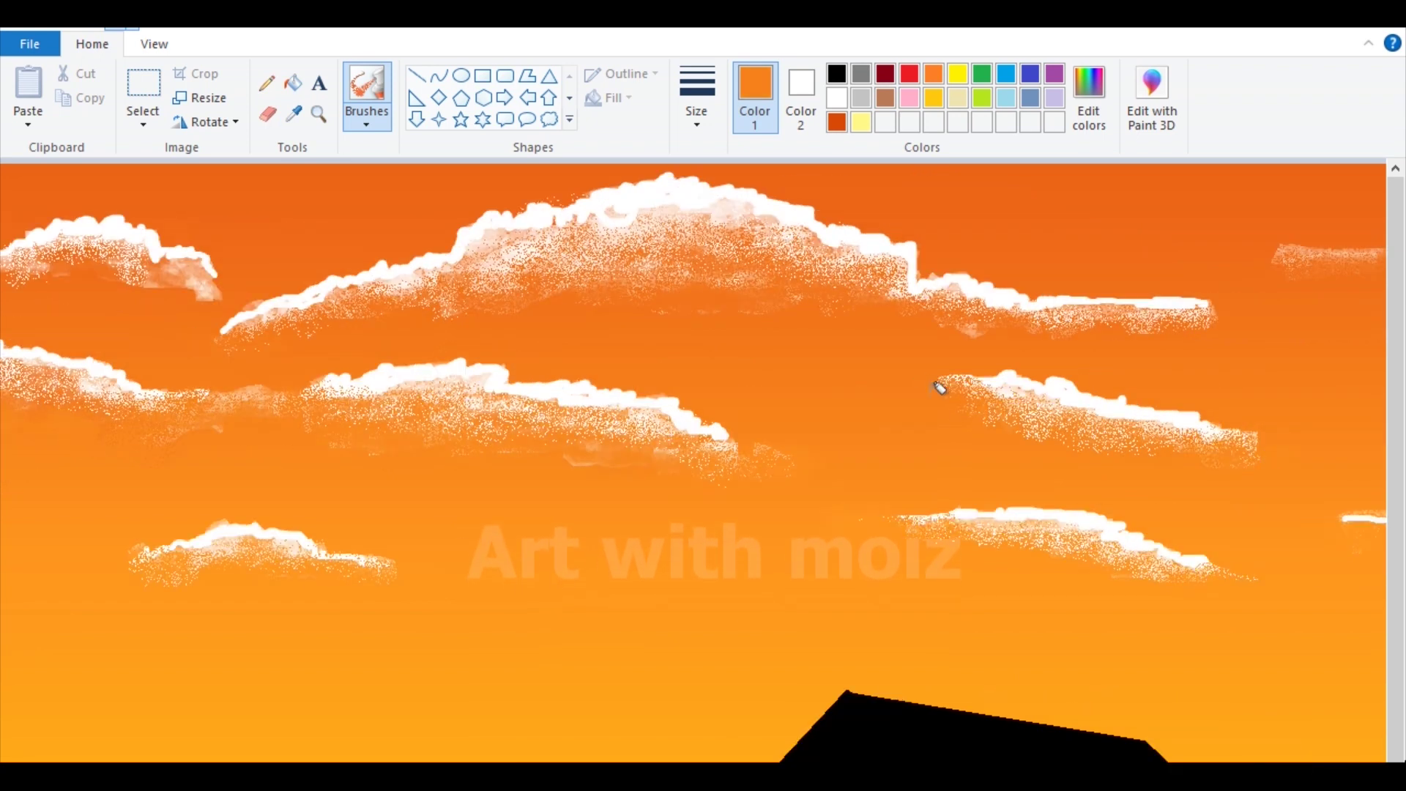
Fade the top-centre cloud's tail and the lower fragment at the right edge with airbrushed sampled orange
{"action": "left_click", "coordinate": [294, 114]}
{"action": "left_click_drag", "start_coordinate": [1205, 311], "coordinate": [899, 291]}
{"action": "left_click_drag", "start_coordinate": [621, 215], "coordinate": [664, 191]}
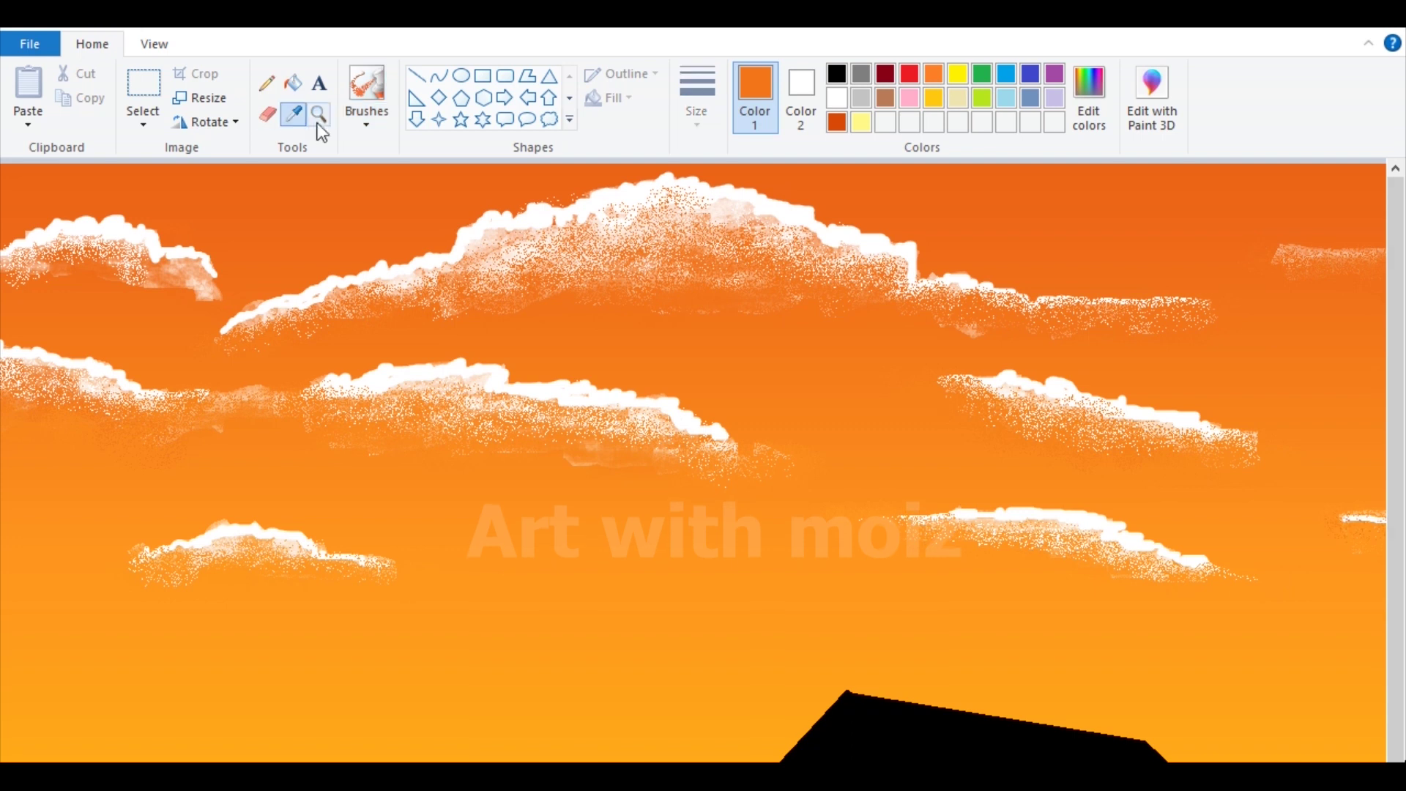
{"action": "left_click", "coordinate": [1372, 508]}
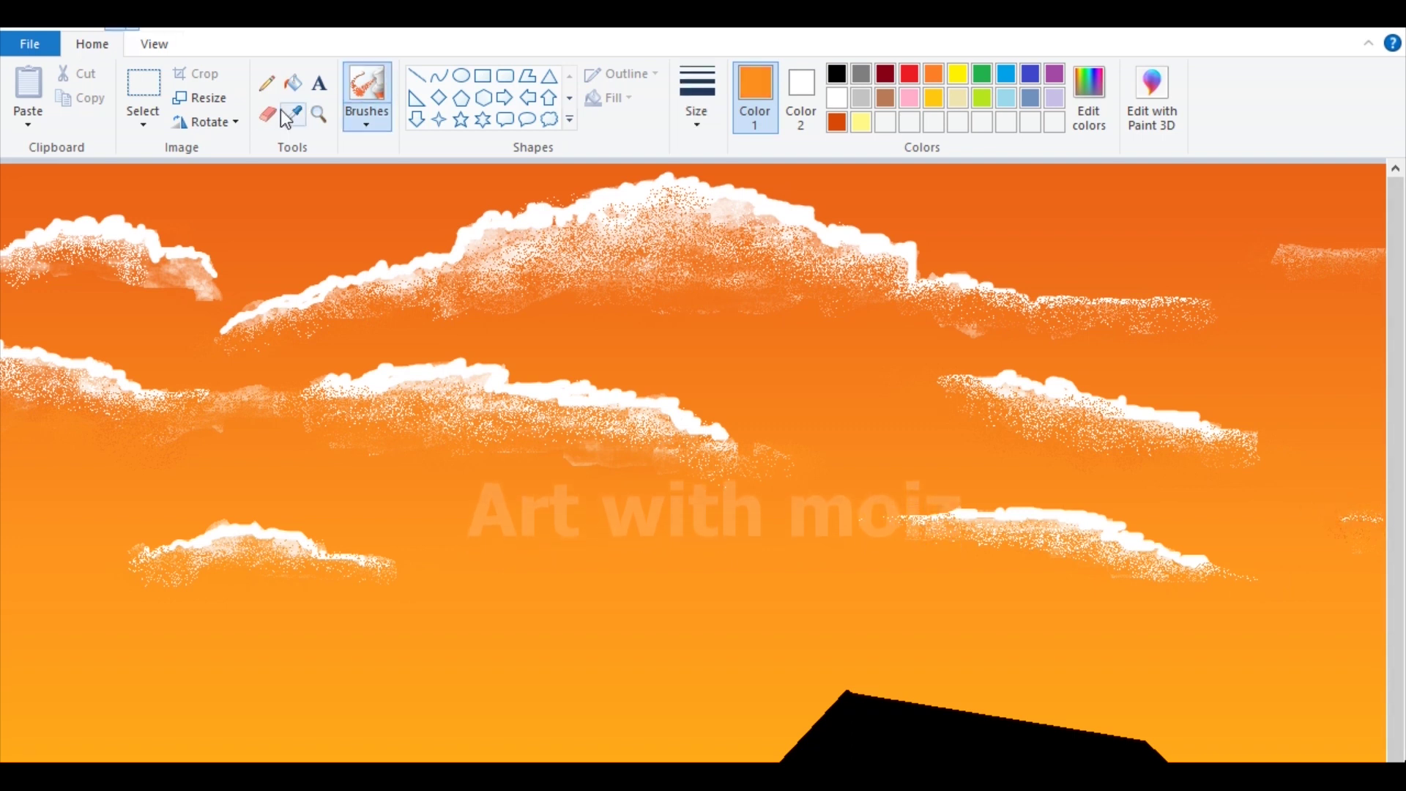
{"action": "scroll", "coordinate": [1403, 513], "scroll_direction": "down", "scroll_amount": 1}
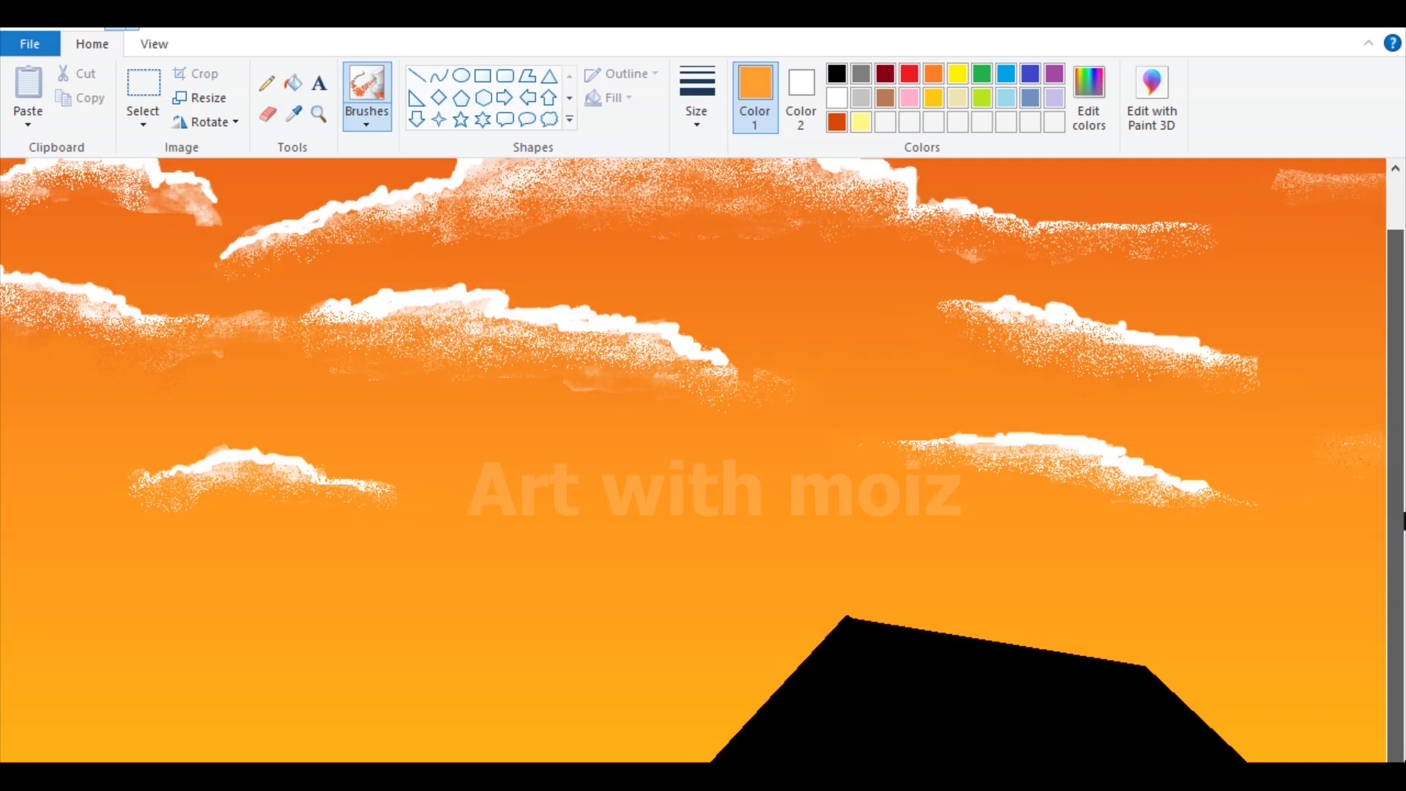
{"action": "scroll", "coordinate": [1403, 520], "scroll_direction": "up", "scroll_amount": 1}
{"action": "scroll", "coordinate": [809, 580], "scroll_direction": "down", "scroll_amount": 1}
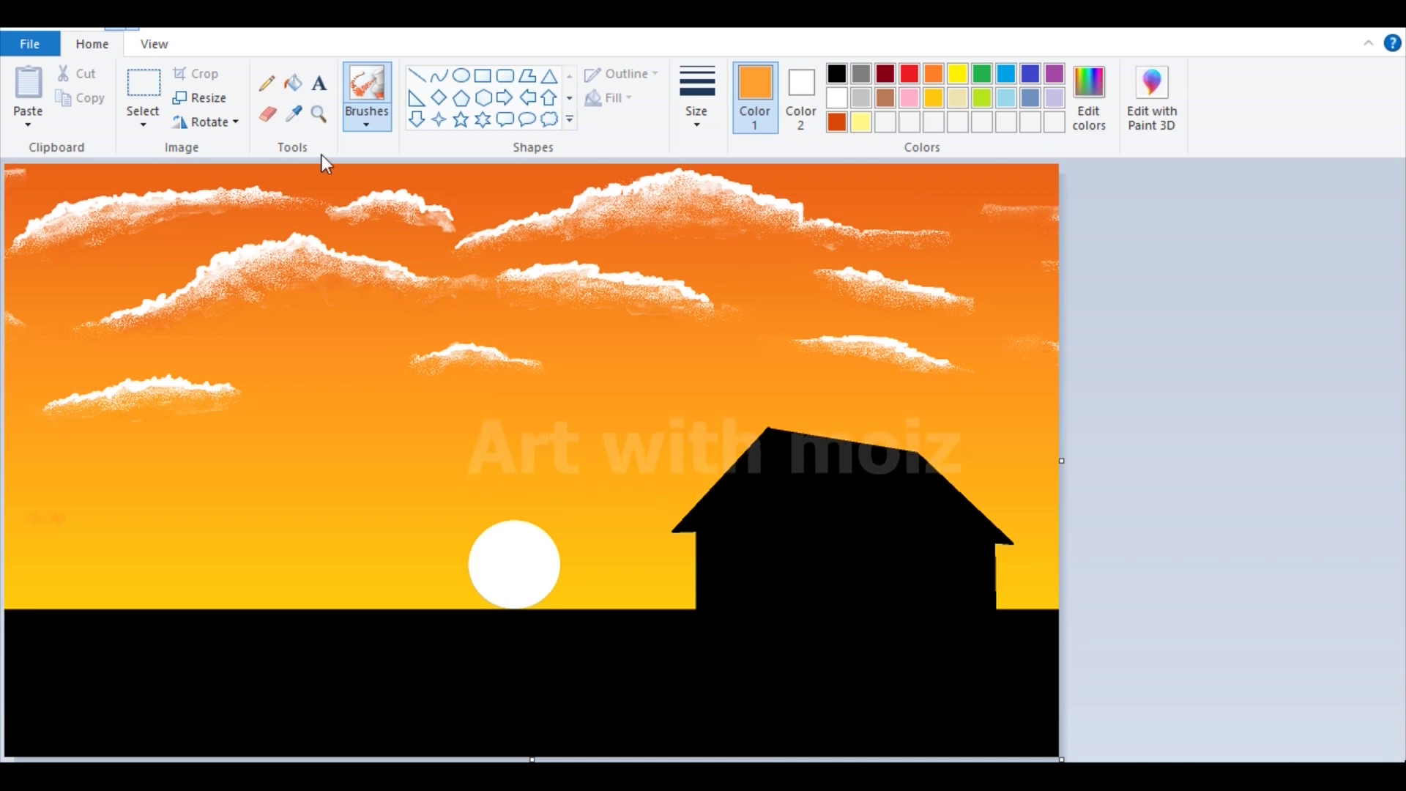
Draw a small round window on the upper-left part of the house with a yellow outline and yellow fill colour
{"action": "left_click", "coordinate": [462, 76]}
{"action": "left_click_drag", "start_coordinate": [755, 488], "coordinate": [788, 523]}
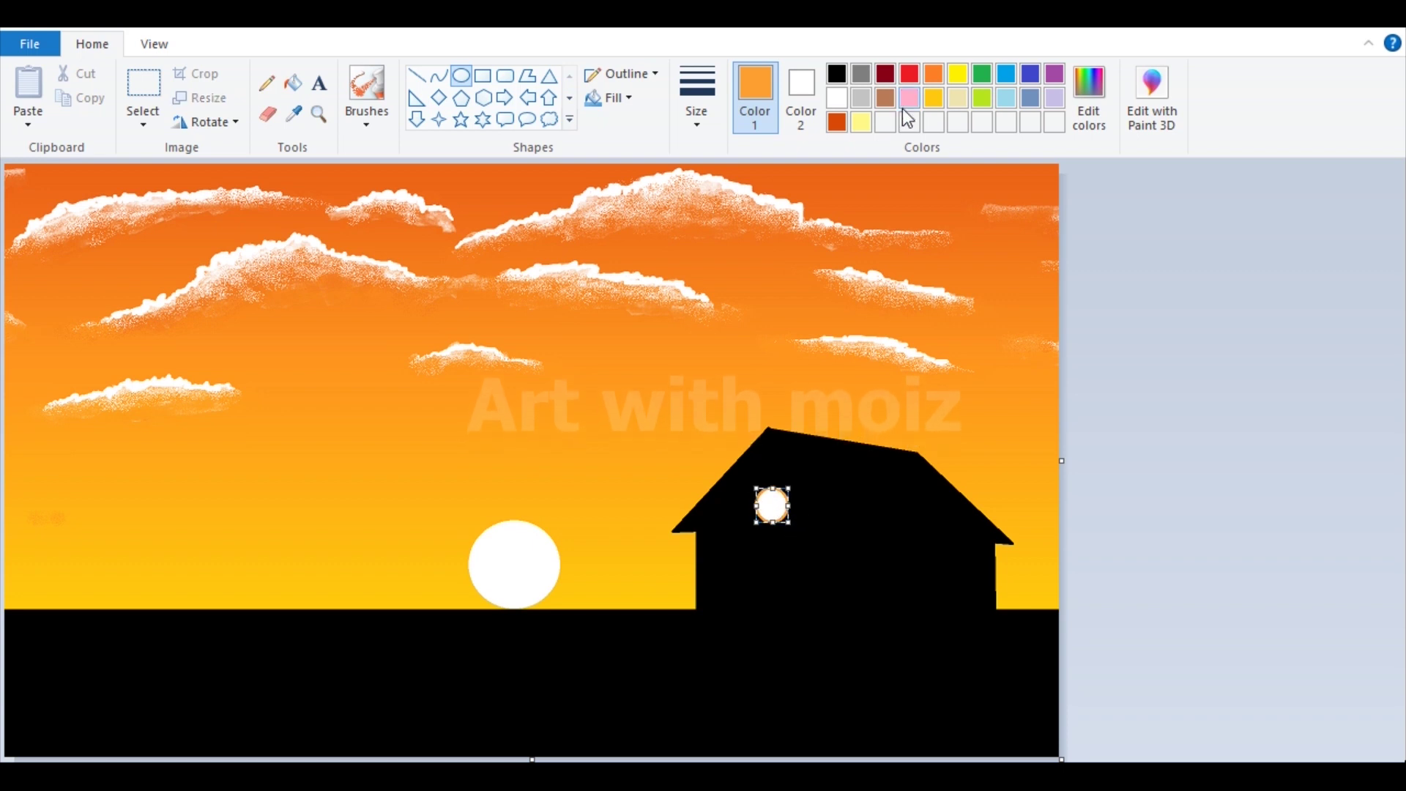
{"action": "left_click", "coordinate": [861, 123]}
{"action": "left_click", "coordinate": [1088, 99]}
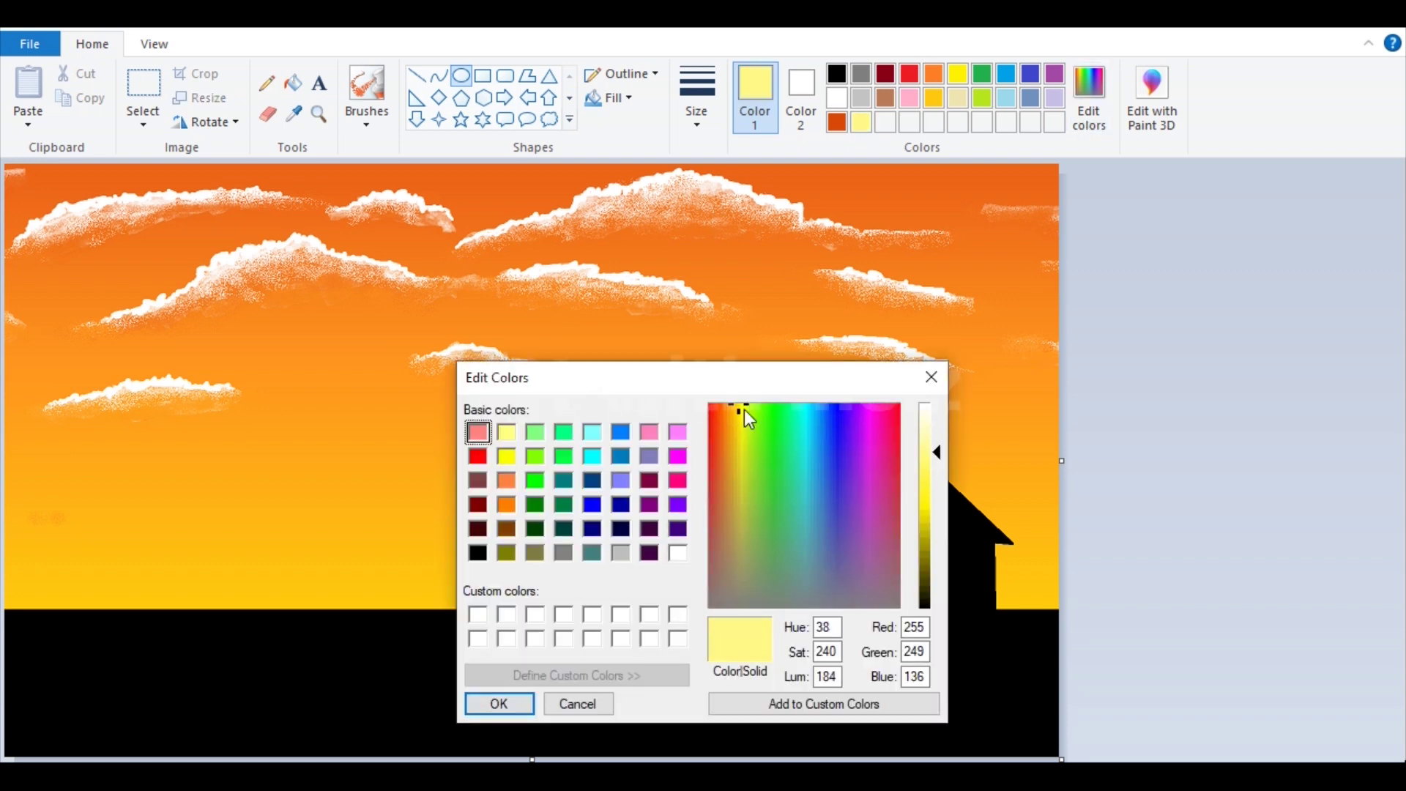
{"action": "left_click", "coordinate": [931, 377]}
{"action": "left_click", "coordinate": [958, 74]}
{"action": "left_click", "coordinate": [802, 97]}
{"action": "left_click", "coordinate": [957, 74]}
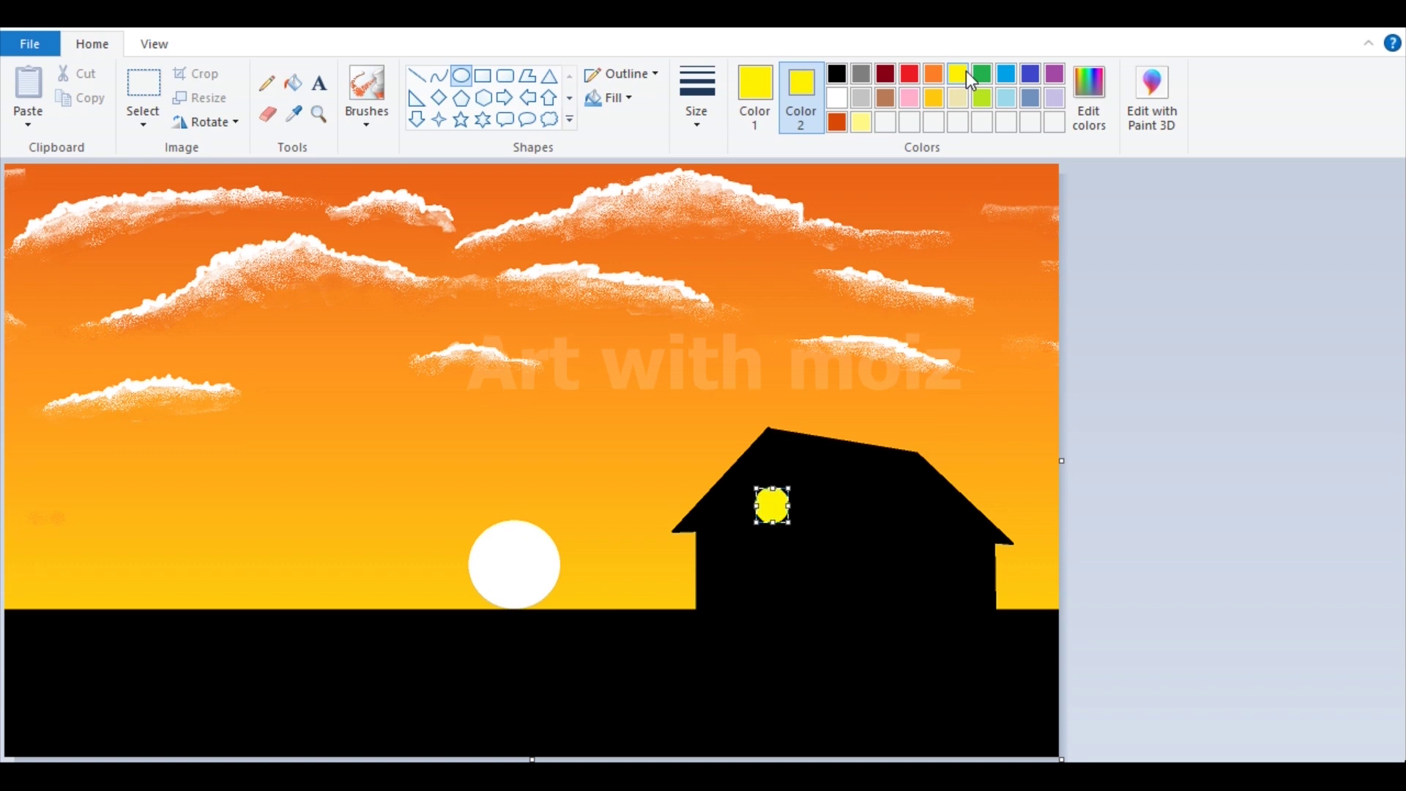
Recolour the round house window's fill and outline with a custom pale yellow of red 255, green 250, blue 138
{"action": "left_click", "coordinate": [1089, 99]}
{"action": "left_click_drag", "start_coordinate": [941, 494], "coordinate": [940, 463]}
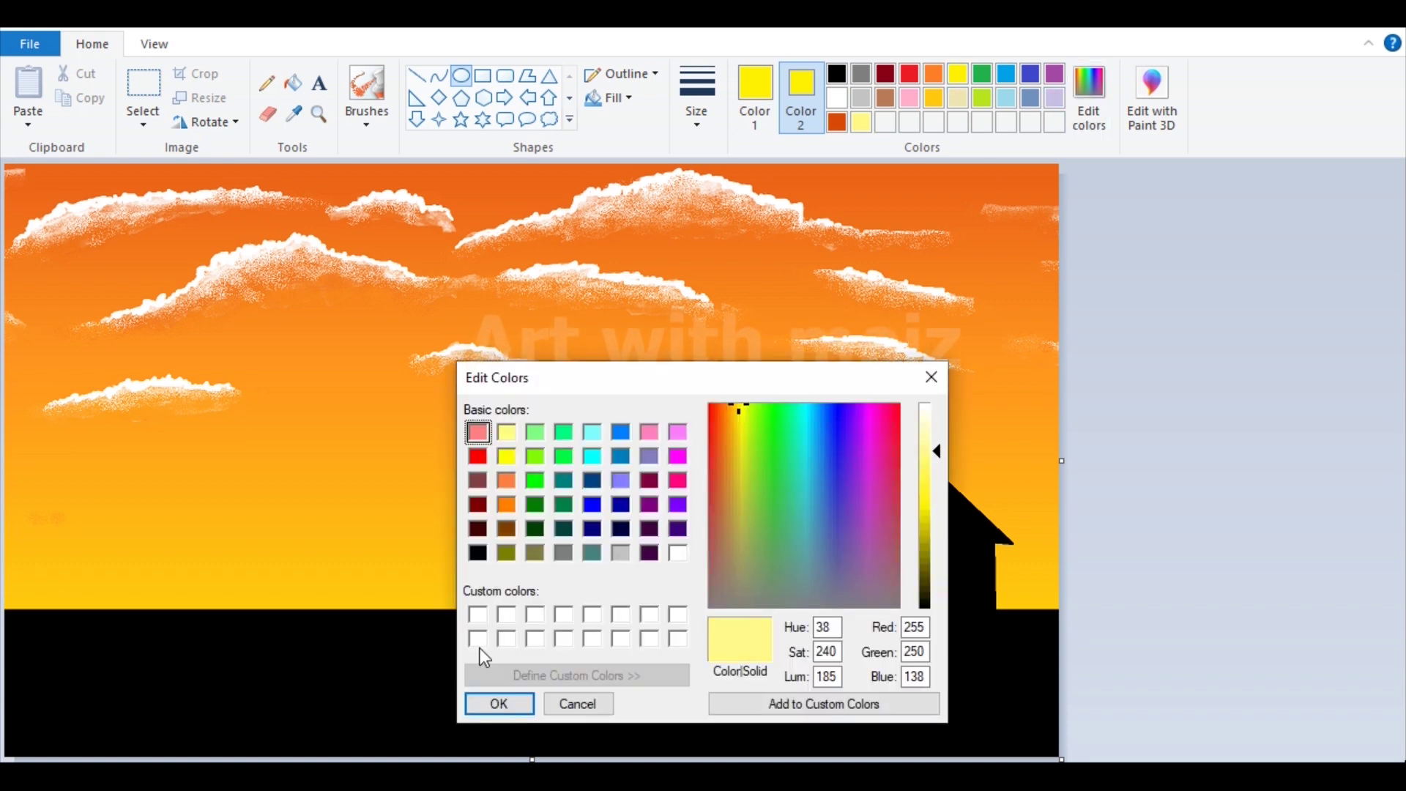
{"action": "left_click", "coordinate": [500, 704]}
{"action": "left_click", "coordinate": [755, 97]}
{"action": "left_click", "coordinate": [1089, 99]}
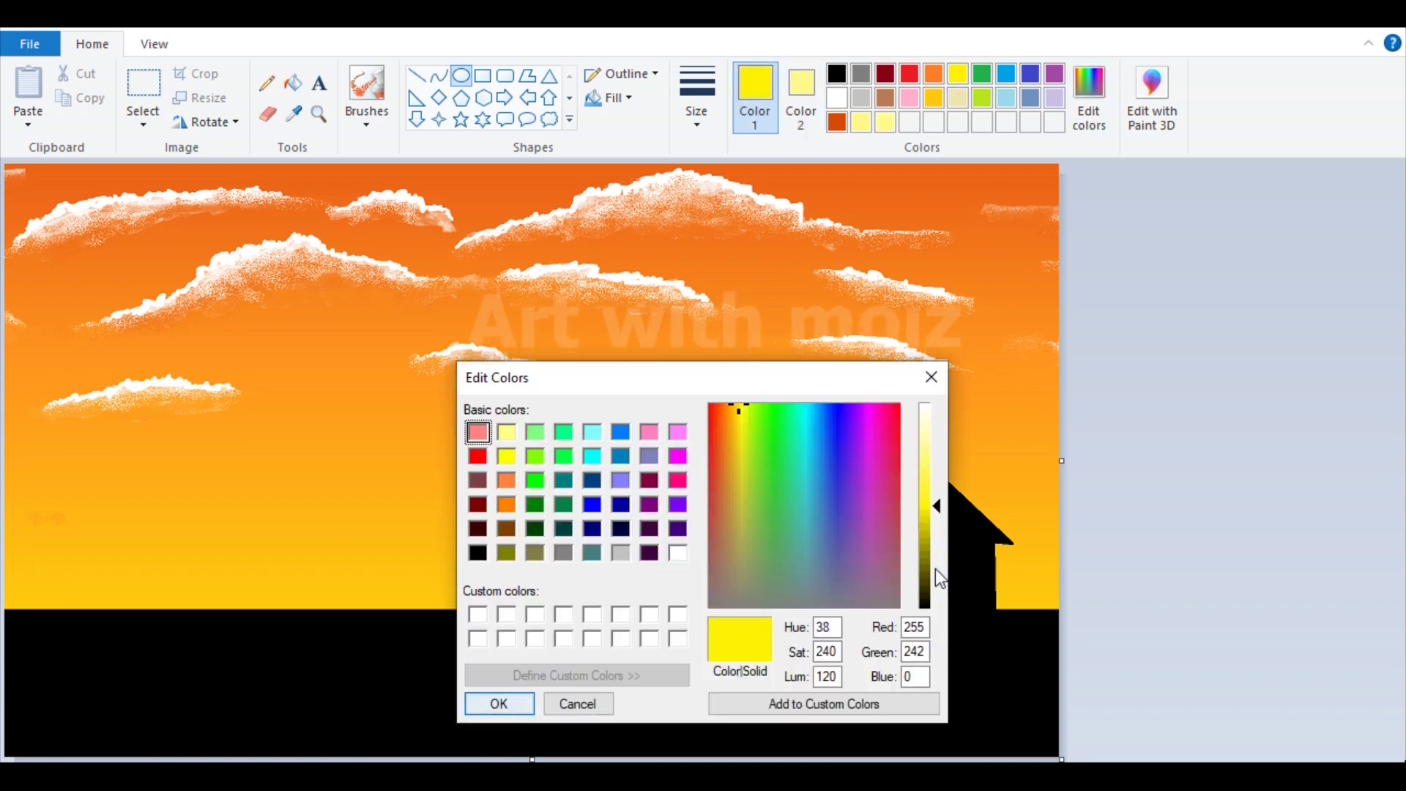
{"action": "left_click", "coordinate": [932, 377]}
{"action": "left_click", "coordinate": [801, 95]}
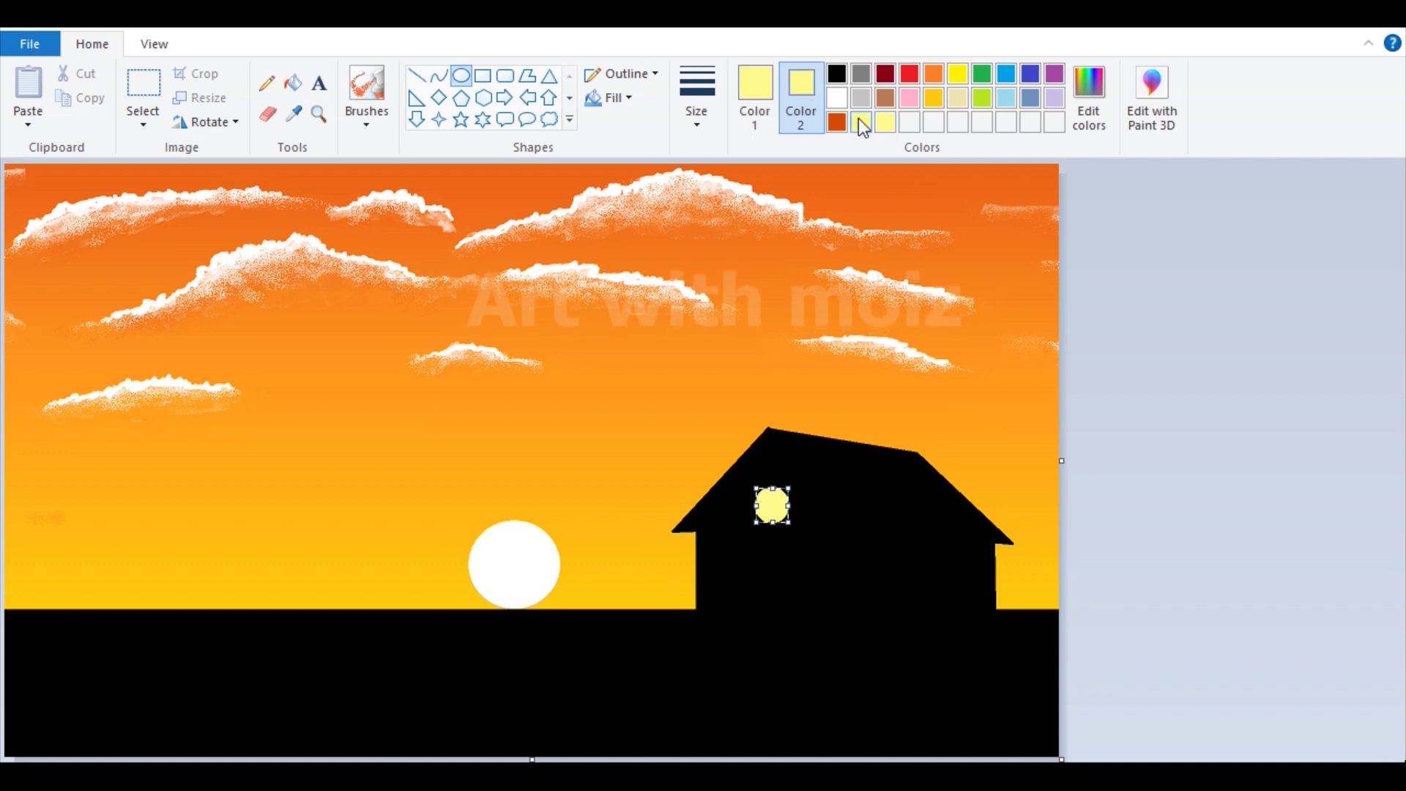
{"action": "left_click", "coordinate": [883, 123]}
{"action": "left_click", "coordinate": [488, 440]}
Draw a tall black utility pole with two horizontal crossbars beside the house's right wall using thick straight lines
{"action": "left_click", "coordinate": [417, 75]}
{"action": "left_click_drag", "start_coordinate": [993, 344], "coordinate": [1004, 614]}
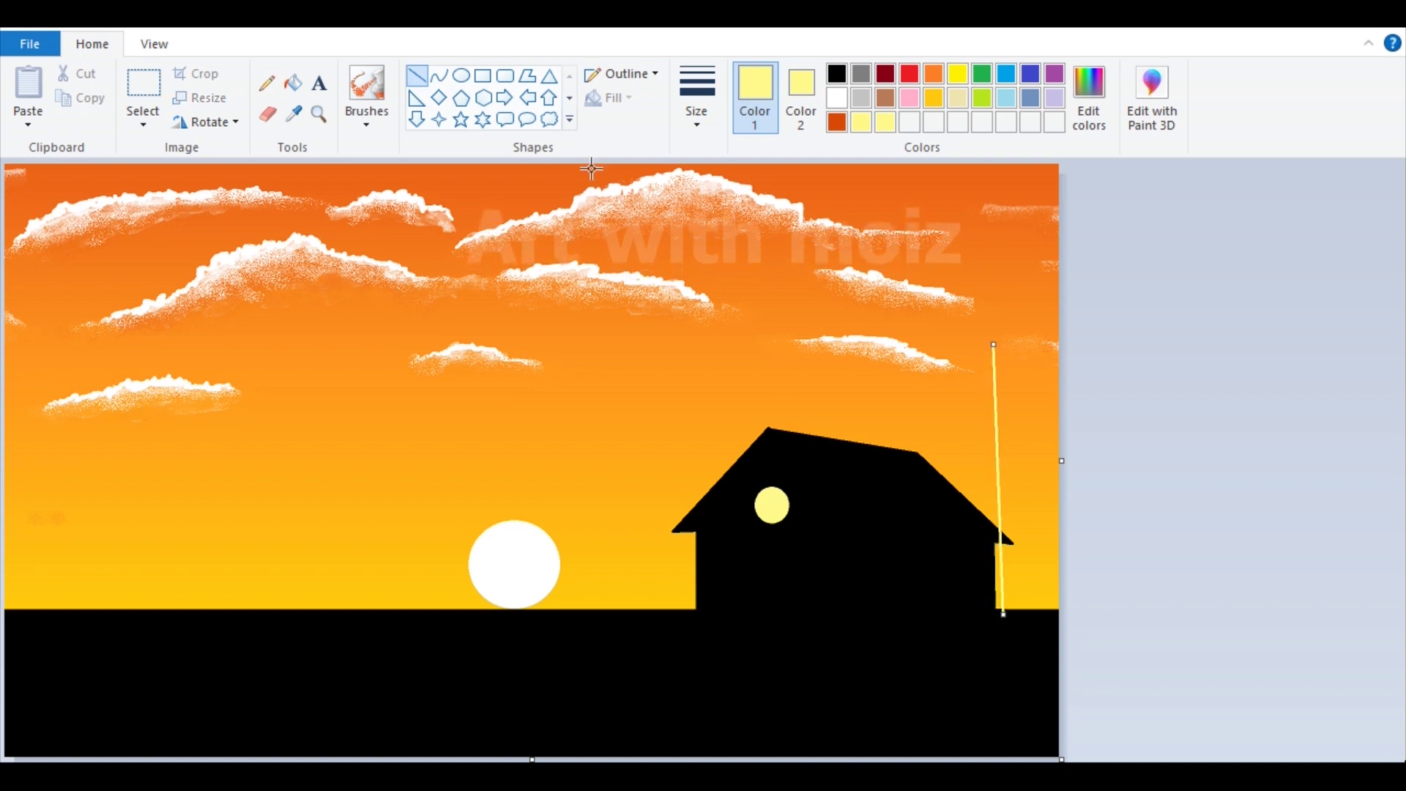
{"action": "left_click", "coordinate": [837, 73]}
{"action": "left_click", "coordinate": [801, 96]}
{"action": "left_click", "coordinate": [837, 98]}
{"action": "left_click", "coordinate": [696, 95]}
{"action": "left_click", "coordinate": [710, 295]}
{"action": "mouse_move", "coordinate": [993, 344]}
{"action": "left_mouse_down"}
{"action": "mouse_move", "coordinate": [995, 302]}
{"action": "mouse_move", "coordinate": [1009, 626]}
{"action": "left_mouse_up"}
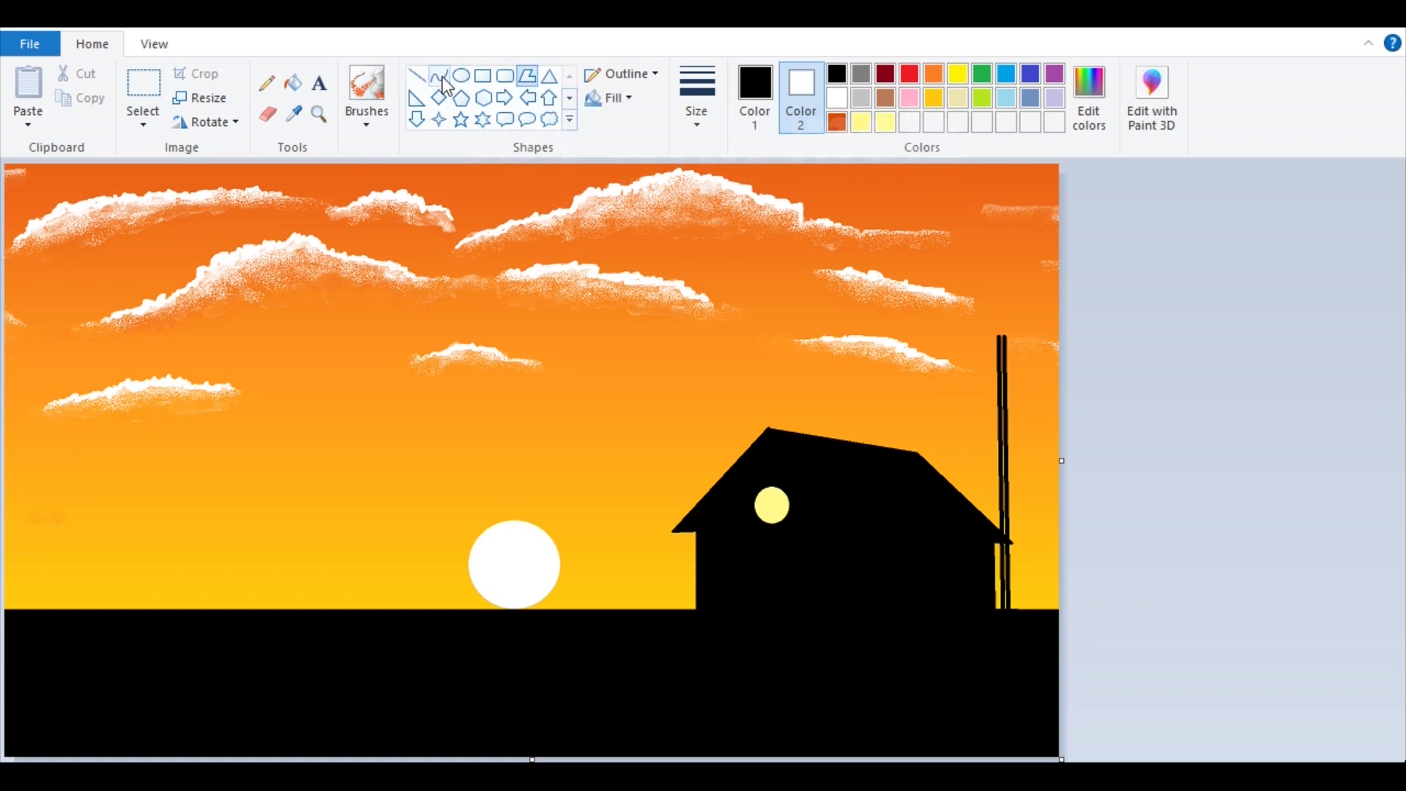
{"action": "left_click_drag", "start_coordinate": [1039, 331], "coordinate": [1045, 334]}
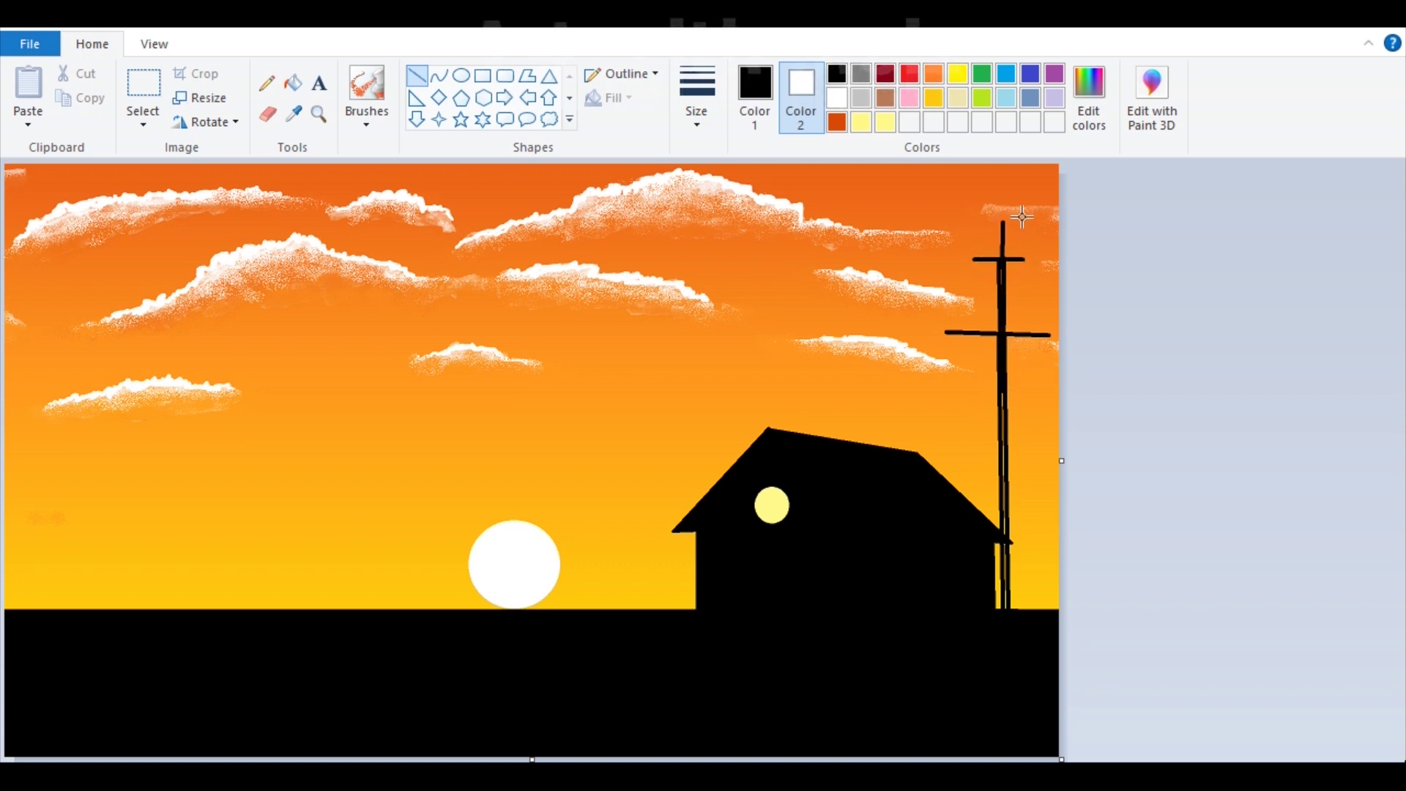
Add small black-filled ellipses as insulators under both ends of the utility pole's two crossbars
{"action": "left_click", "coordinate": [438, 77]}
{"action": "left_click", "coordinate": [461, 76]}
{"action": "left_click", "coordinate": [837, 74]}
{"action": "left_click_drag", "start_coordinate": [1036, 342], "coordinate": [1038, 343]}
{"action": "left_click_drag", "start_coordinate": [981, 257], "coordinate": [981, 258]}
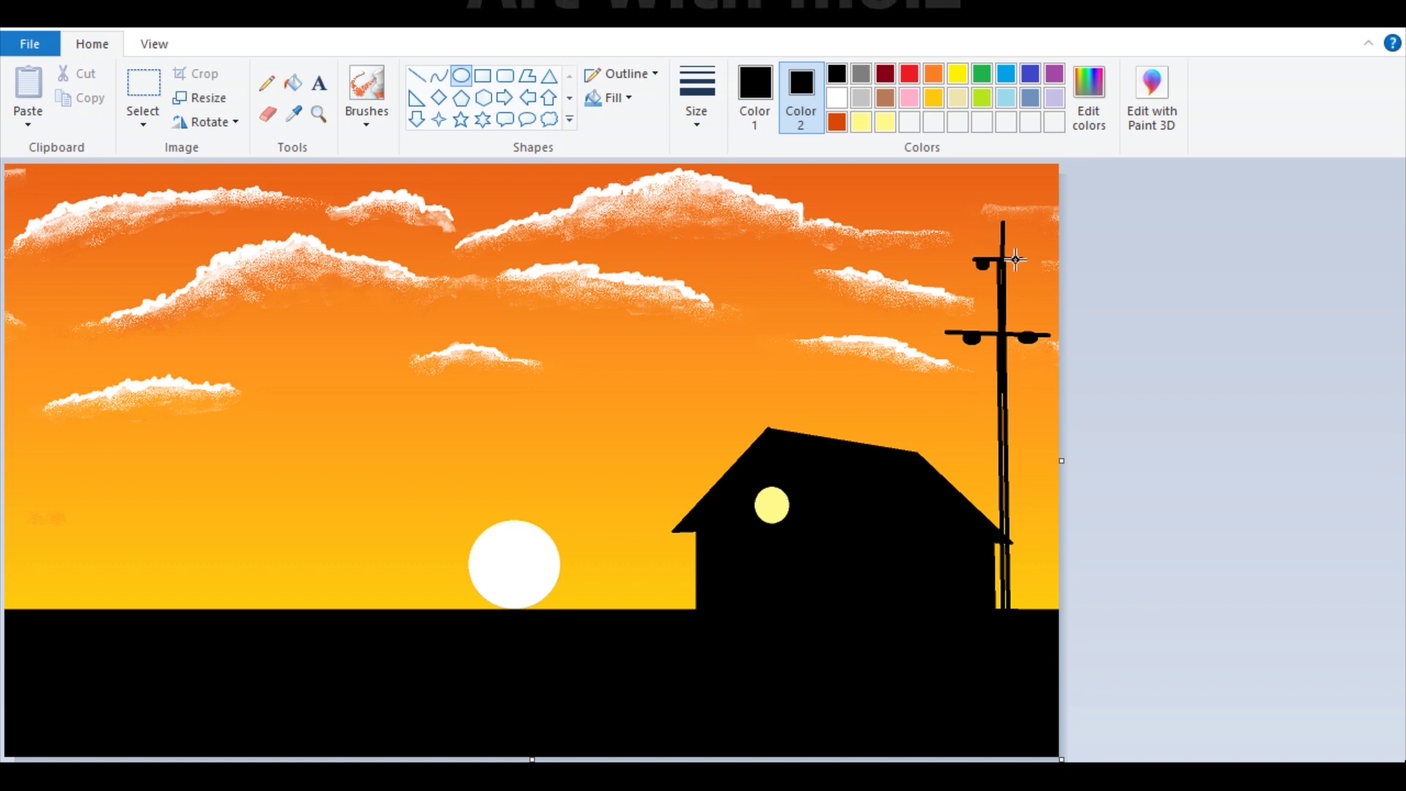
Draw two sagging black wires from the pole's upper crossbar to the canvas's top edge with the Curve tool
{"action": "left_click", "coordinate": [439, 76]}
{"action": "left_click_drag", "start_coordinate": [981, 261], "coordinate": [227, 137]}
{"action": "left_click_drag", "start_coordinate": [836, 258], "coordinate": [912, 285]}
{"action": "left_click_drag", "start_coordinate": [636, 286], "coordinate": [620, 292]}
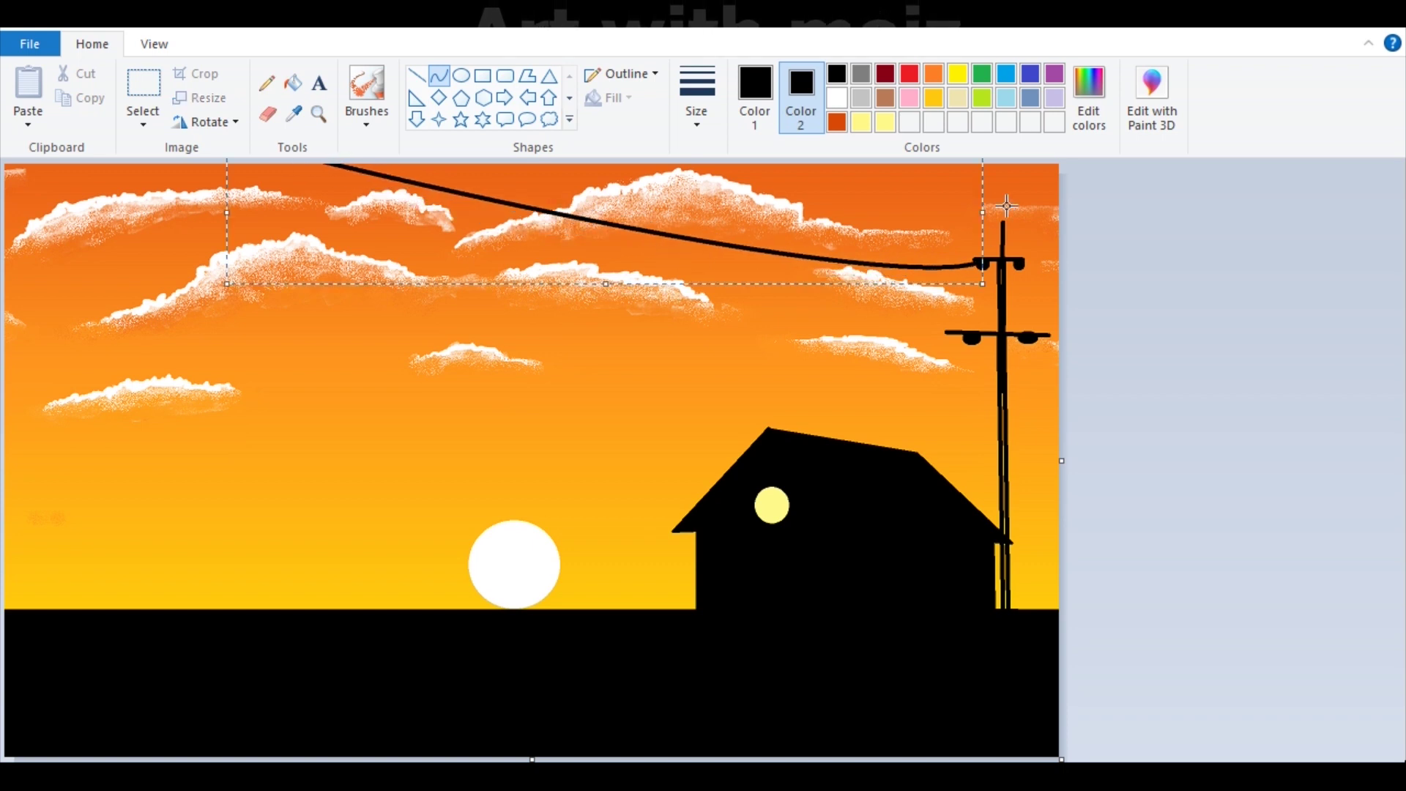
{"action": "mouse_move", "coordinate": [981, 261]}
{"action": "left_mouse_down"}
{"action": "mouse_move", "coordinate": [496, 177]}
{"action": "mouse_move", "coordinate": [543, 134]}
{"action": "mouse_move", "coordinate": [557, 147]}
{"action": "left_mouse_up"}
{"action": "left_click_drag", "start_coordinate": [1000, 275], "coordinate": [1015, 278]}
{"action": "mouse_move", "coordinate": [721, 229]}
{"action": "left_mouse_down"}
{"action": "mouse_move", "coordinate": [703, 237]}
{"action": "mouse_move", "coordinate": [741, 227]}
{"action": "left_mouse_up"}
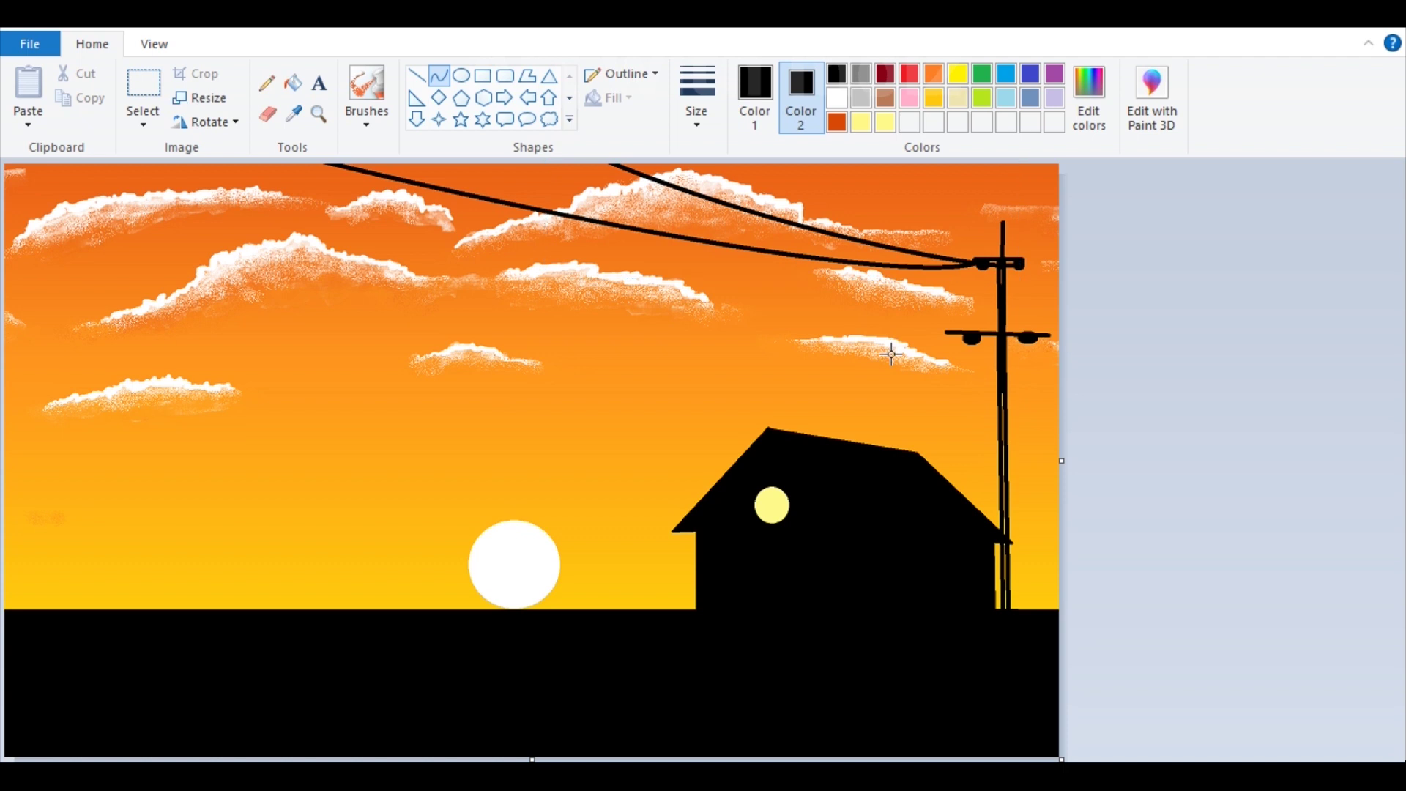
Draw two sagging black wires from the pole's lower crossbar up to the canvas's top edge
{"action": "left_click_drag", "start_coordinate": [1035, 337], "coordinate": [486, 137]}
{"action": "left_click_drag", "start_coordinate": [913, 308], "coordinate": [974, 350]}
{"action": "mouse_move", "coordinate": [586, 211]}
{"action": "left_mouse_down"}
{"action": "mouse_move", "coordinate": [551, 231]}
{"action": "mouse_move", "coordinate": [575, 214]}
{"action": "left_mouse_up"}
{"action": "mouse_move", "coordinate": [971, 336]}
{"action": "left_mouse_down"}
{"action": "mouse_move", "coordinate": [361, 142]}
{"action": "mouse_move", "coordinate": [140, 143]}
{"action": "left_mouse_up"}
{"action": "left_click_drag", "start_coordinate": [689, 289], "coordinate": [895, 353]}
{"action": "left_click_drag", "start_coordinate": [537, 335], "coordinate": [529, 281]}
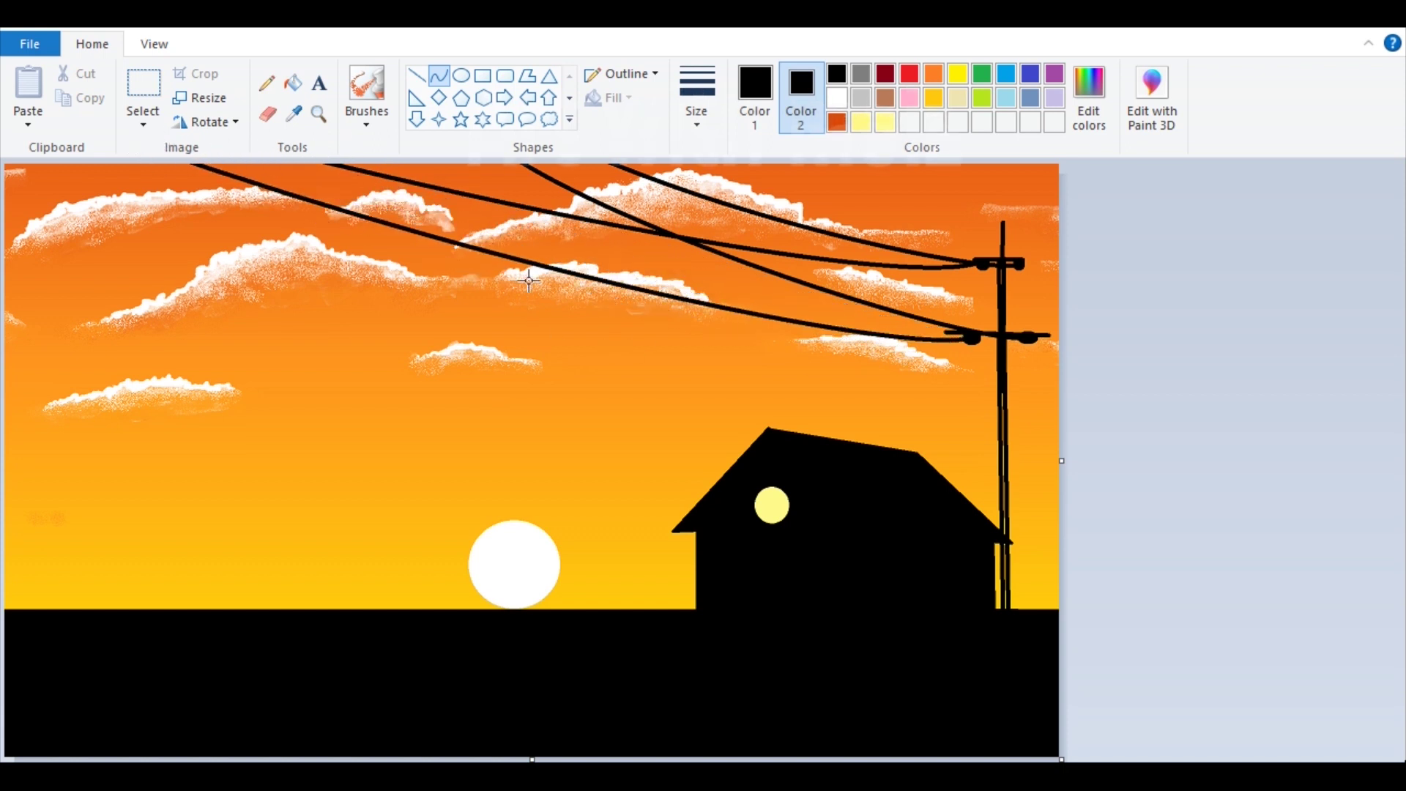
{"action": "left_click", "coordinate": [1028, 285]}
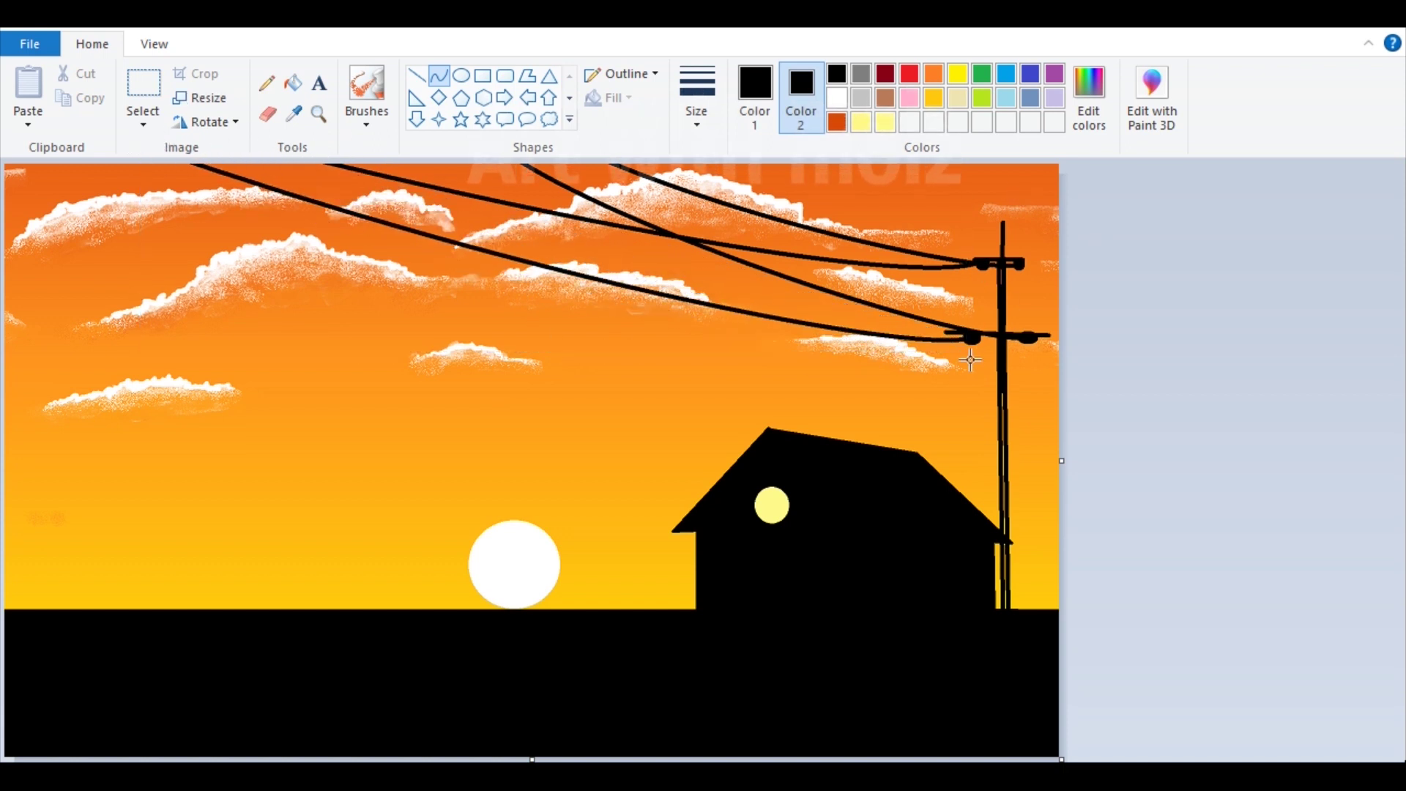
Curve two wires from the lower crossbar down to the house roof and two short ones from the upper crossbar to the canvas's right edge
{"action": "mouse_move", "coordinate": [974, 338]}
{"action": "left_mouse_down"}
{"action": "mouse_move", "coordinate": [920, 468]}
{"action": "mouse_move", "coordinate": [920, 455]}
{"action": "left_mouse_up"}
{"action": "left_click_drag", "start_coordinate": [946, 397], "coordinate": [971, 407]}
{"action": "left_click_drag", "start_coordinate": [965, 479], "coordinate": [967, 460]}
{"action": "left_click", "coordinate": [1033, 429]}
{"action": "left_click_drag", "start_coordinate": [1029, 340], "coordinate": [924, 460]}
{"action": "left_click_drag", "start_coordinate": [1022, 411], "coordinate": [1040, 513]}
{"action": "left_click_drag", "start_coordinate": [1017, 290], "coordinate": [1029, 319]}
{"action": "left_click_drag", "start_coordinate": [1020, 264], "coordinate": [1060, 285]}
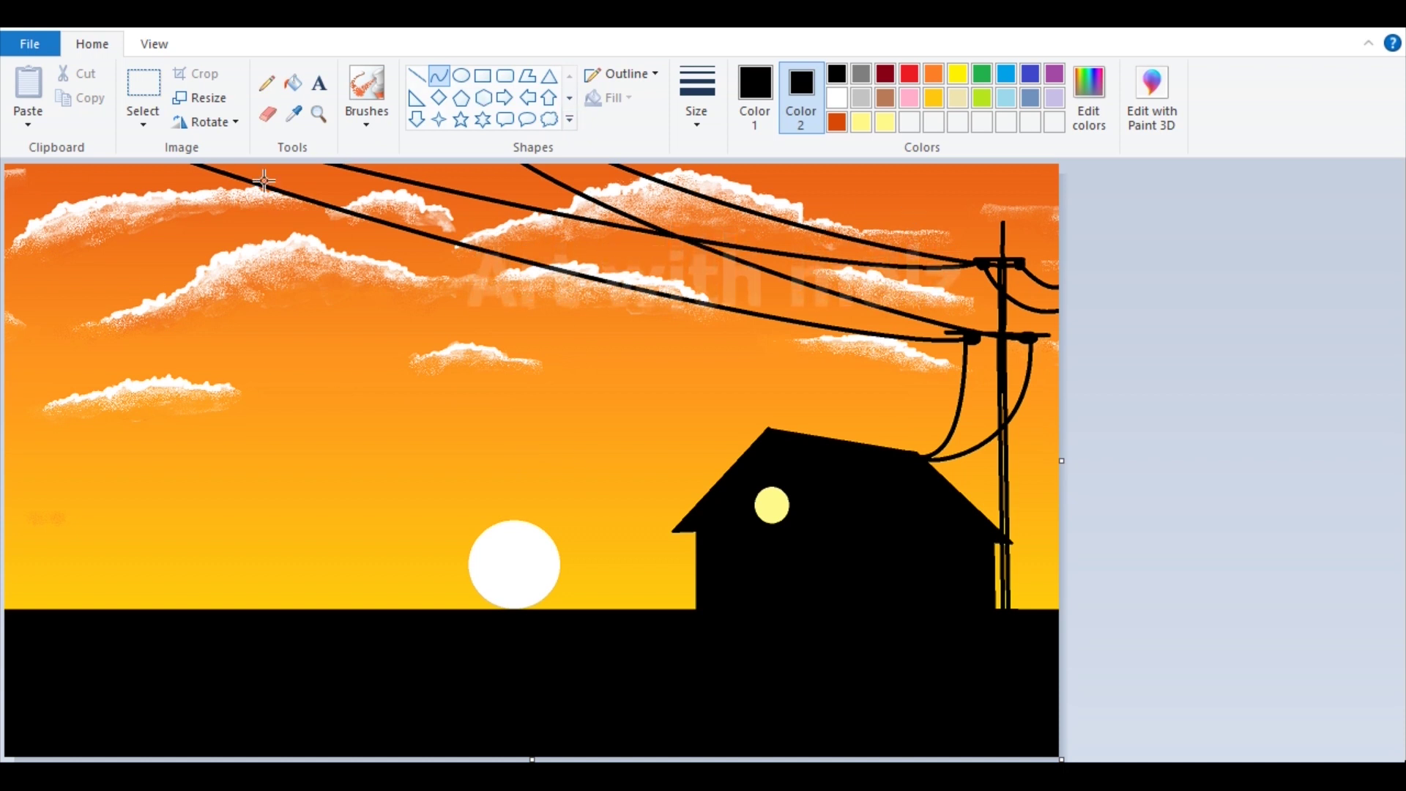
Draw a thick black vertical line as a tree trunk rising from the ground at the far left of the landscape
{"action": "left_click", "coordinate": [697, 103]}
{"action": "left_click", "coordinate": [724, 294]}
{"action": "left_click_drag", "start_coordinate": [194, 472], "coordinate": [193, 624]}
{"action": "left_click_drag", "start_coordinate": [194, 542], "coordinate": [101, 540]}
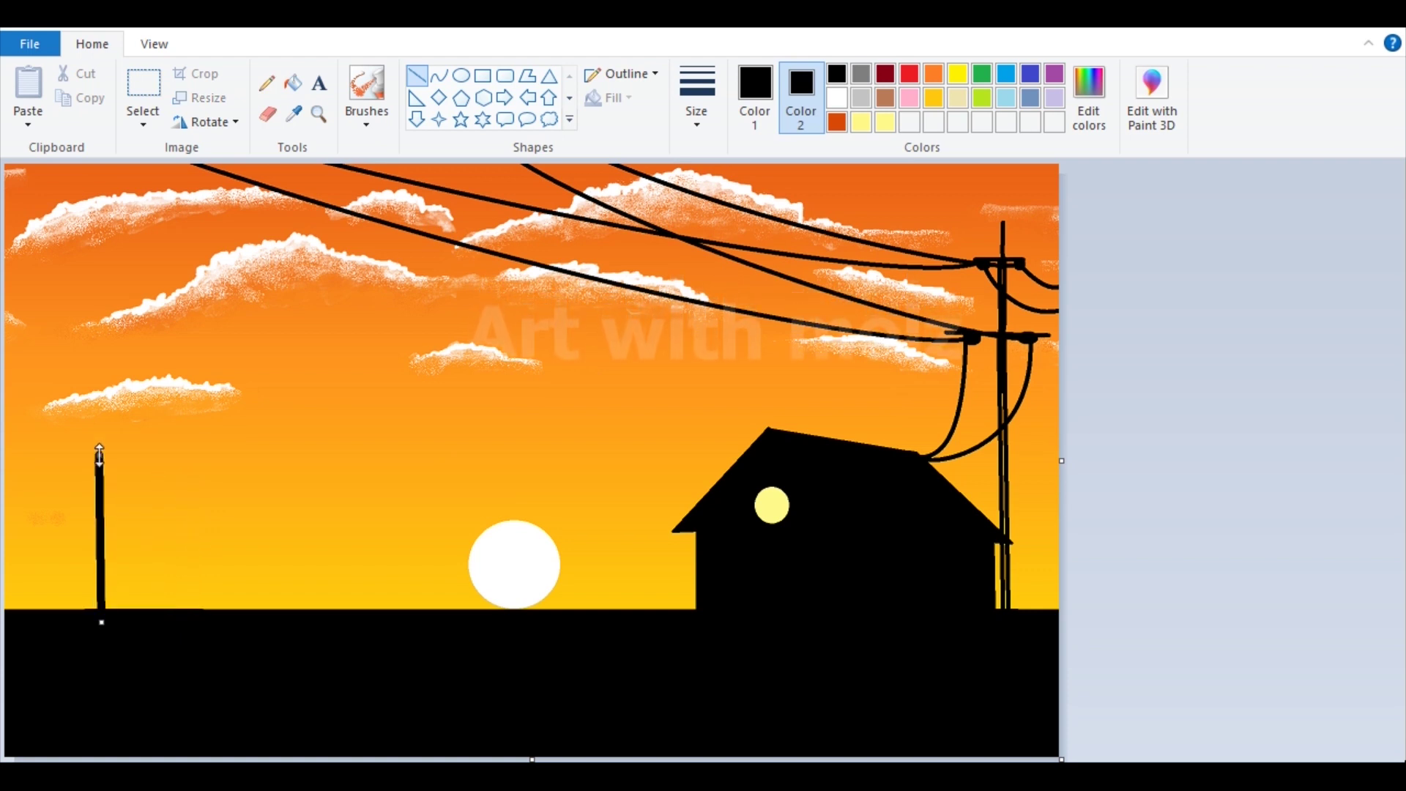
Fill out the trunk into a black pine tree with Pencil scribbles that widen from the tip to the ground
{"action": "left_click", "coordinate": [269, 83]}
{"action": "left_click", "coordinate": [368, 121]}
{"action": "left_click", "coordinate": [696, 102]}
{"action": "left_click", "coordinate": [716, 271]}
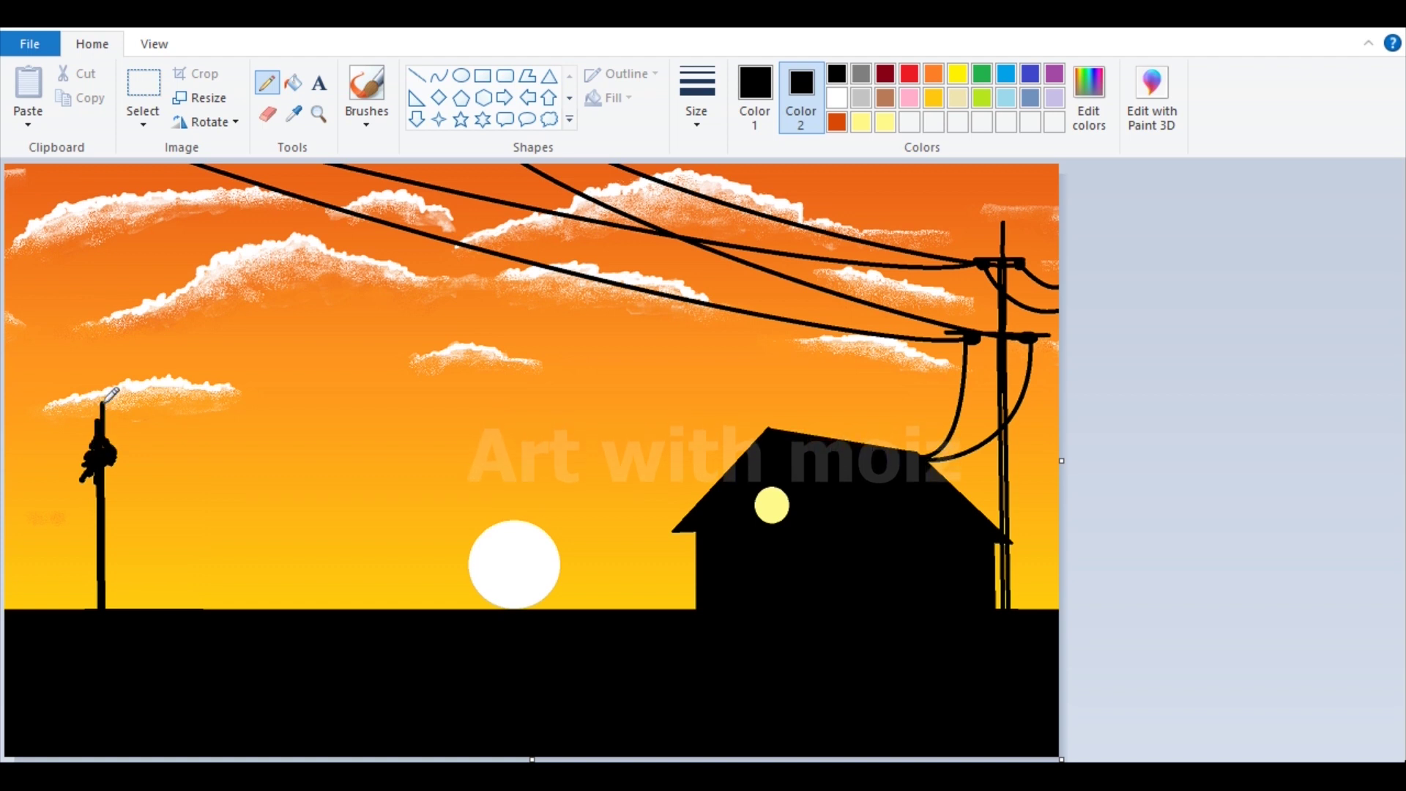
{"action": "mouse_move", "coordinate": [103, 461]}
{"action": "left_mouse_down"}
{"action": "mouse_move", "coordinate": [115, 476]}
{"action": "mouse_move", "coordinate": [69, 483]}
{"action": "mouse_move", "coordinate": [124, 494]}
{"action": "mouse_move", "coordinate": [79, 505]}
{"action": "mouse_move", "coordinate": [64, 526]}
{"action": "mouse_move", "coordinate": [136, 506]}
{"action": "mouse_move", "coordinate": [69, 538]}
{"action": "mouse_move", "coordinate": [139, 548]}
{"action": "mouse_move", "coordinate": [60, 585]}
{"action": "mouse_move", "coordinate": [130, 579]}
{"action": "mouse_move", "coordinate": [48, 594]}
{"action": "mouse_move", "coordinate": [157, 600]}
{"action": "mouse_move", "coordinate": [113, 551]}
{"action": "mouse_move", "coordinate": [148, 586]}
{"action": "left_mouse_up"}
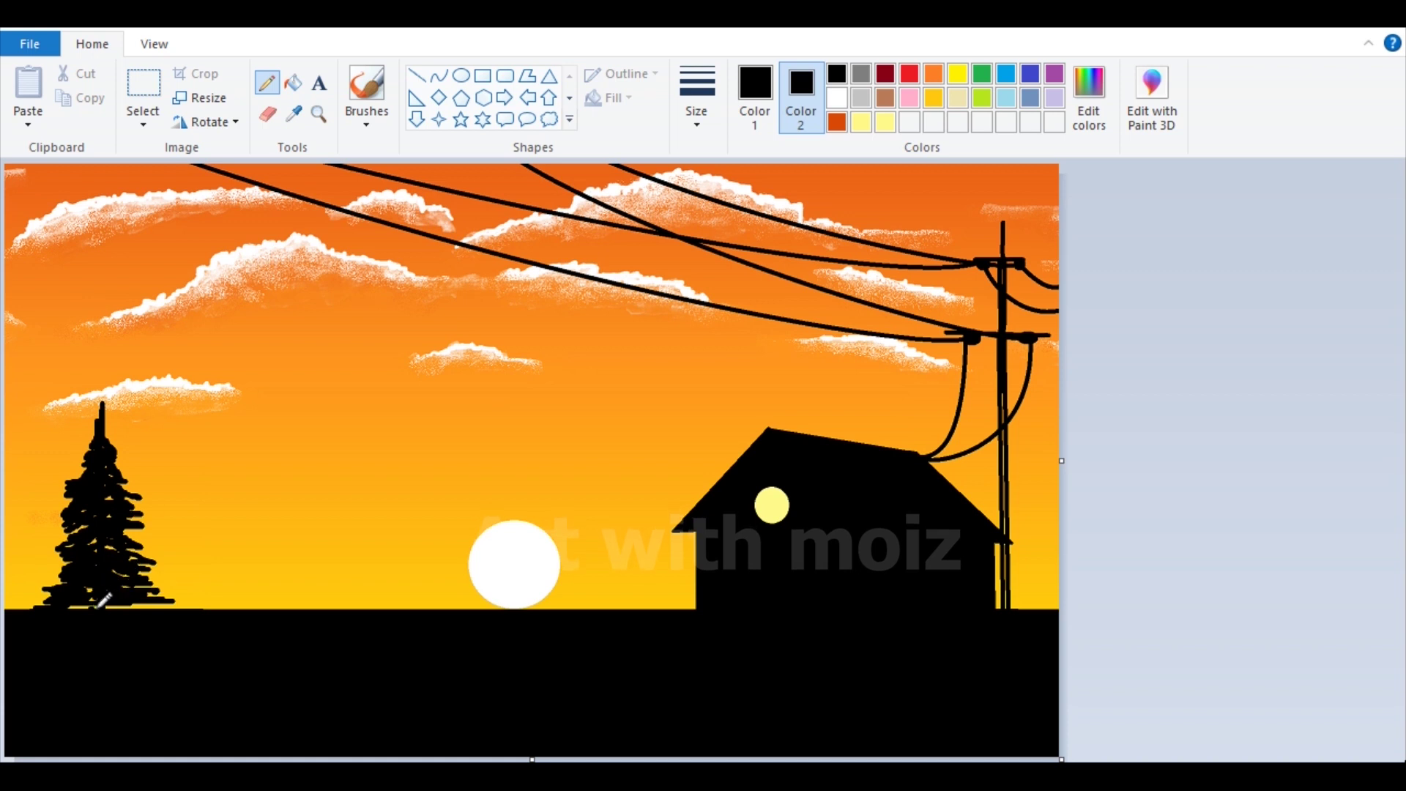
Pencil a taller pine at the canvas's left edge and smaller ones beyond the first tree, refining the branches with finer strokes
{"action": "mouse_move", "coordinate": [28, 610]}
{"action": "left_mouse_down"}
{"action": "mouse_move", "coordinate": [31, 346]}
{"action": "mouse_move", "coordinate": [66, 483]}
{"action": "mouse_move", "coordinate": [15, 461]}
{"action": "mouse_move", "coordinate": [29, 487]}
{"action": "mouse_move", "coordinate": [9, 491]}
{"action": "mouse_move", "coordinate": [51, 538]}
{"action": "mouse_move", "coordinate": [44, 564]}
{"action": "mouse_move", "coordinate": [78, 570]}
{"action": "mouse_move", "coordinate": [15, 579]}
{"action": "mouse_move", "coordinate": [40, 597]}
{"action": "mouse_move", "coordinate": [18, 439]}
{"action": "left_mouse_up"}
{"action": "mouse_move", "coordinate": [183, 533]}
{"action": "left_mouse_down"}
{"action": "mouse_move", "coordinate": [177, 589]}
{"action": "mouse_move", "coordinate": [209, 578]}
{"action": "mouse_move", "coordinate": [187, 601]}
{"action": "mouse_move", "coordinate": [163, 558]}
{"action": "mouse_move", "coordinate": [199, 545]}
{"action": "mouse_move", "coordinate": [217, 591]}
{"action": "mouse_move", "coordinate": [196, 605]}
{"action": "mouse_move", "coordinate": [218, 607]}
{"action": "left_mouse_up"}
{"action": "left_click", "coordinate": [697, 131]}
{"action": "left_click", "coordinate": [733, 255]}
{"action": "mouse_move", "coordinate": [185, 514]}
{"action": "left_mouse_down"}
{"action": "mouse_move", "coordinate": [184, 489]}
{"action": "mouse_move", "coordinate": [170, 579]}
{"action": "left_mouse_up"}
{"action": "left_click_drag", "start_coordinate": [101, 392], "coordinate": [144, 524]}
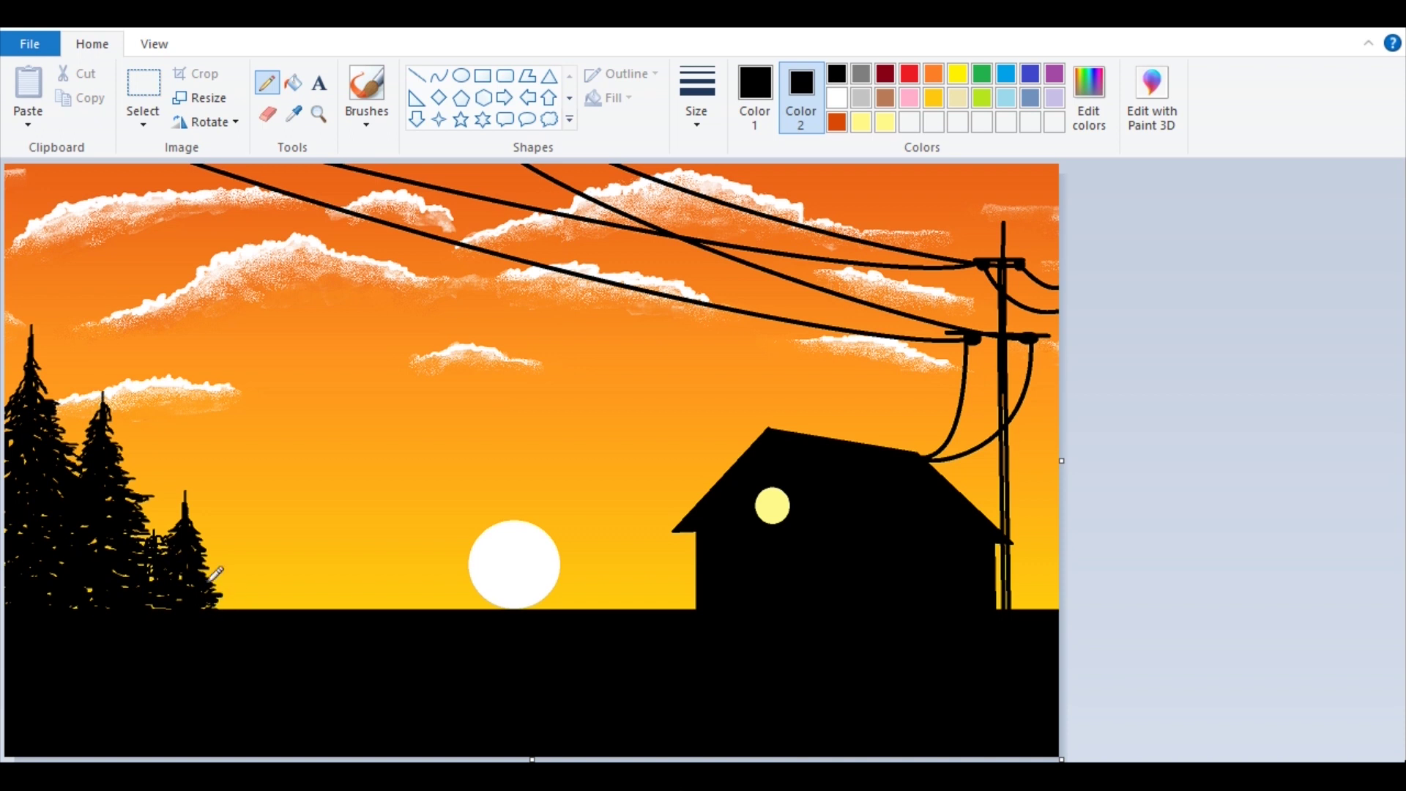
Paint an uneven black ground edge along the flat horizon from the pines to the canvas's right edge with the brush
{"action": "left_click", "coordinate": [367, 123]}
{"action": "left_click", "coordinate": [368, 170]}
{"action": "left_click", "coordinate": [697, 110]}
{"action": "left_click", "coordinate": [700, 297]}
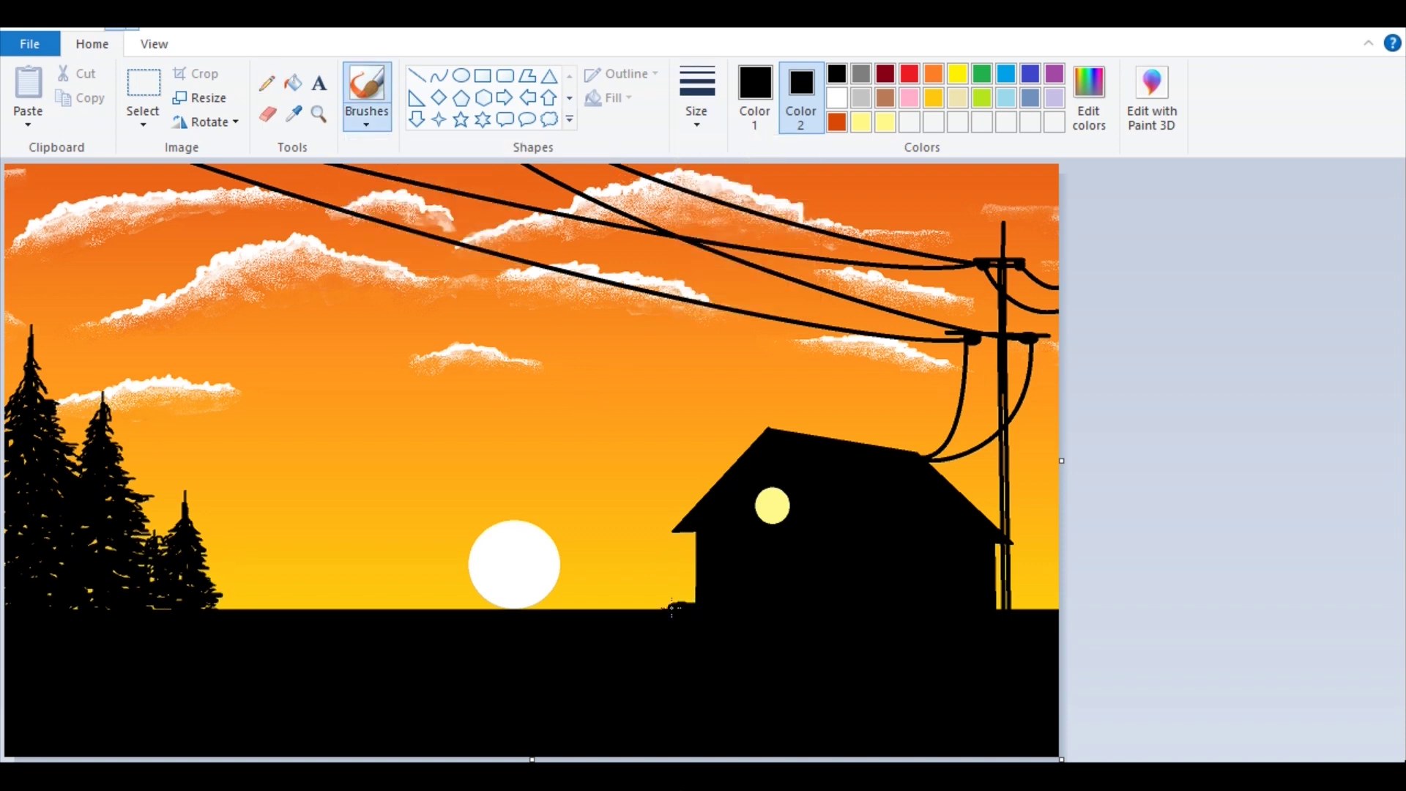
{"action": "mouse_move", "coordinate": [252, 605]}
{"action": "left_mouse_down"}
{"action": "mouse_move", "coordinate": [945, 625]}
{"action": "mouse_move", "coordinate": [1059, 604]}
{"action": "left_mouse_up"}
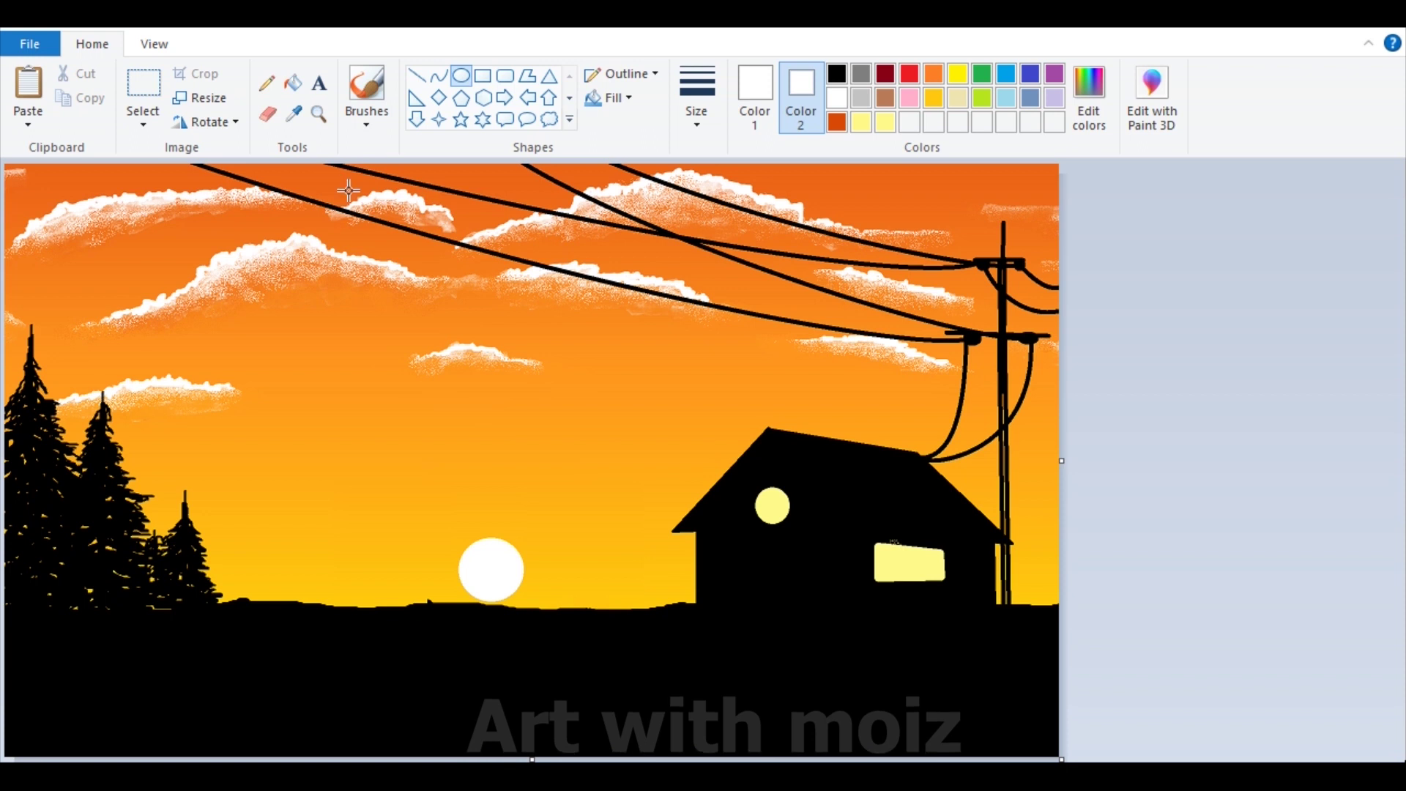
Draw a large black bird with spread wings in the sky above and left of the house using the Pencil
{"action": "left_click", "coordinate": [266, 83]}
{"action": "left_click", "coordinate": [696, 110]}
{"action": "left_click", "coordinate": [728, 245]}
{"action": "mouse_move", "coordinate": [612, 363]}
{"action": "left_mouse_down"}
{"action": "mouse_move", "coordinate": [665, 381]}
{"action": "mouse_move", "coordinate": [604, 355]}
{"action": "mouse_move", "coordinate": [647, 363]}
{"action": "mouse_move", "coordinate": [689, 332]}
{"action": "mouse_move", "coordinate": [650, 361]}
{"action": "mouse_move", "coordinate": [678, 344]}
{"action": "mouse_move", "coordinate": [649, 360]}
{"action": "mouse_move", "coordinate": [582, 357]}
{"action": "left_mouse_up"}
{"action": "key", "text": "ctrl+z"}
{"action": "left_click", "coordinate": [758, 95]}
{"action": "left_click", "coordinate": [836, 74]}
{"action": "key", "text": "ctrl+z"}
{"action": "key", "text": "ctrl+z"}
{"action": "key", "text": "ctrl+z"}
{"action": "key", "text": "ctrl+z"}
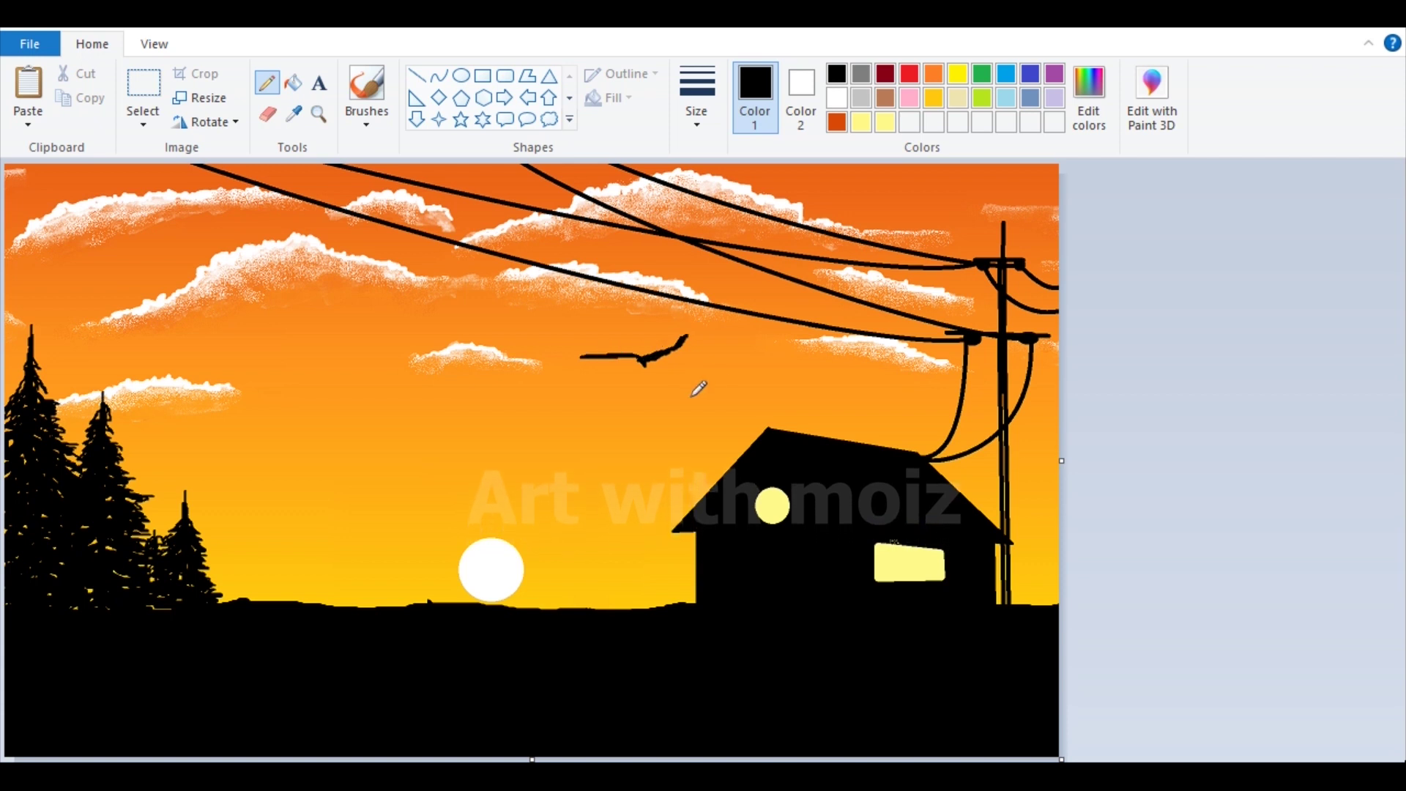
Draw two smaller black birds below the large one, one towards the house roof and a tiny one further left
{"action": "left_click_drag", "start_coordinate": [686, 385], "coordinate": [718, 389]}
{"action": "key", "text": "ctrl+z"}
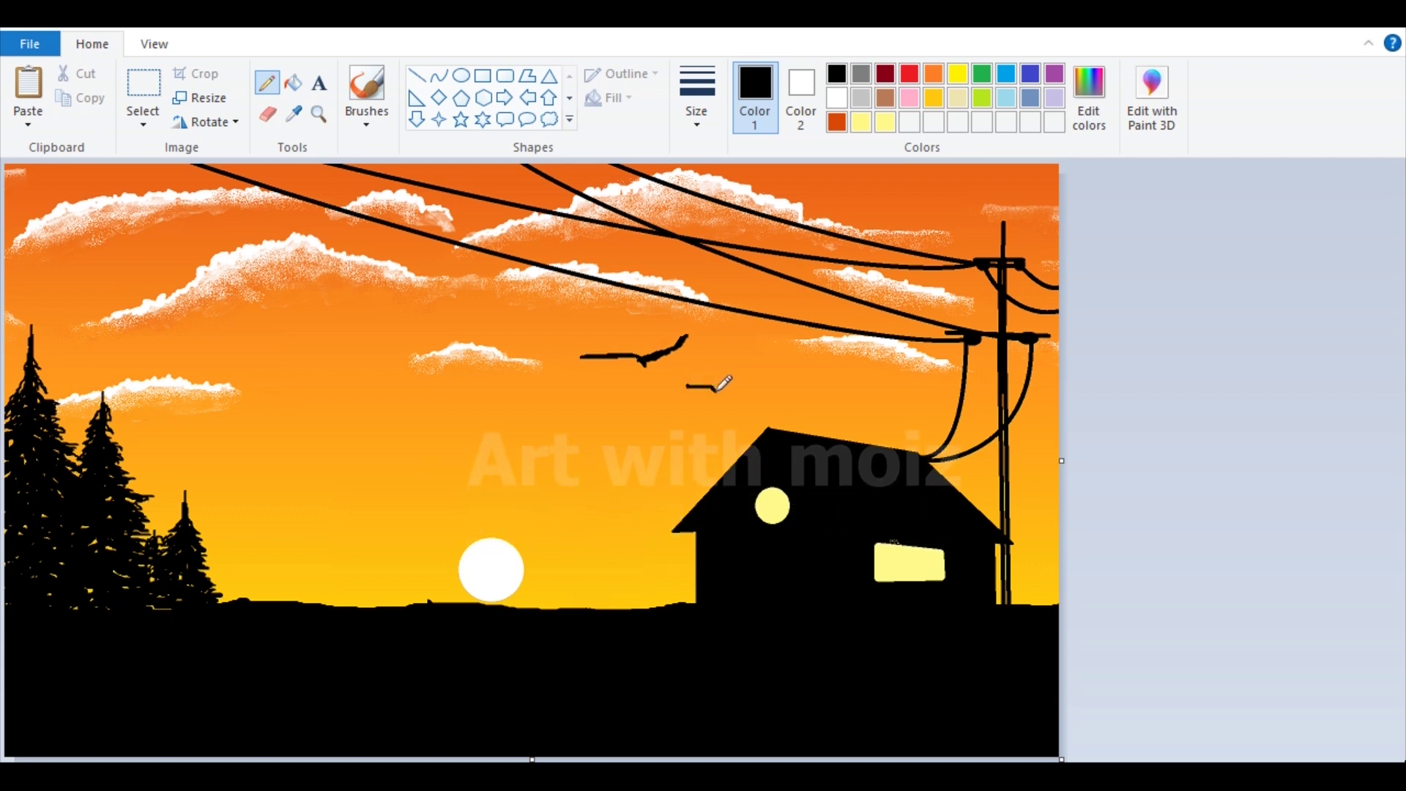
{"action": "key", "text": "ctrl+z"}
{"action": "key", "text": "ctrl+z"}
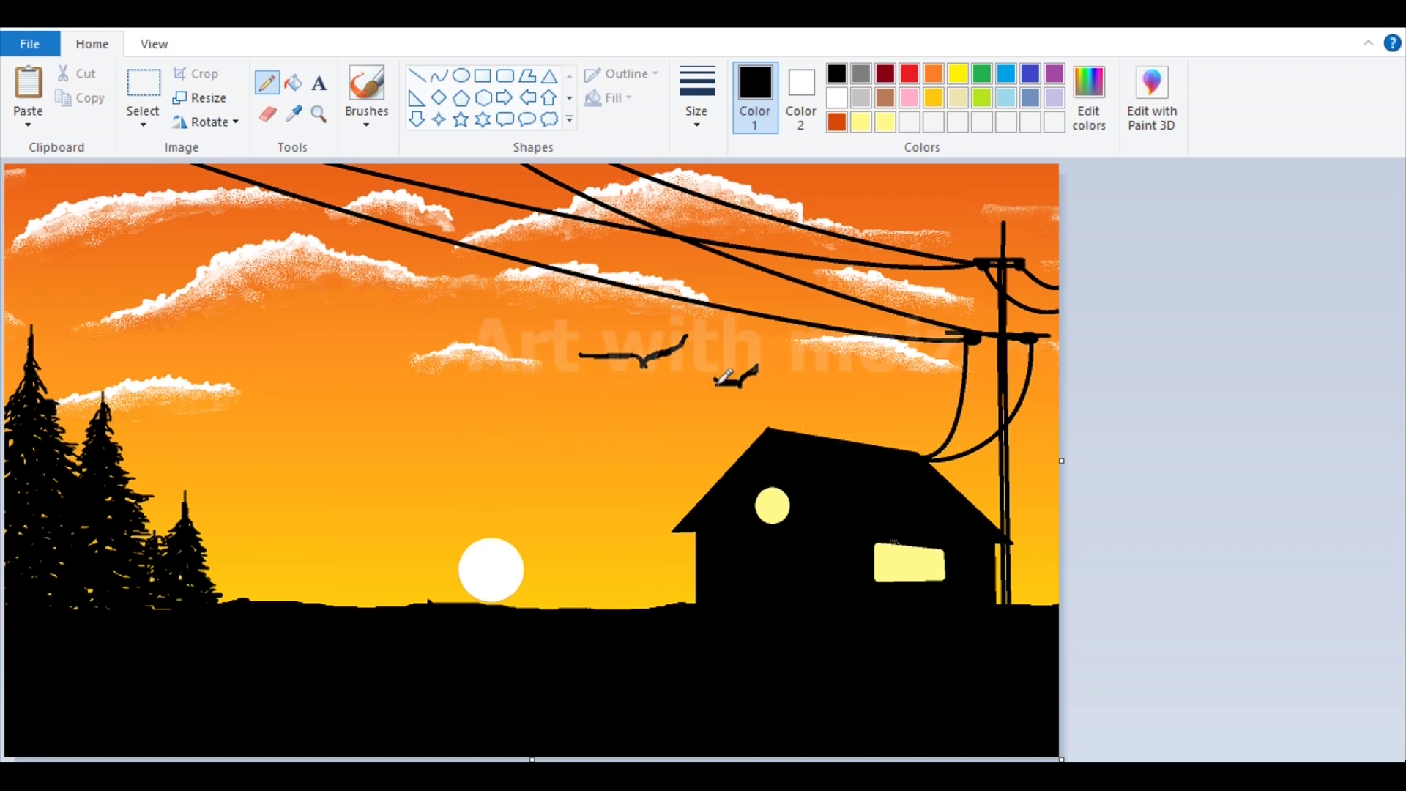
{"action": "left_click_drag", "start_coordinate": [637, 409], "coordinate": [643, 405]}
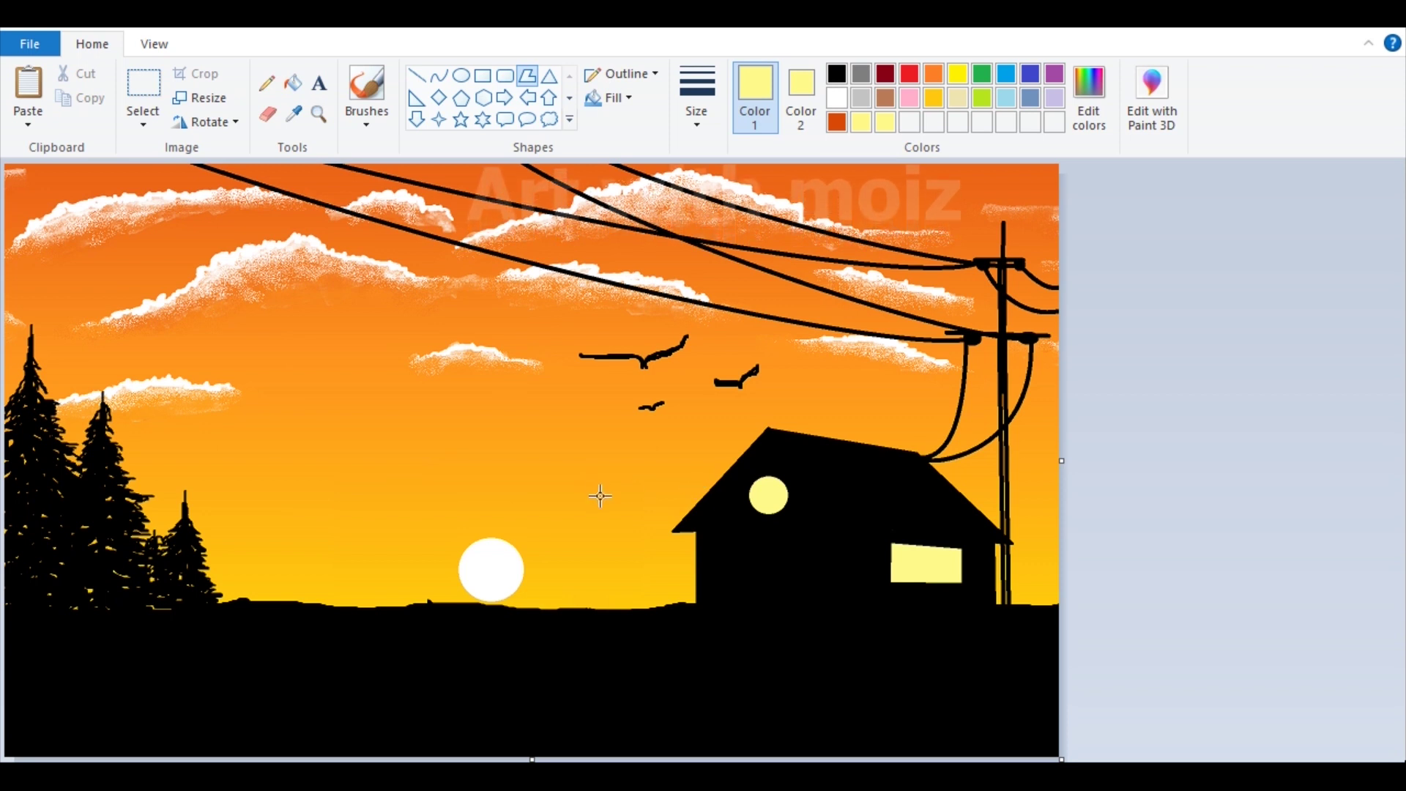
Paint black dabs with the basic brush in the sky above the roof's right slope near the utility pole
{"action": "left_click", "coordinate": [367, 124]}
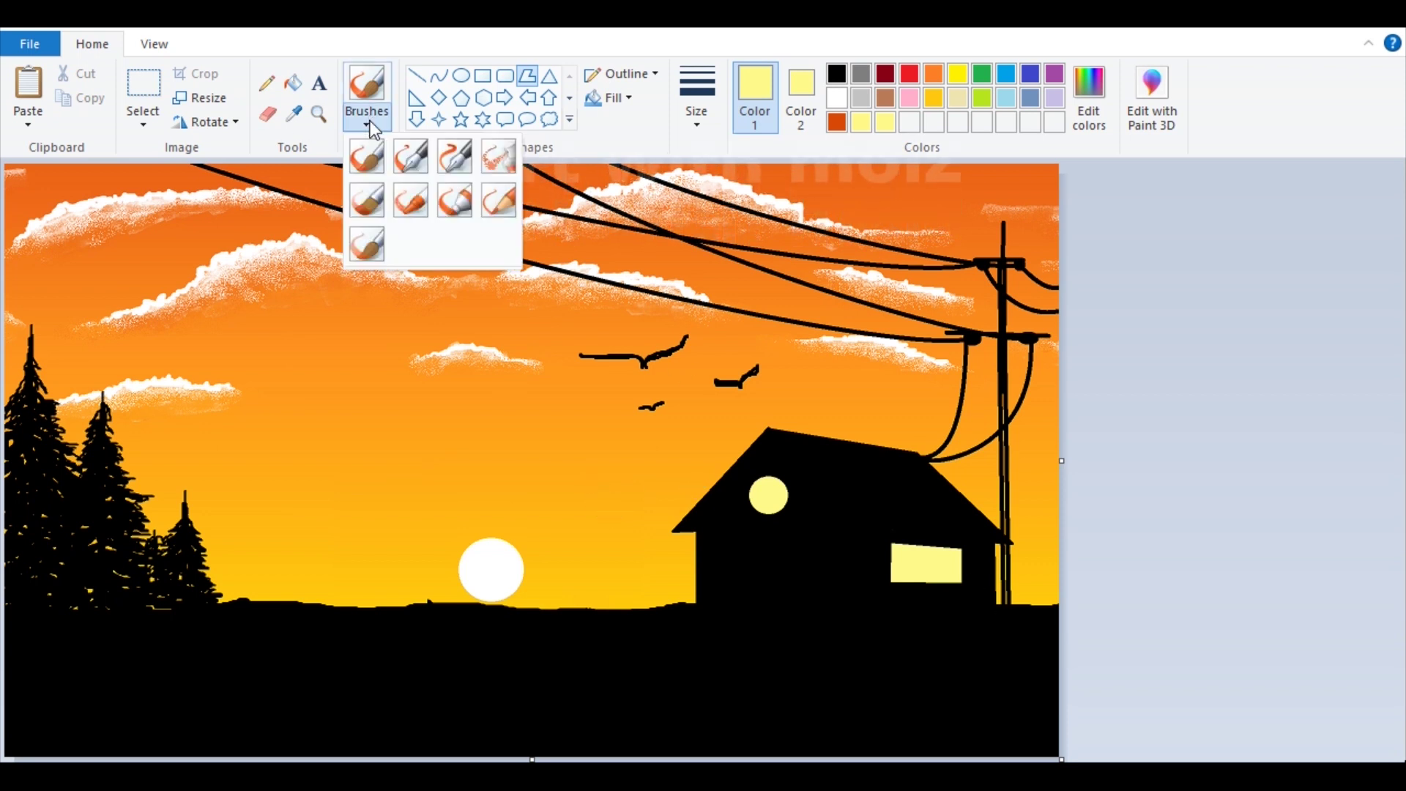
{"action": "left_click", "coordinate": [366, 156]}
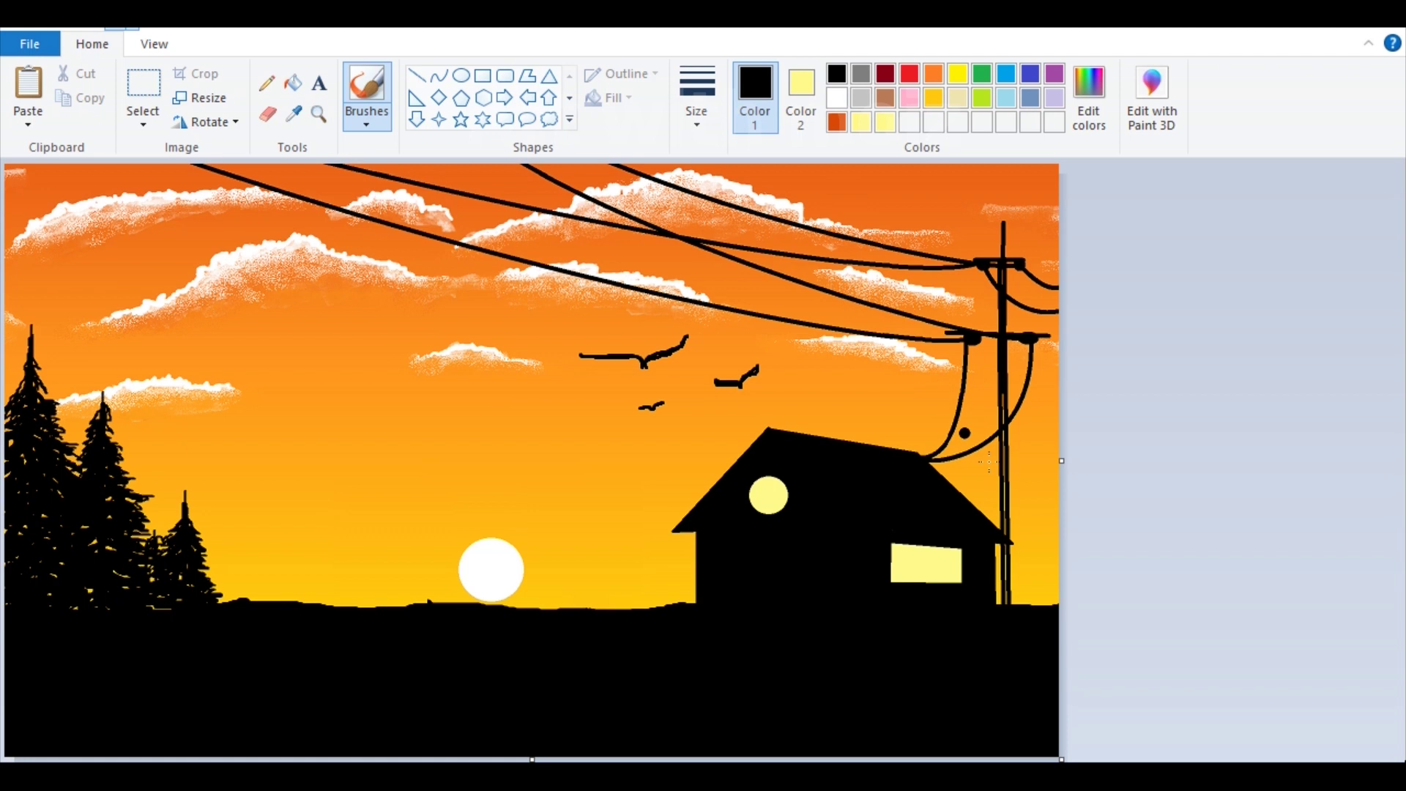